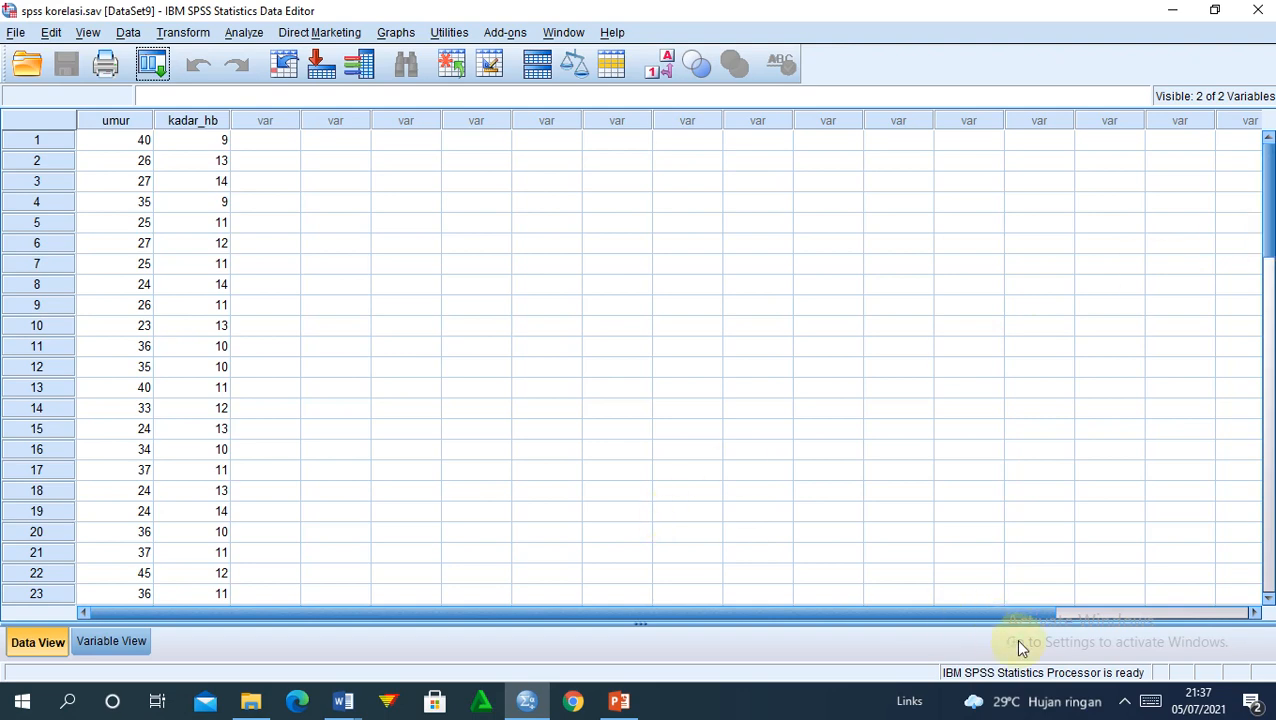
Step: Switch between PowerPoint and the screen recorder, then minimise PowerPoint to return to the SPSS data
click(1125, 702)
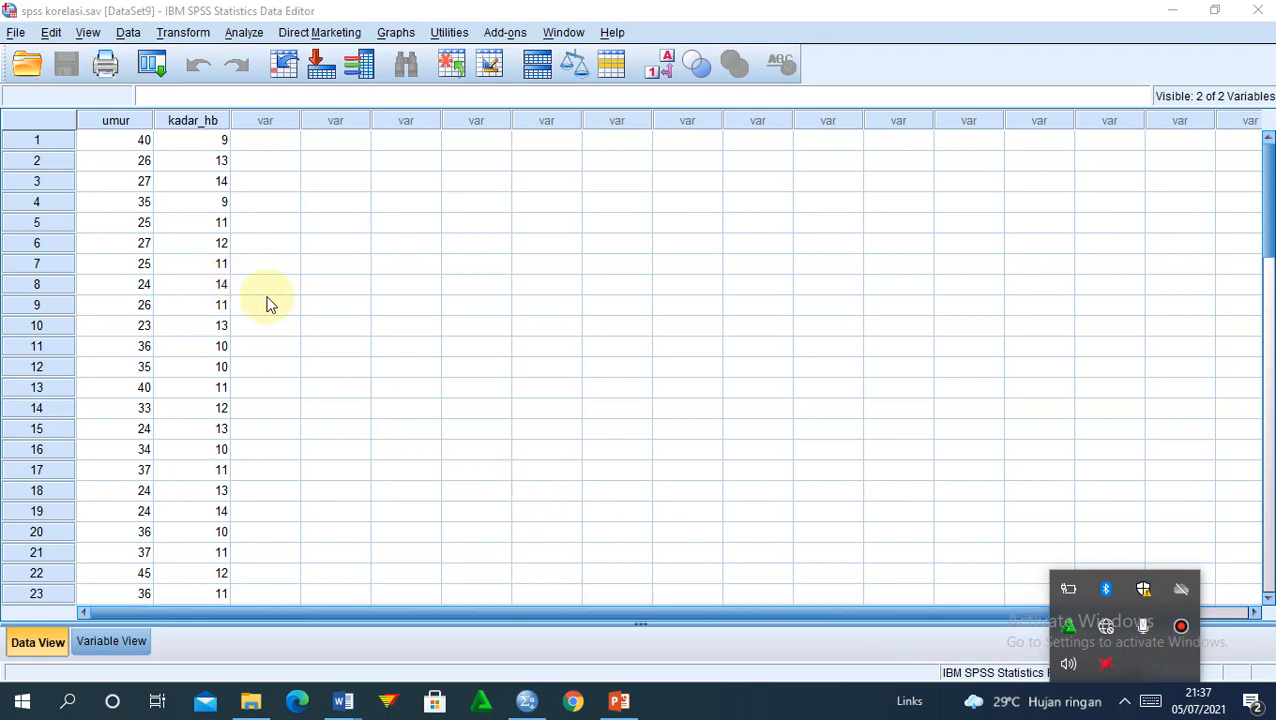
click(622, 703)
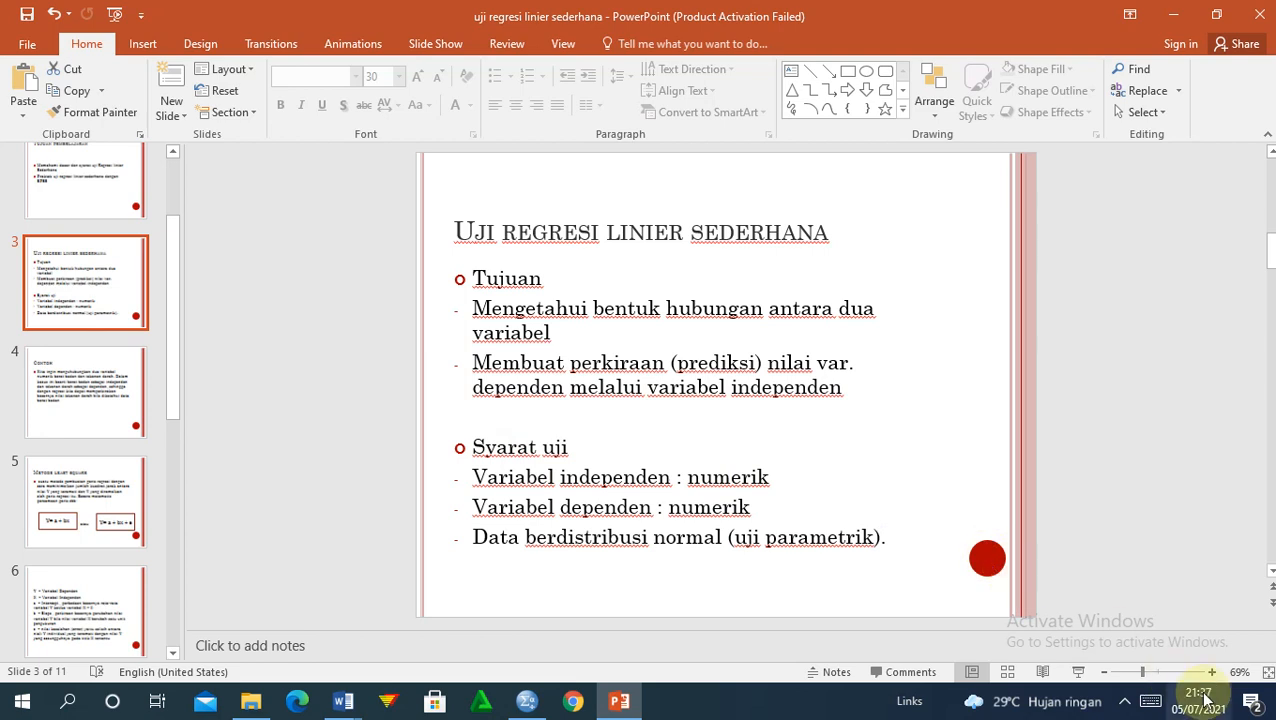
click(1125, 702)
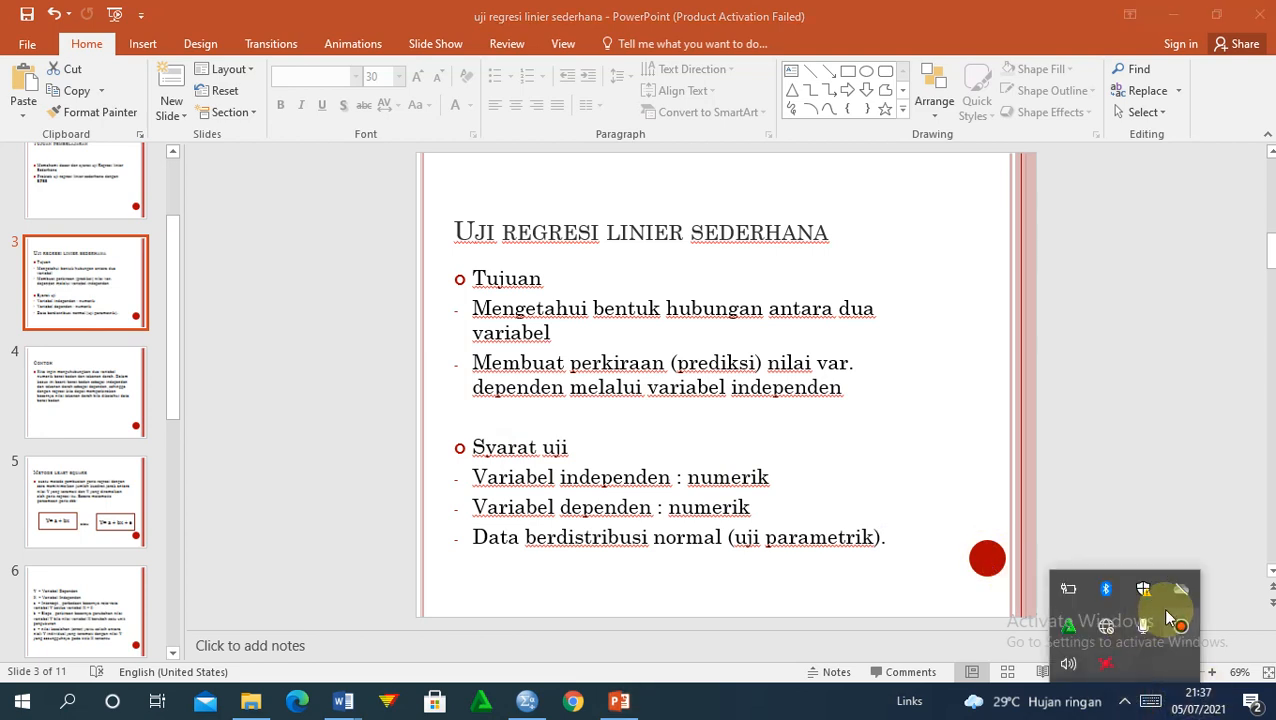
click(1180, 626)
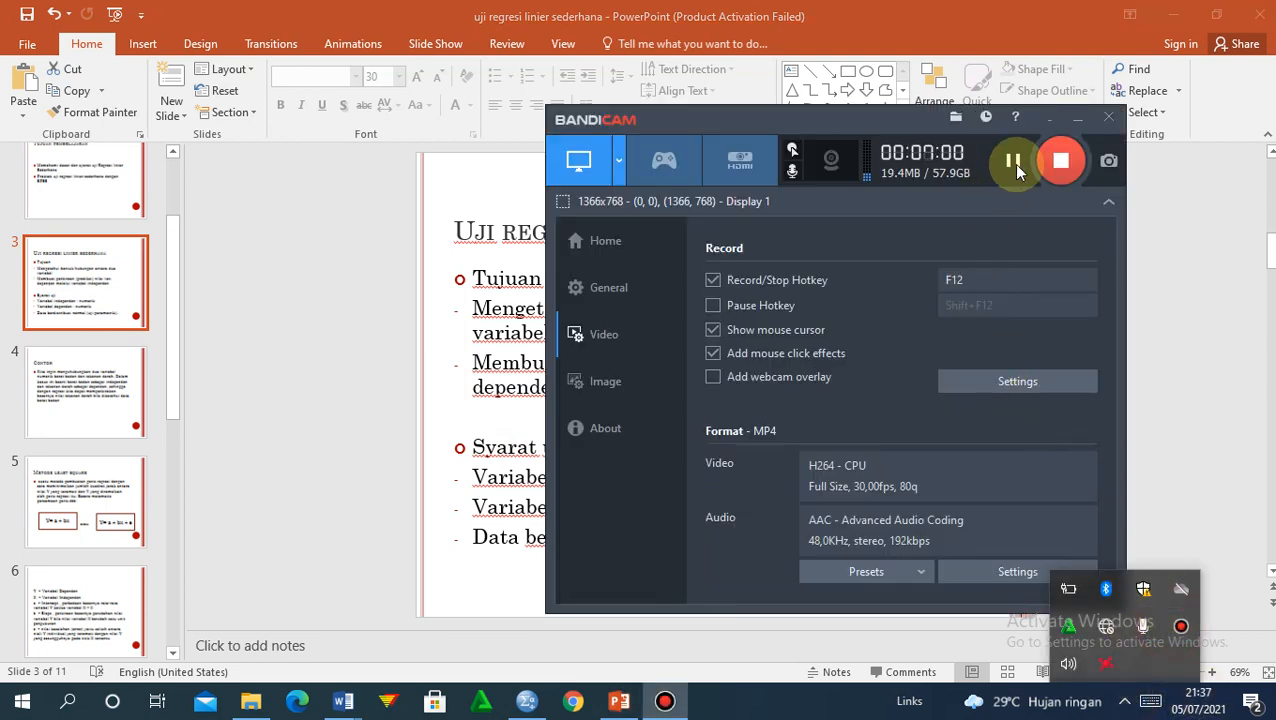
click(1137, 270)
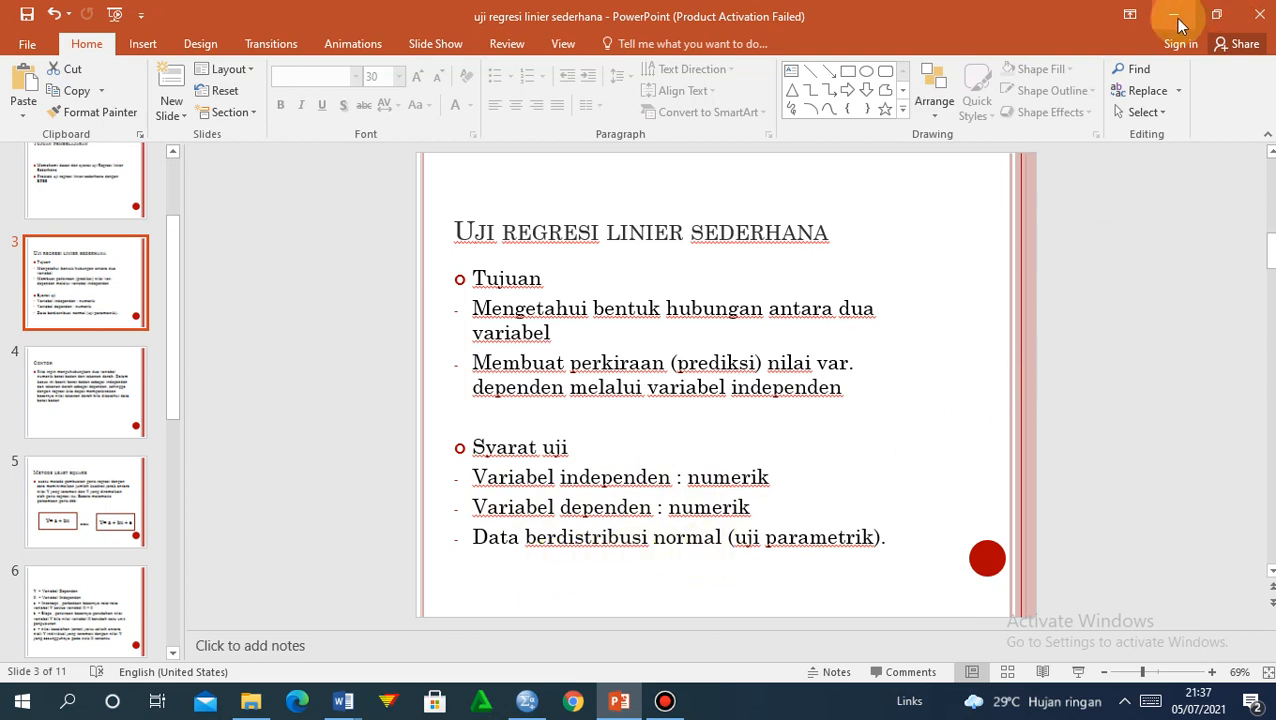
click(1125, 702)
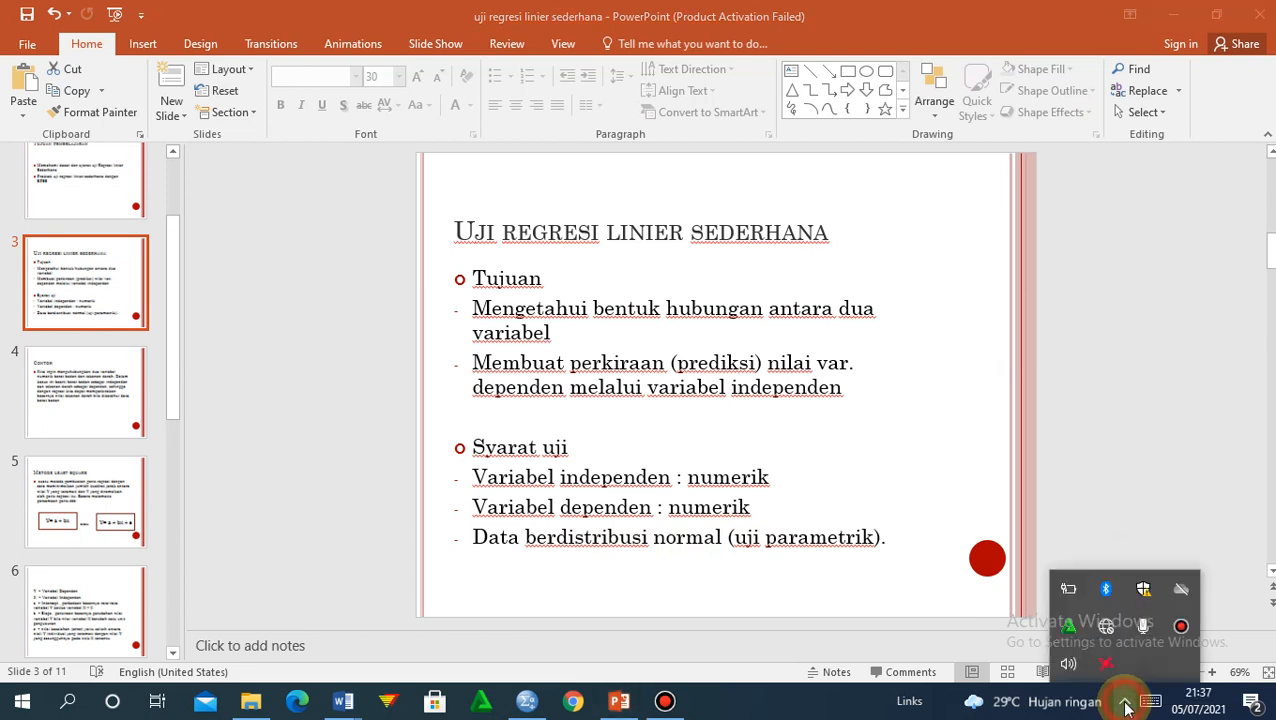
click(1181, 626)
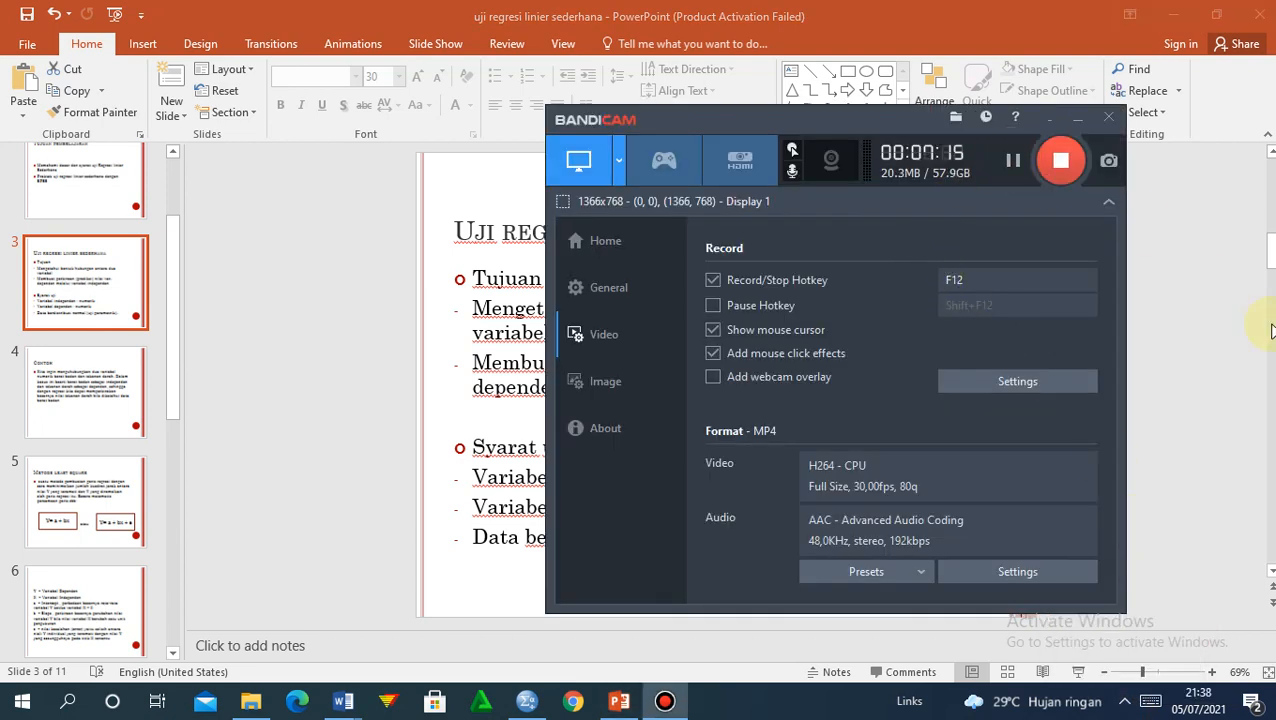
click(1223, 324)
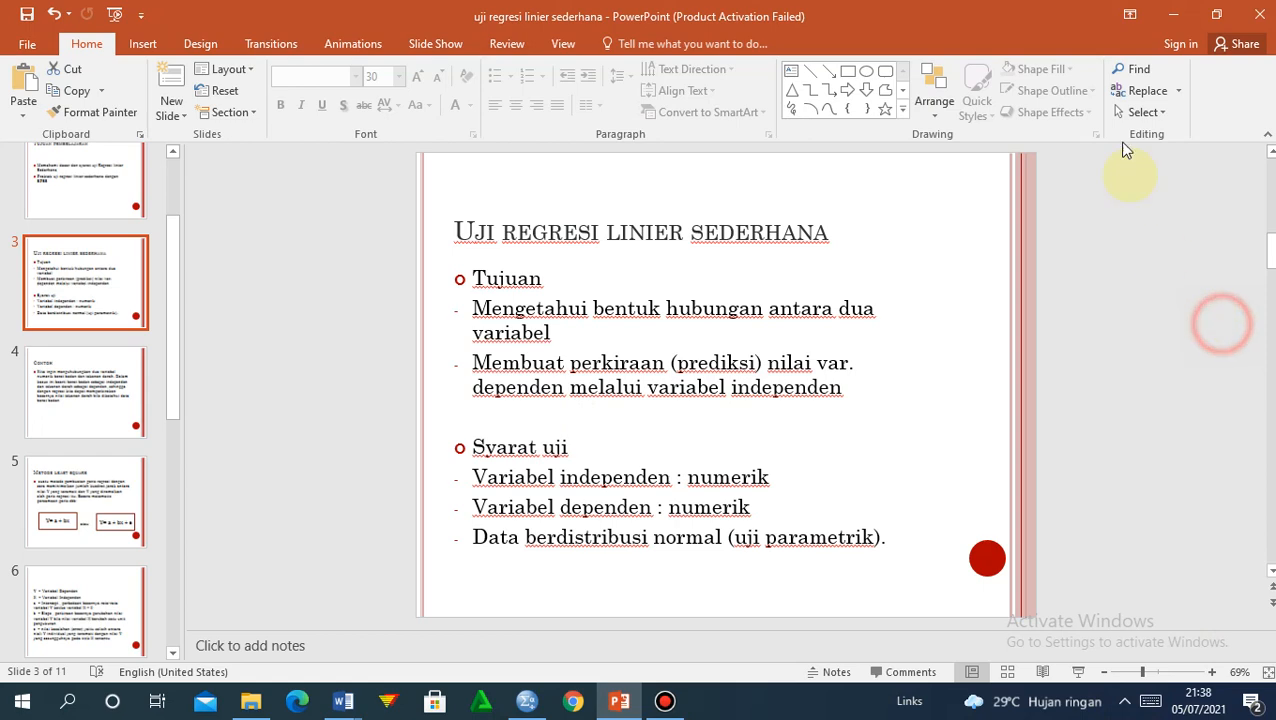
click(1175, 14)
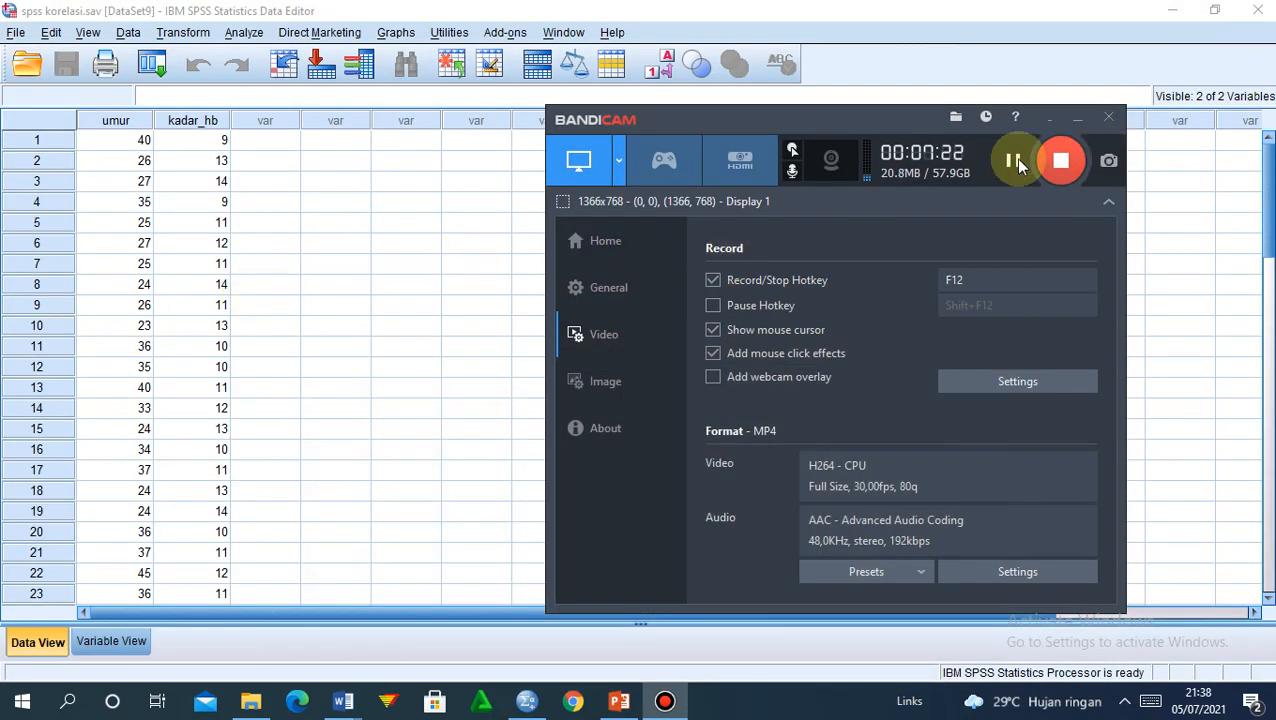
click(1047, 120)
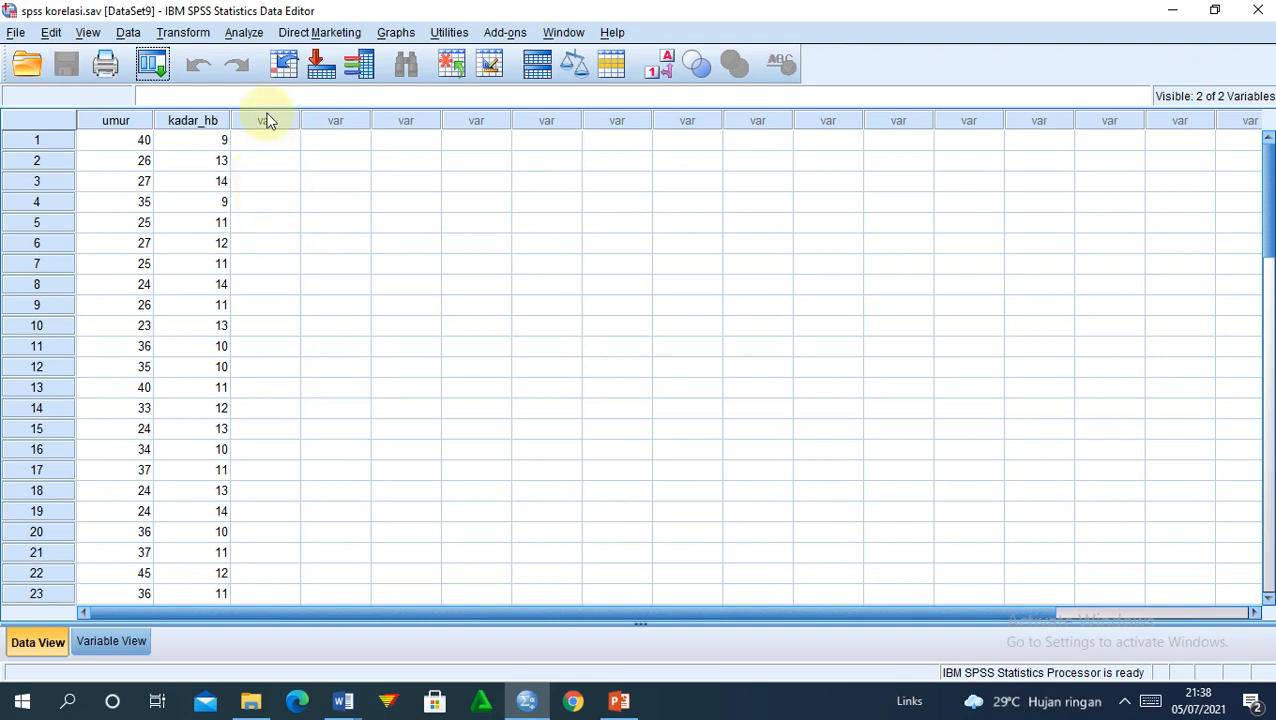
Step: Run a linear regression with kadar_hb as the dependent variable and umur as the independent
click(238, 40)
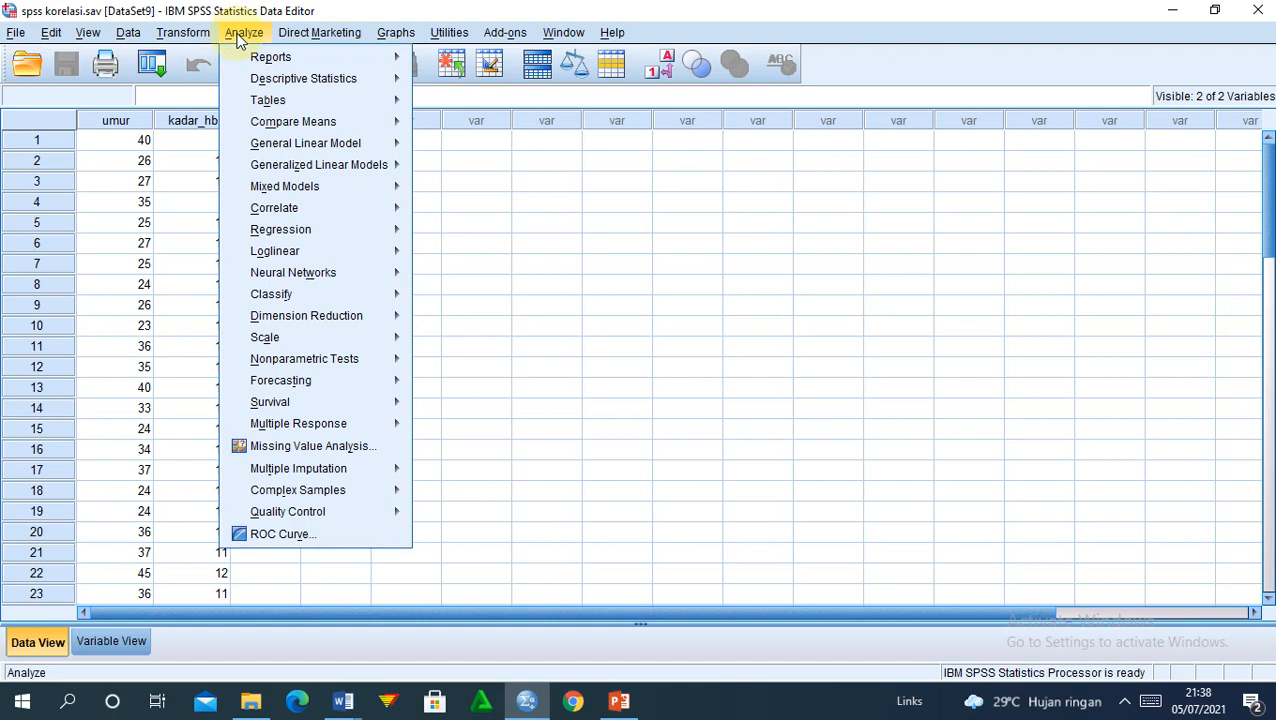
mouse_move(300, 232)
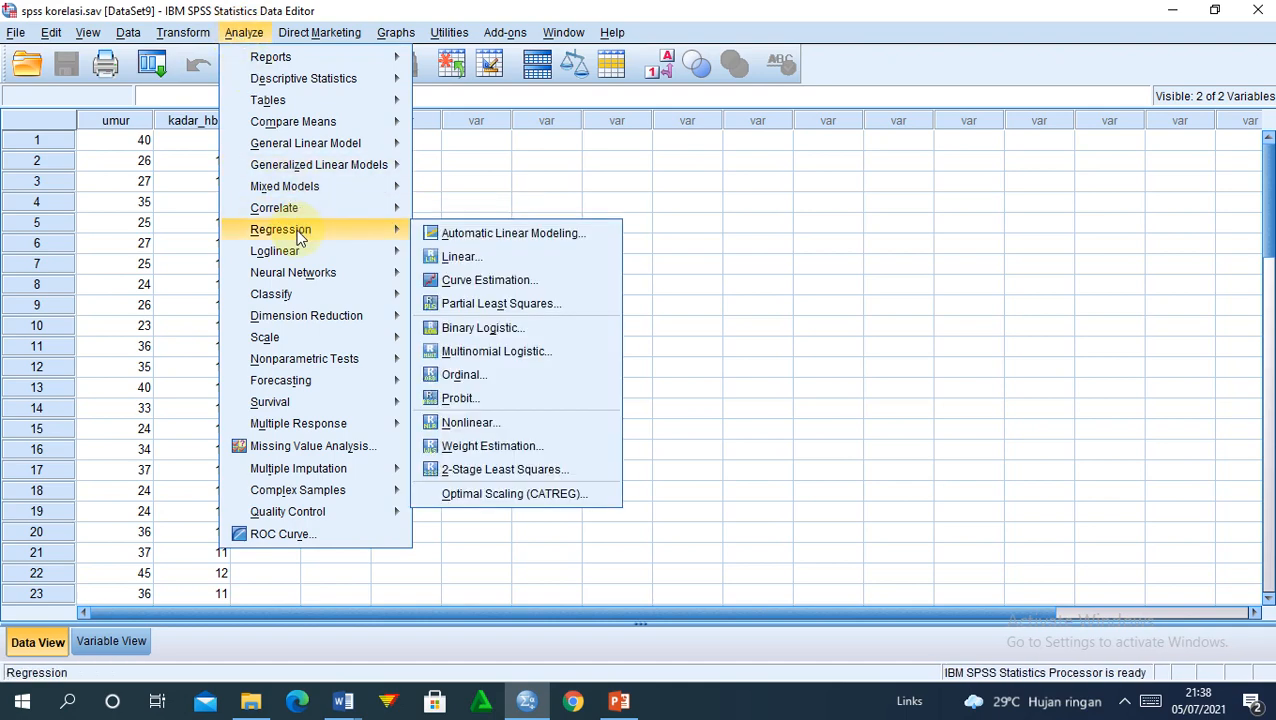
click(460, 260)
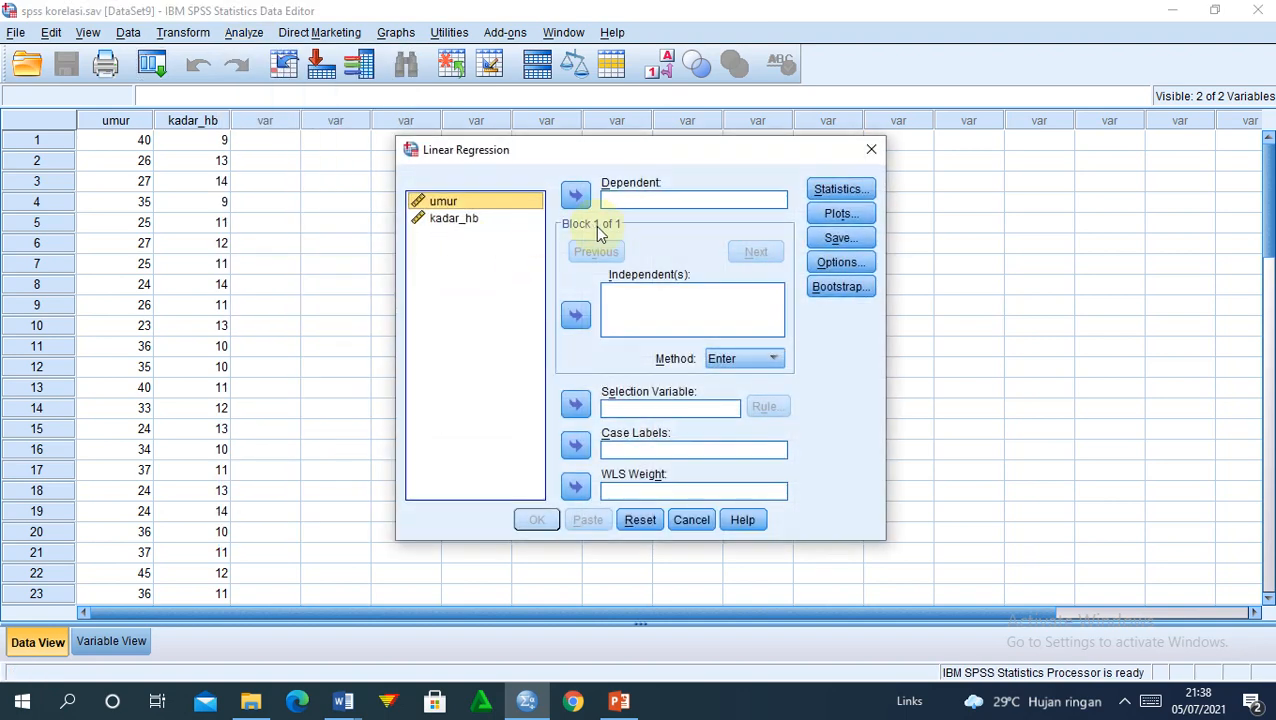
click(447, 226)
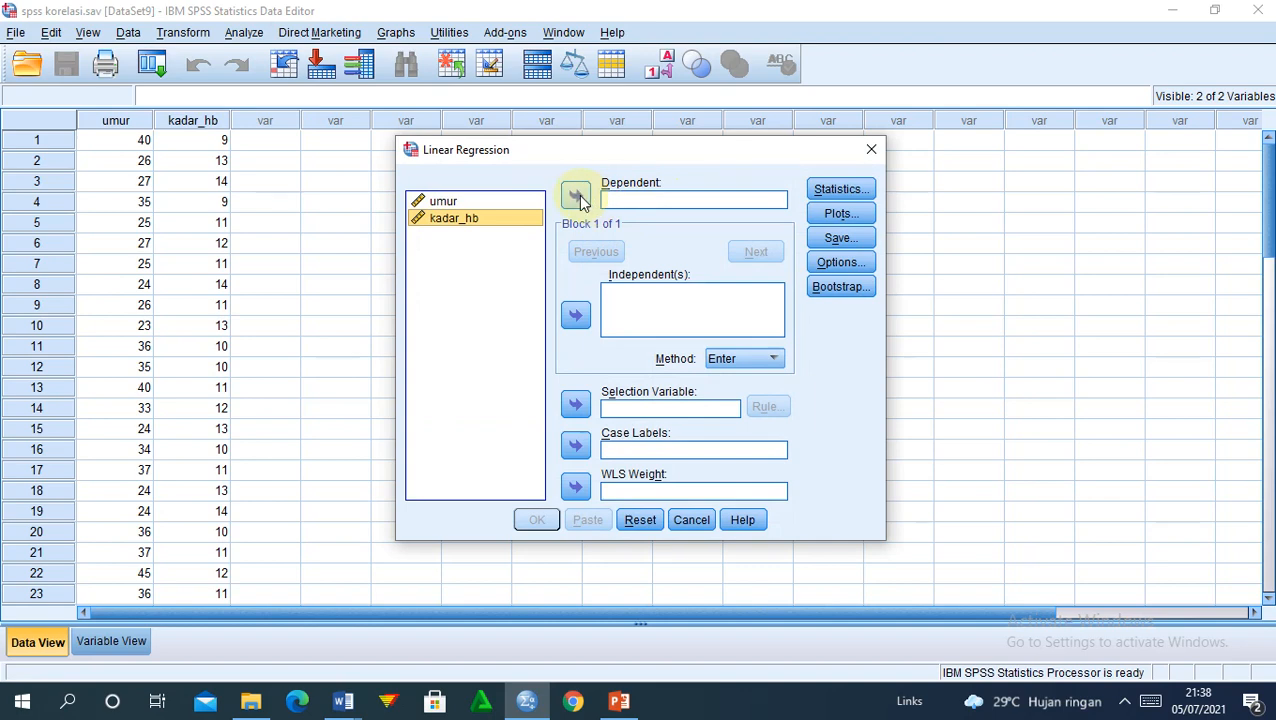
click(577, 196)
click(464, 204)
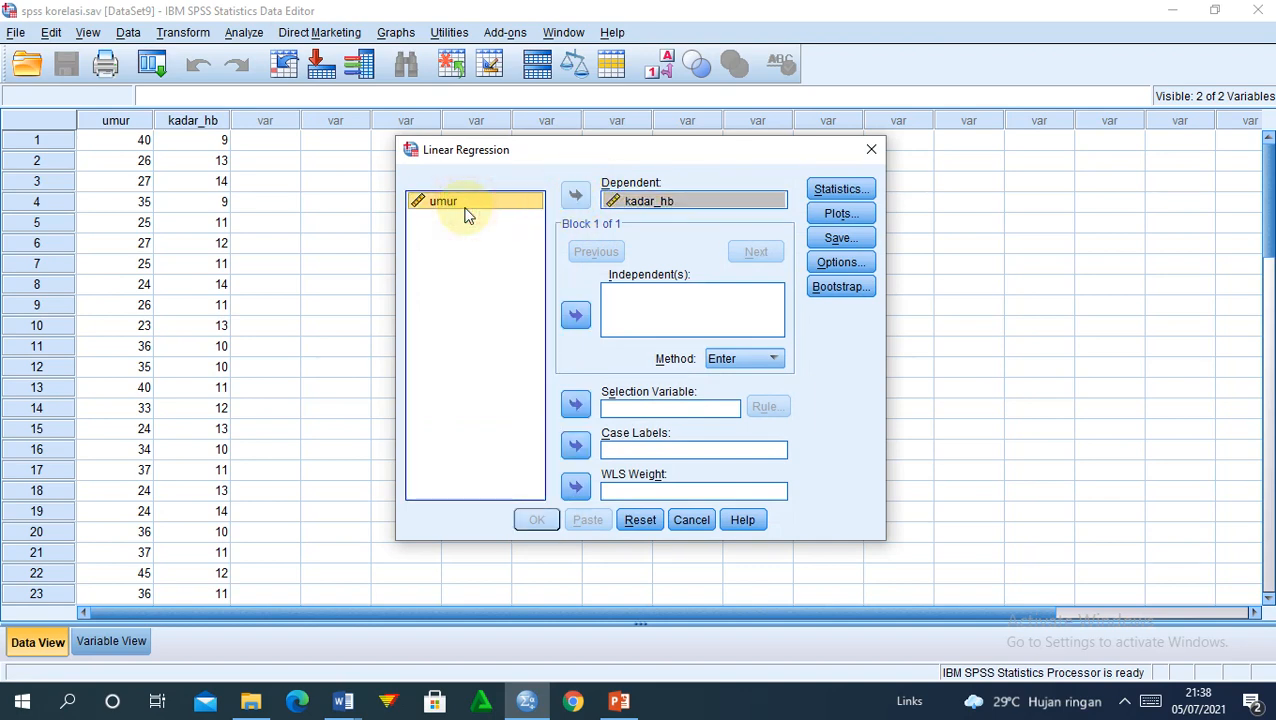
click(576, 316)
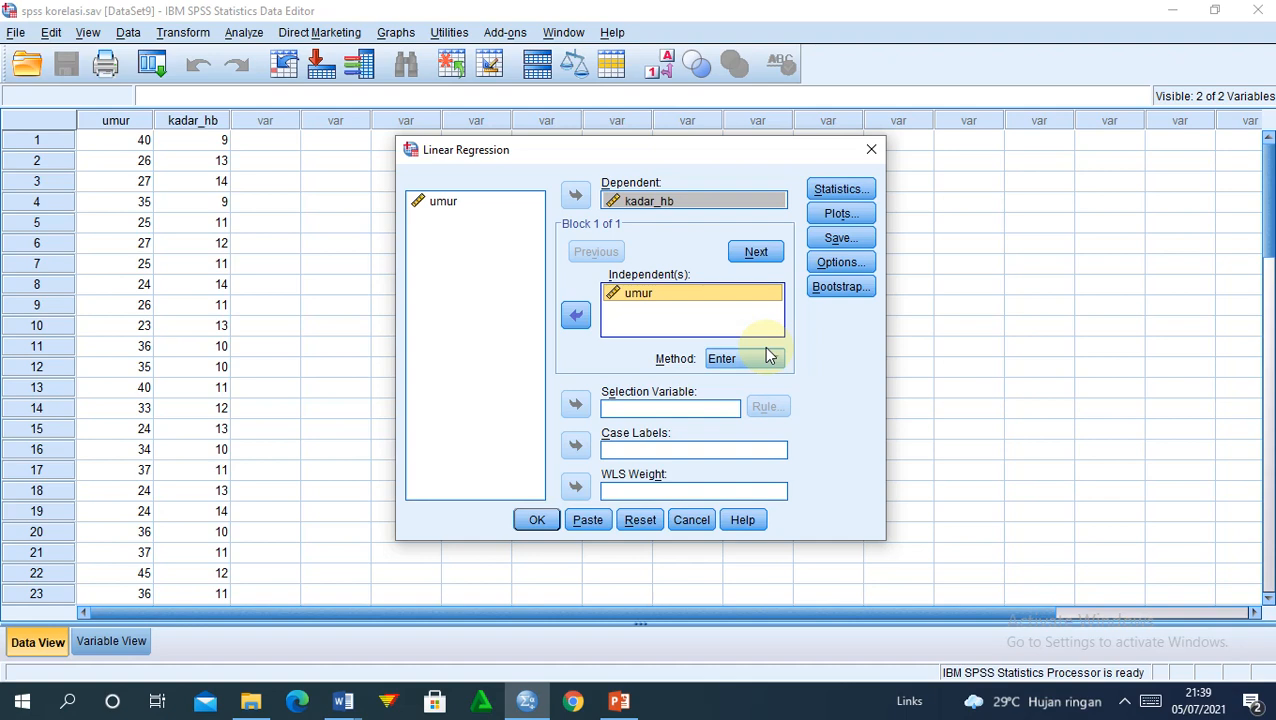
click(537, 519)
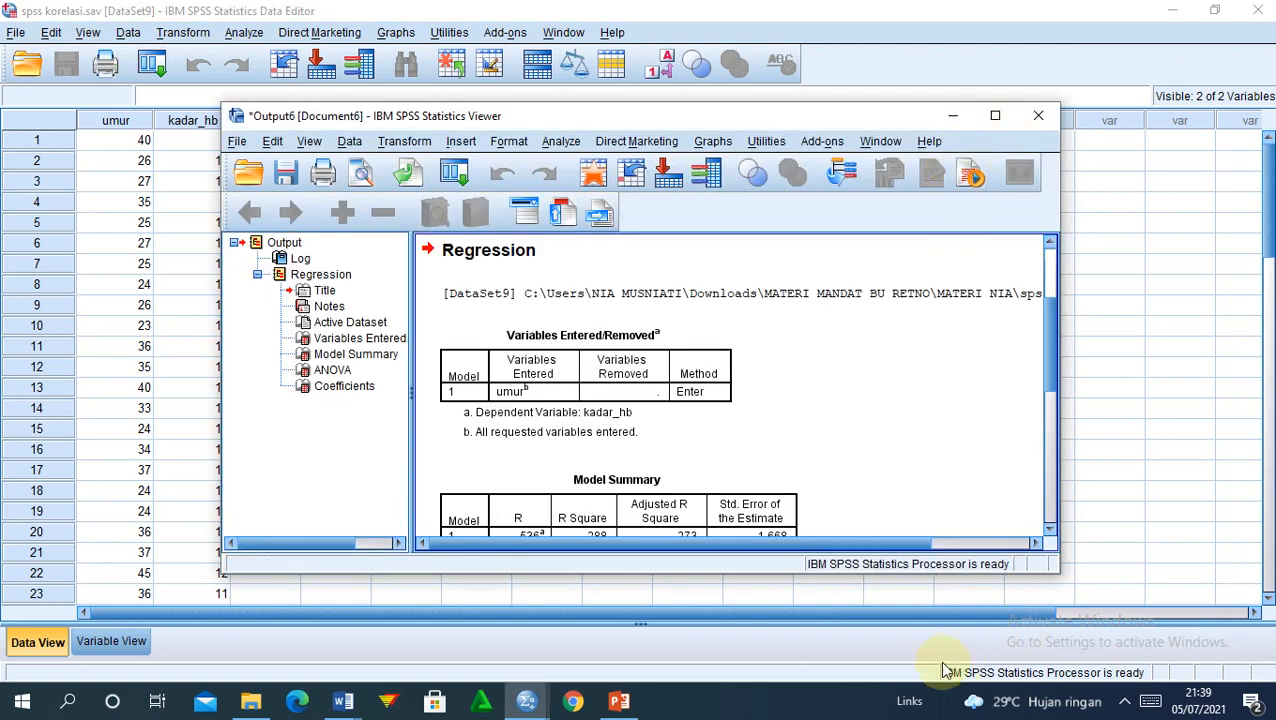
Step: Maximise the regression output and scroll to the ANOVA and Coefficients tables, then pause the recording
click(997, 116)
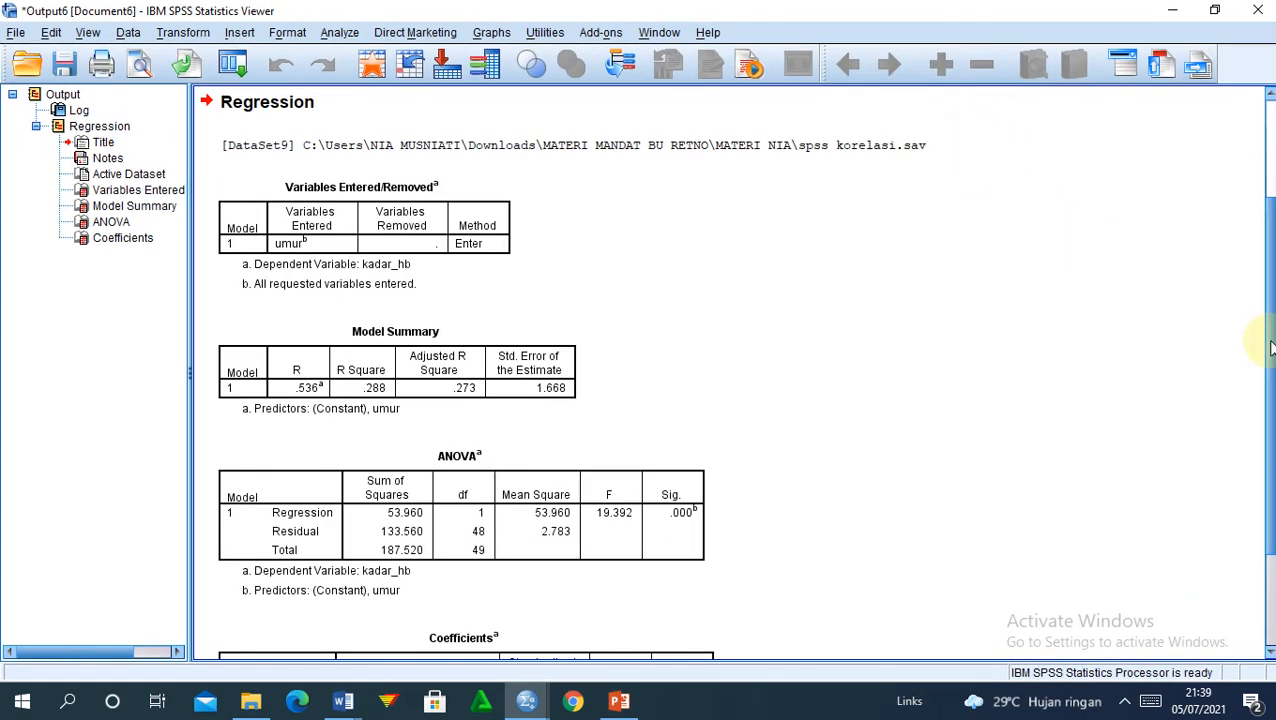
drag(1270, 345, 1270, 432)
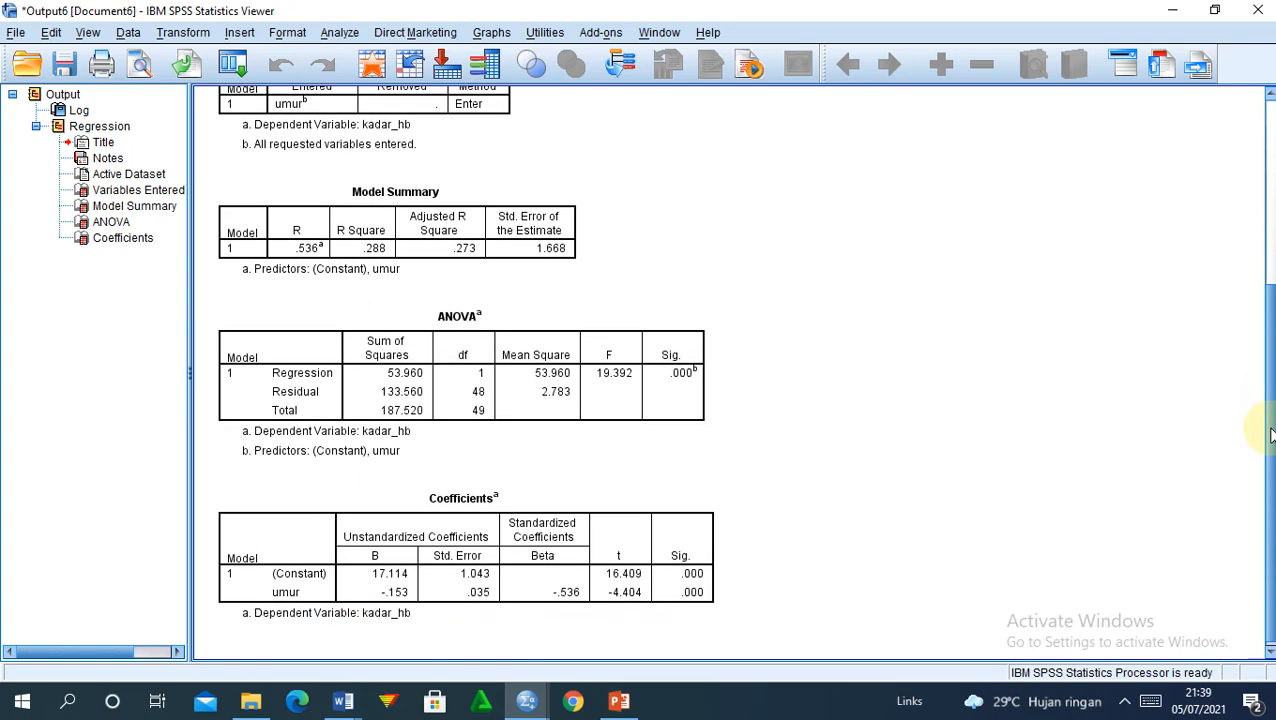
click(1128, 703)
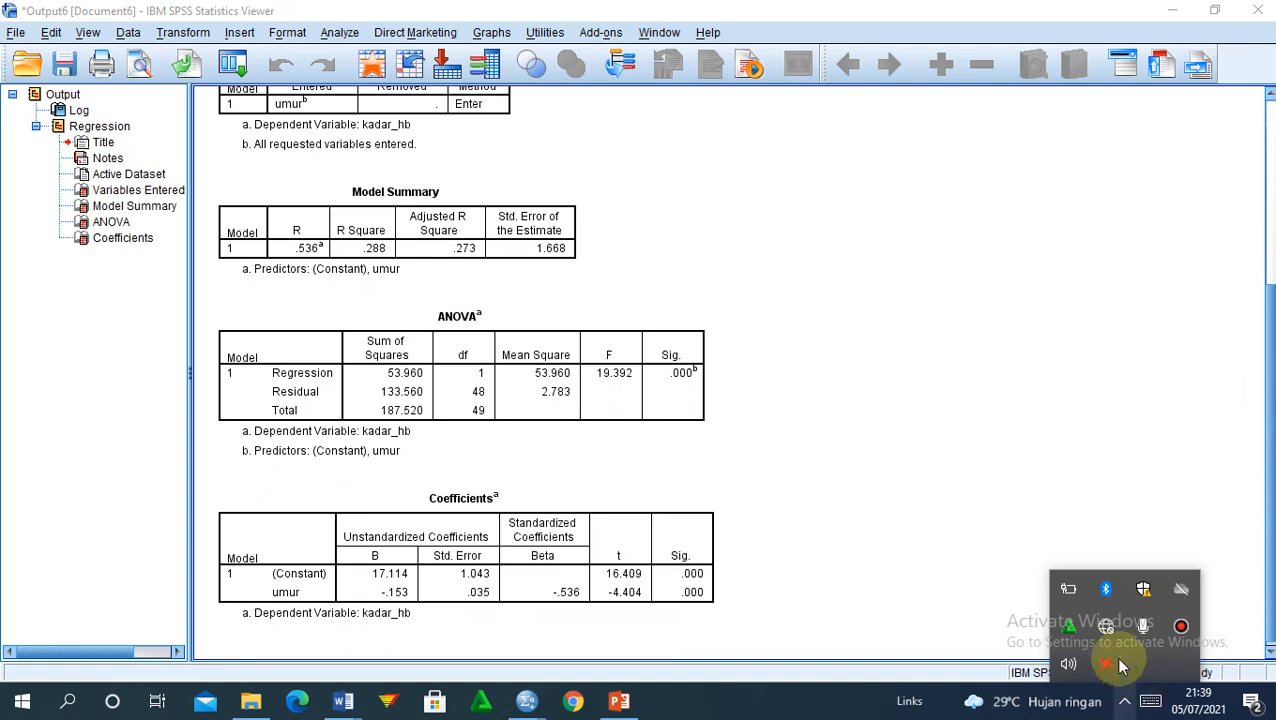
click(1179, 628)
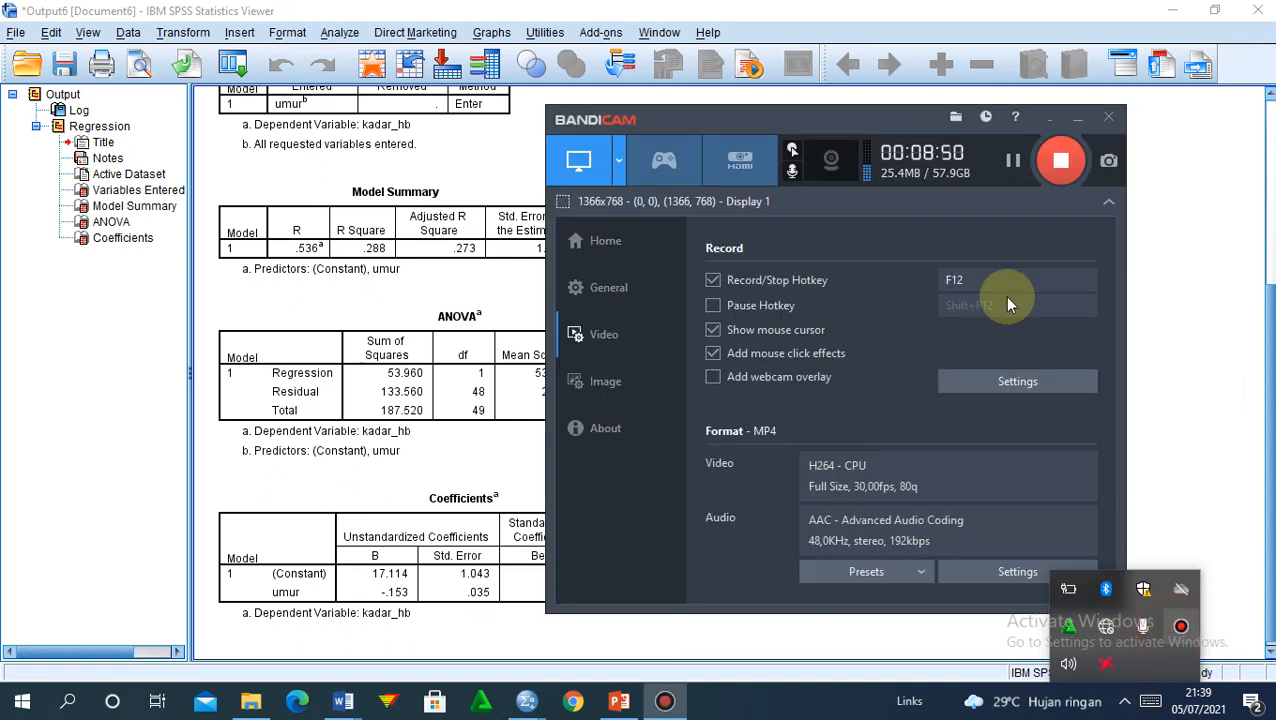
click(1010, 162)
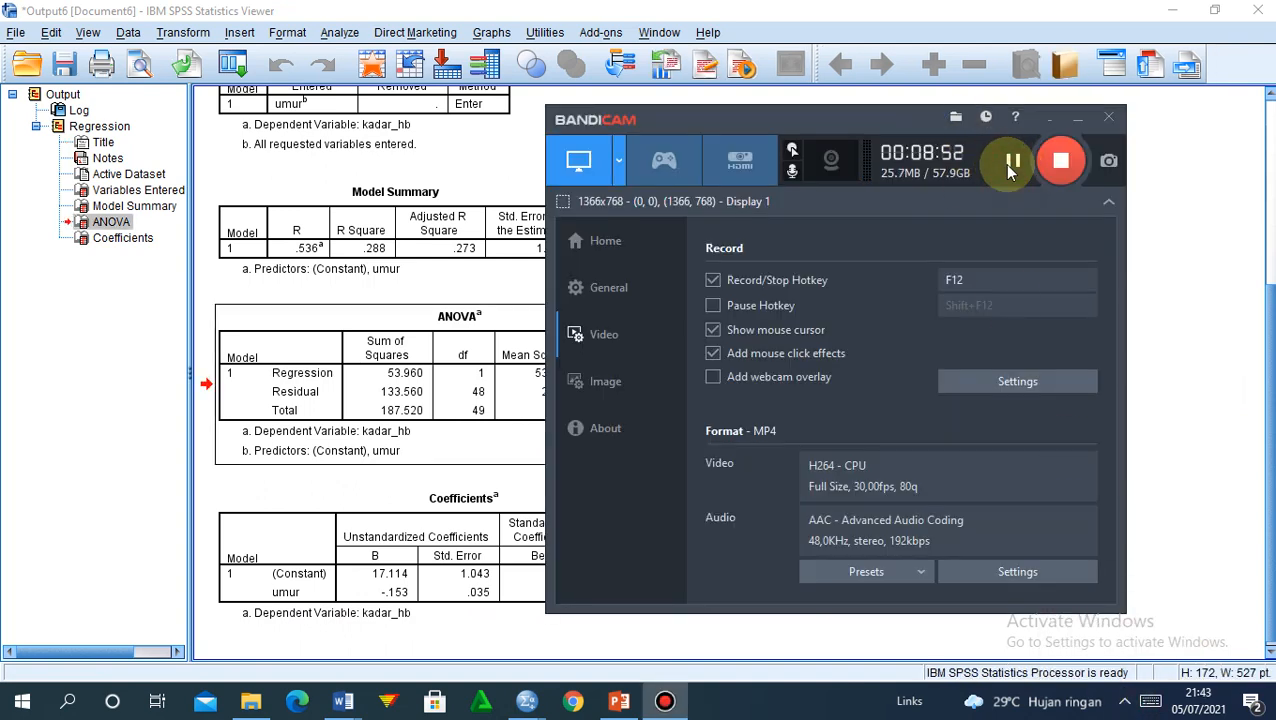
click(1045, 123)
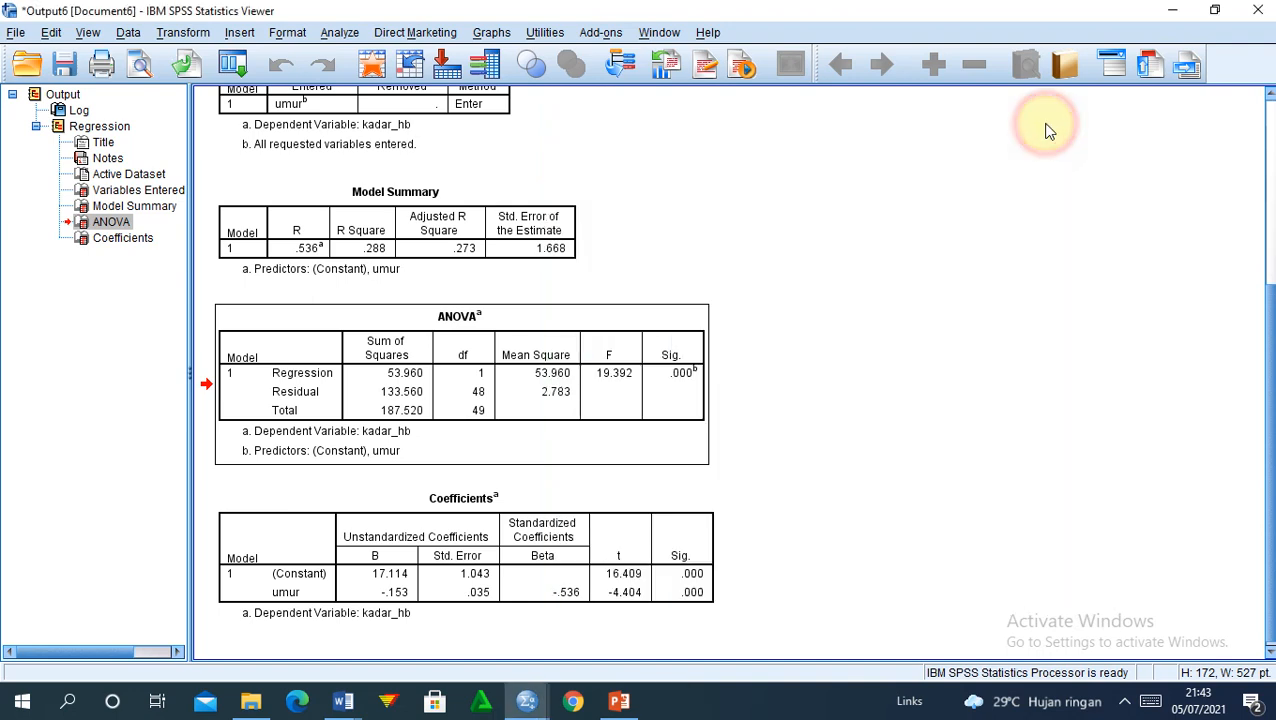
click(693, 570)
Step: Switch to the Word regression narrative document and add a new line below the caption
mouse_move(343, 704)
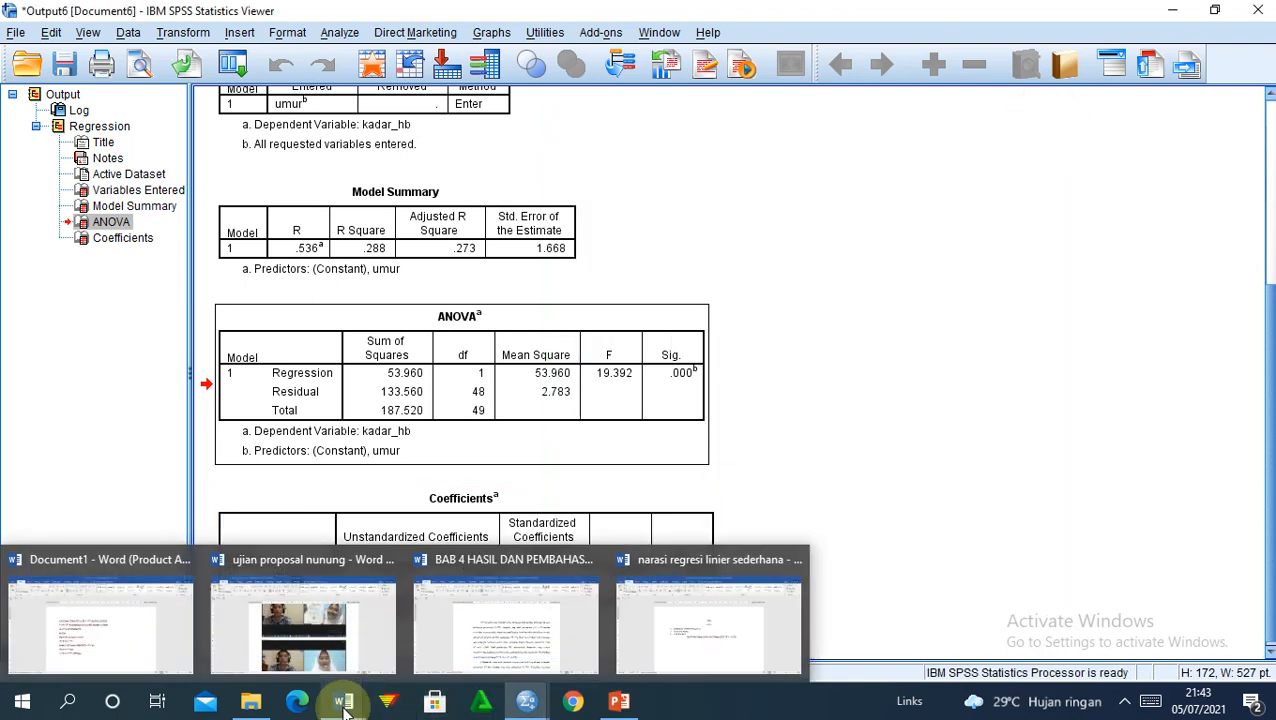
click(680, 648)
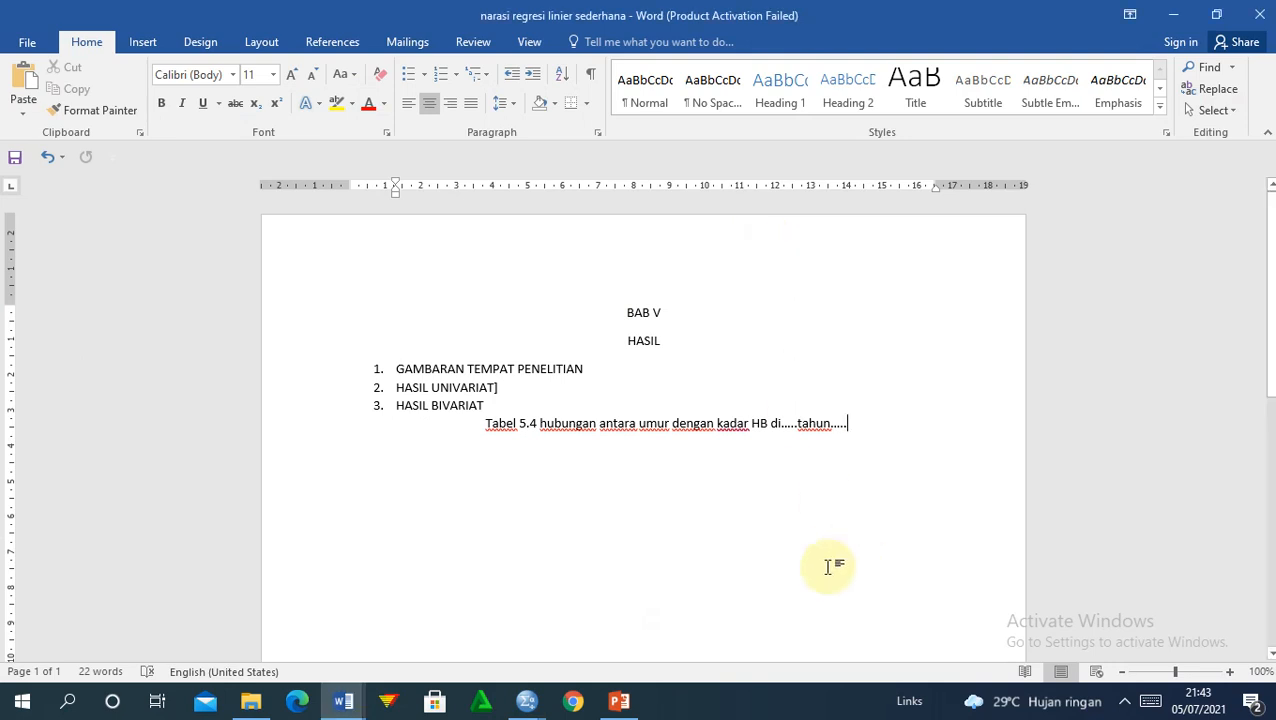
key(Return)
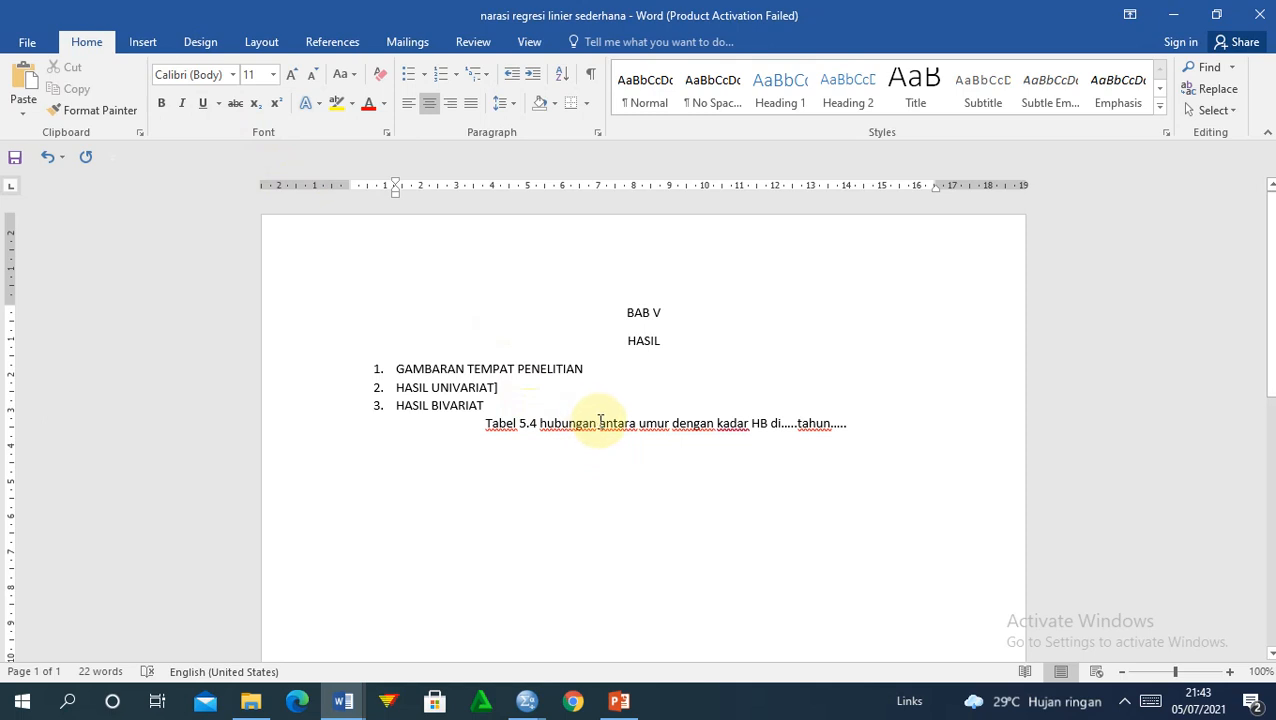
Step: Insert 'regresi' before 'antara' and 'analisis' before 'hubungan' in the Tabel 5.4 caption
drag(600, 421, 542, 418)
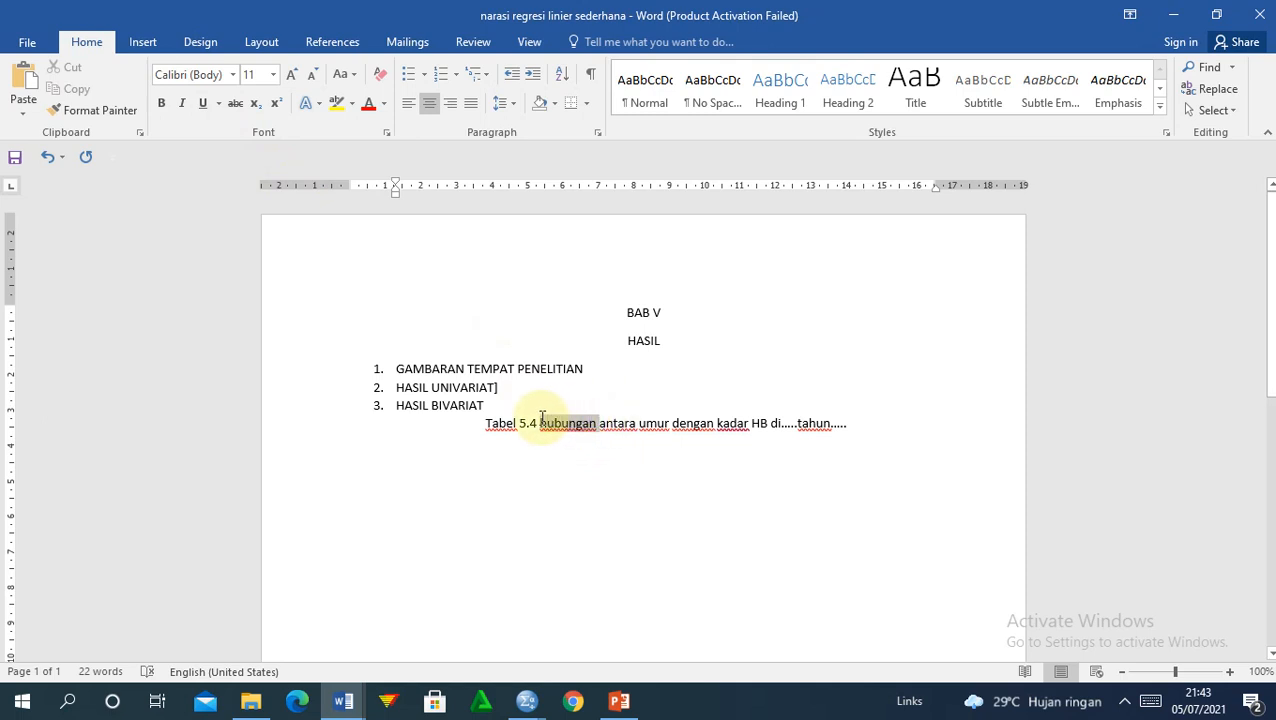
click(597, 423)
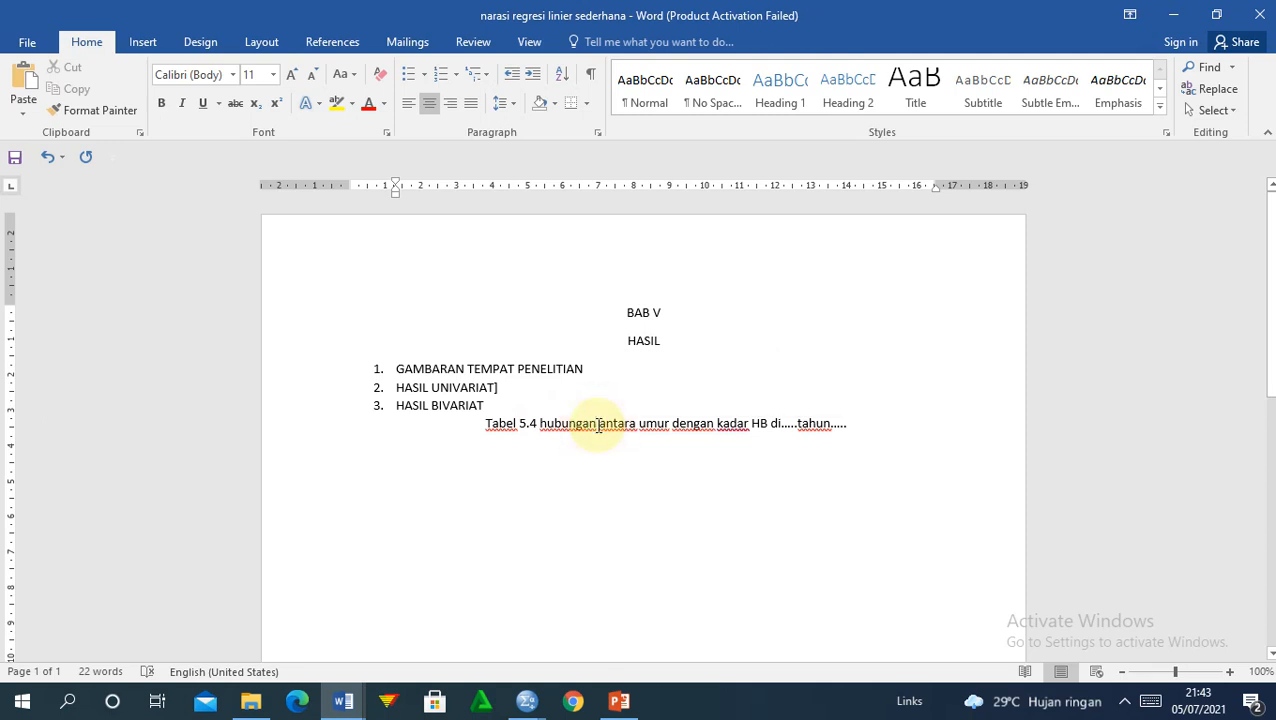
text(regresi)
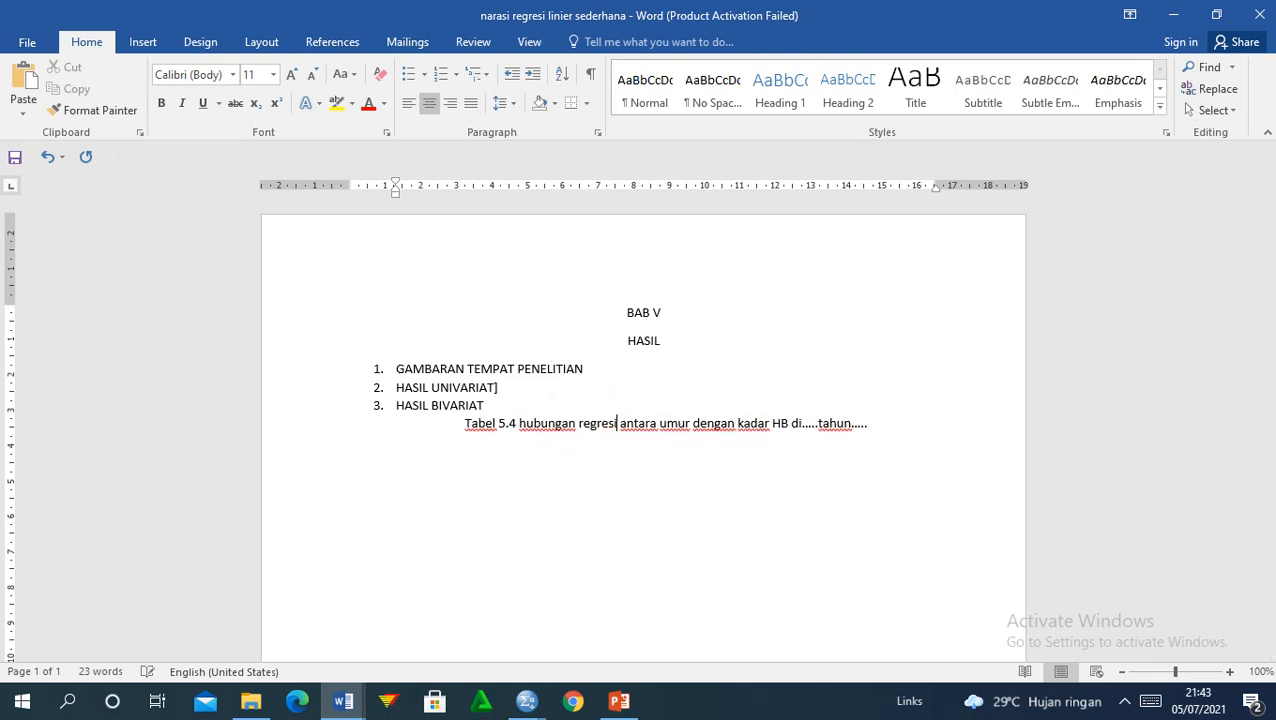
drag(576, 425, 522, 428)
click(519, 425)
text(ana)
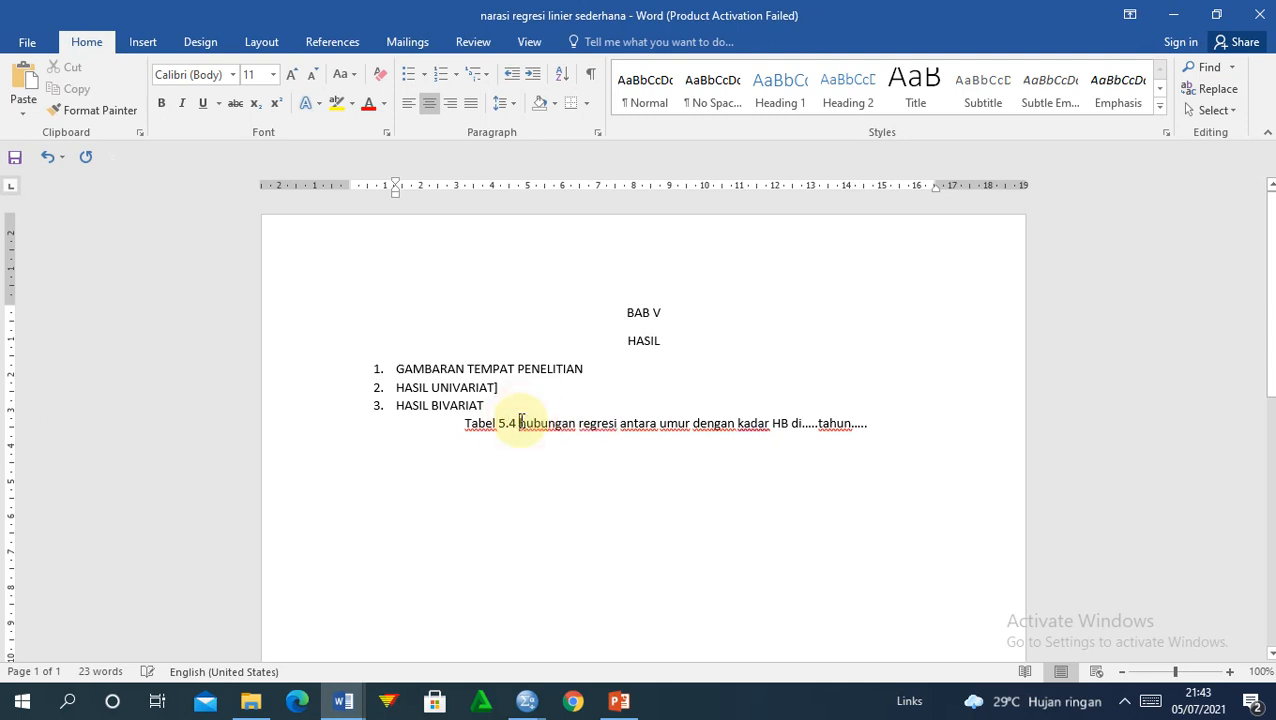
text(lisis)
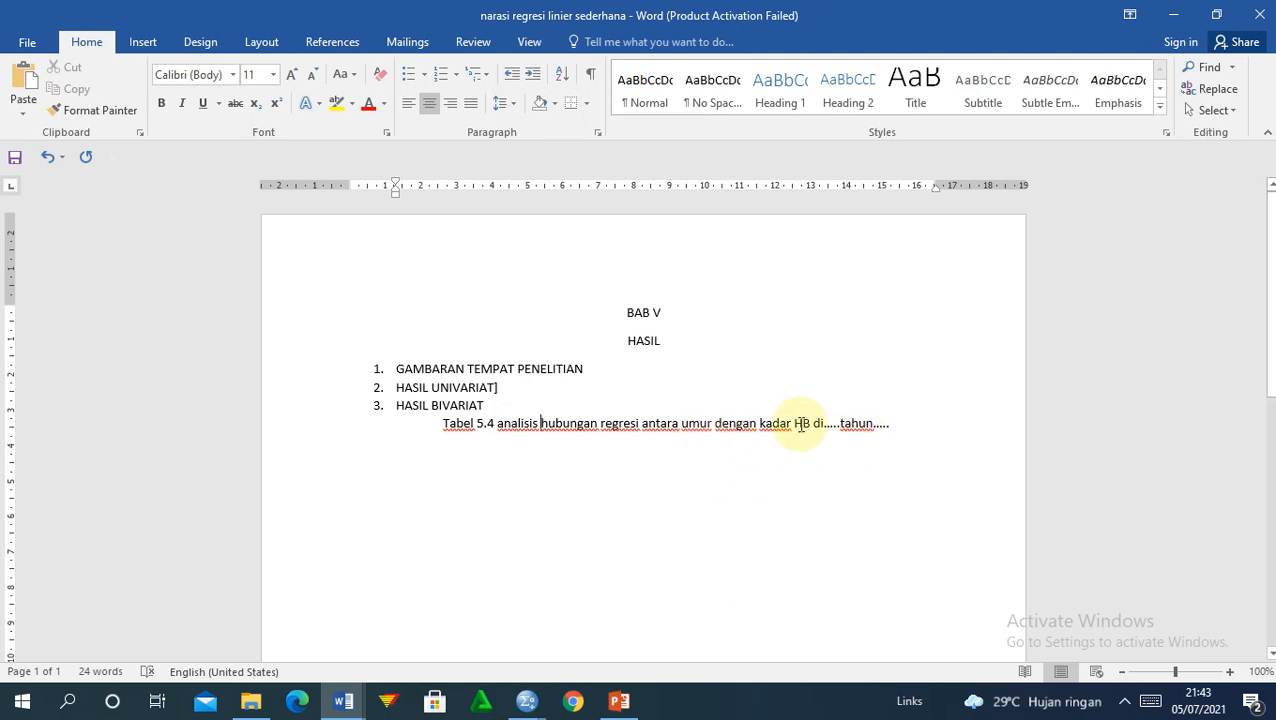
click(916, 422)
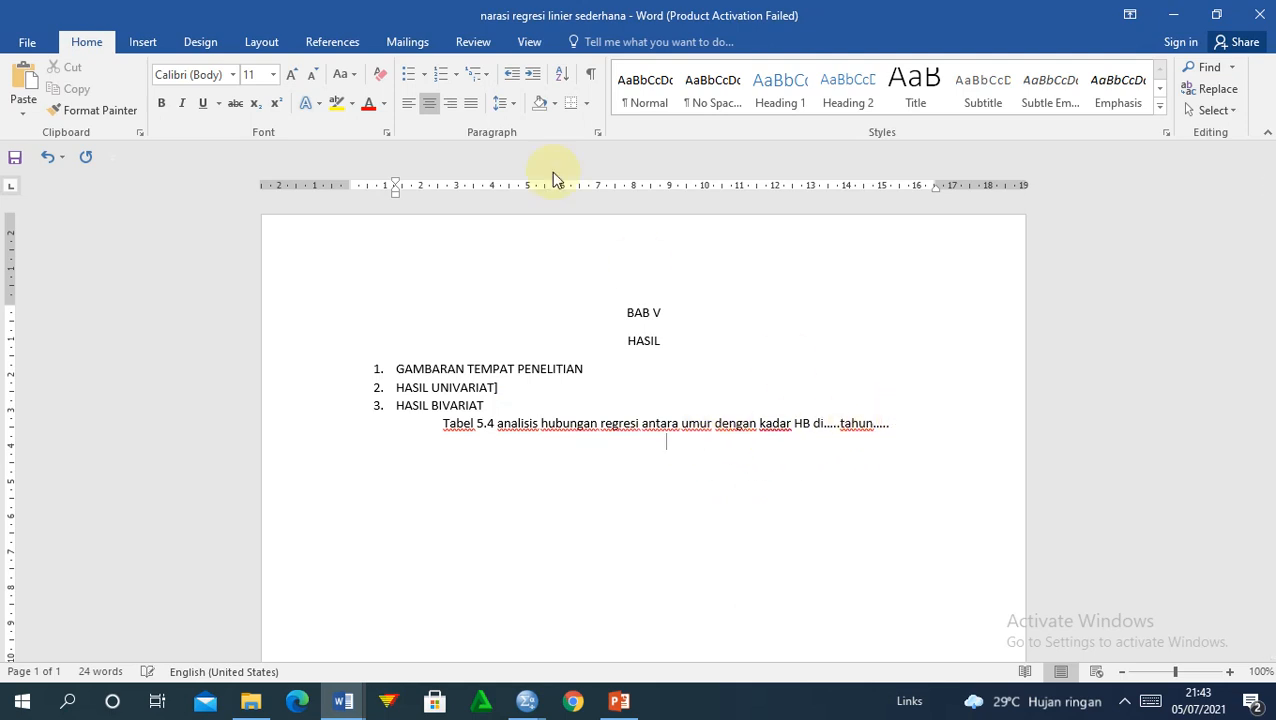
Step: Insert a 5-column by 2-row table below the Tabel 5.4 caption
click(137, 55)
click(123, 95)
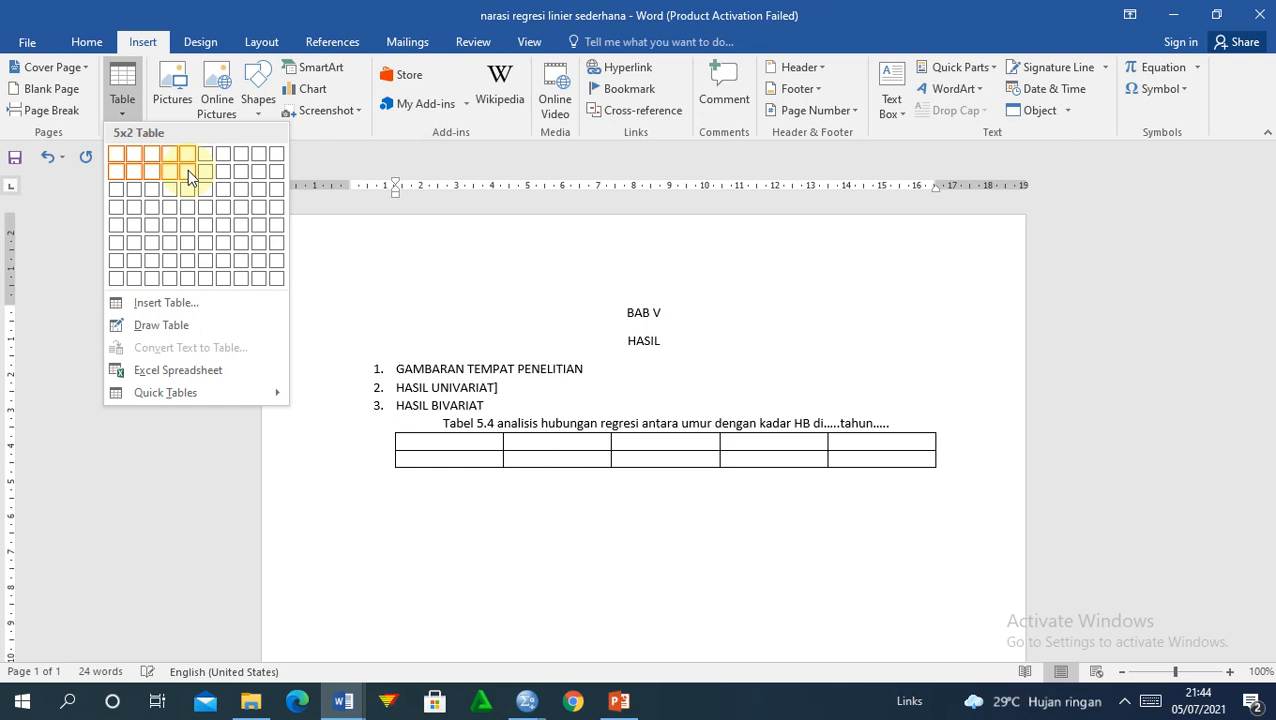
click(187, 169)
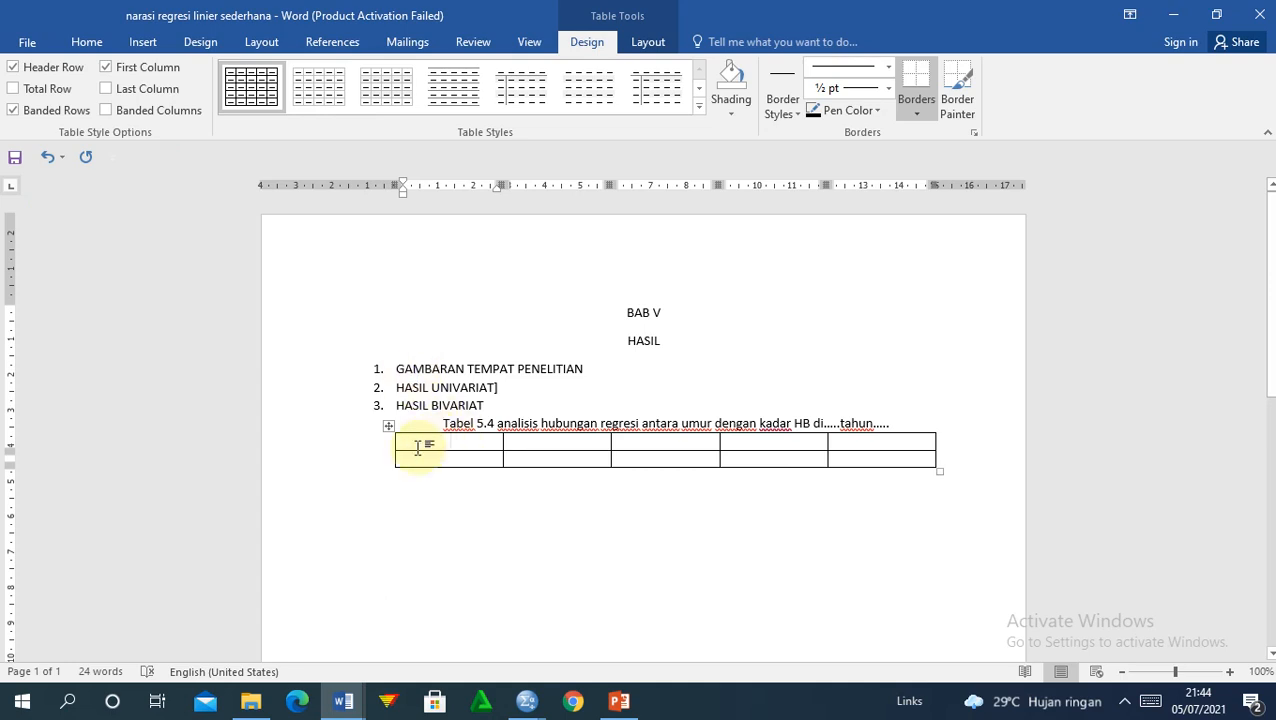
Step: Fill the first header cells with variabel, r and R² using a superscript 2
text(var)
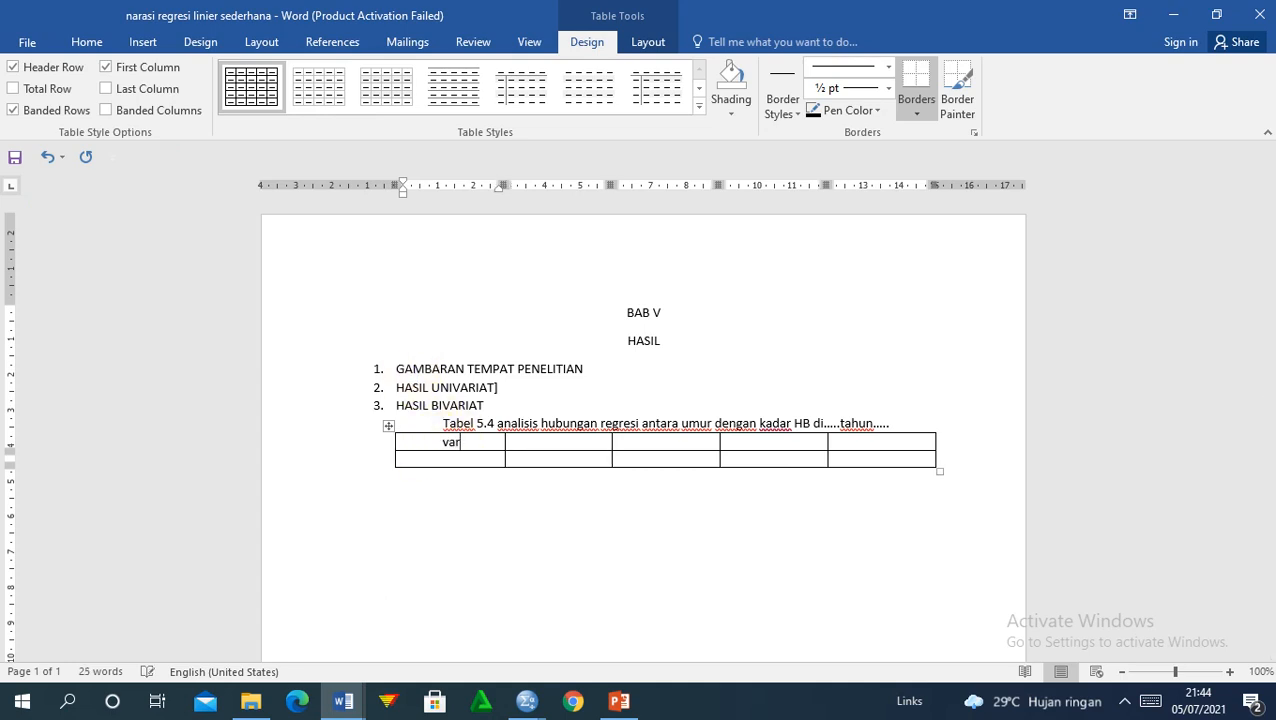
text(iabel)
key(Tab)
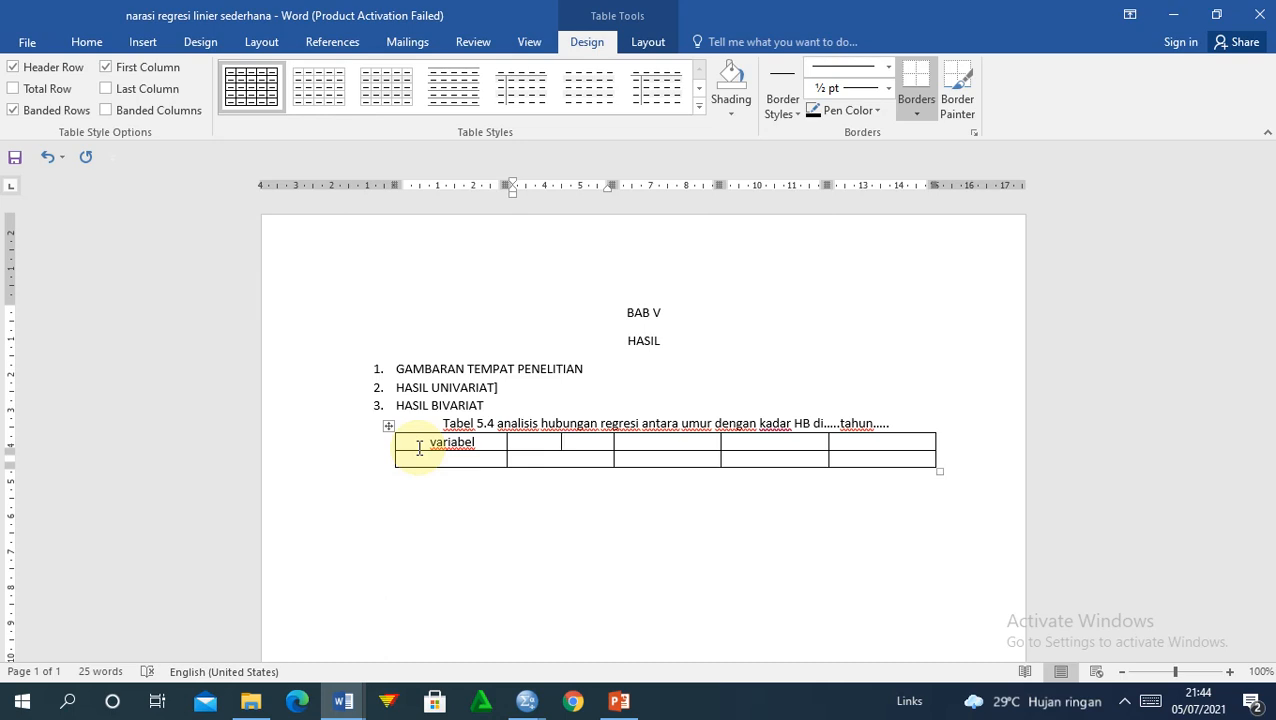
key(Tab)
text(r)
key(Tab)
text(R)
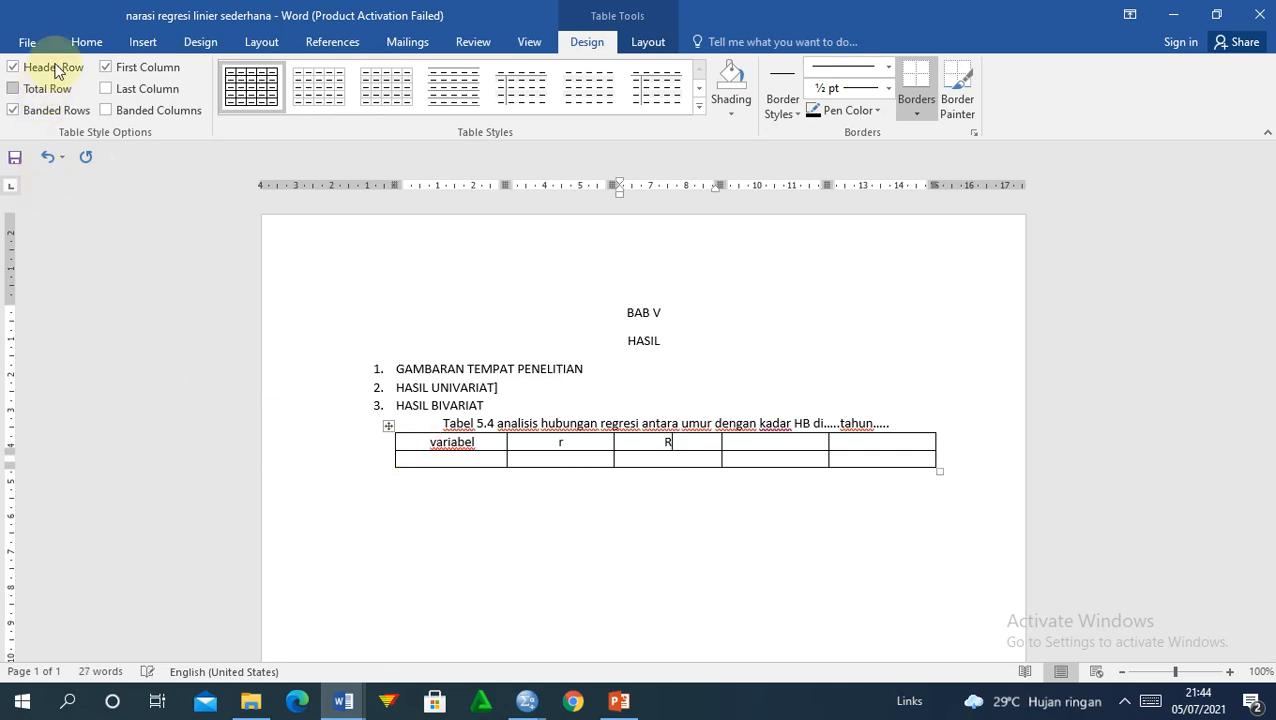
click(87, 42)
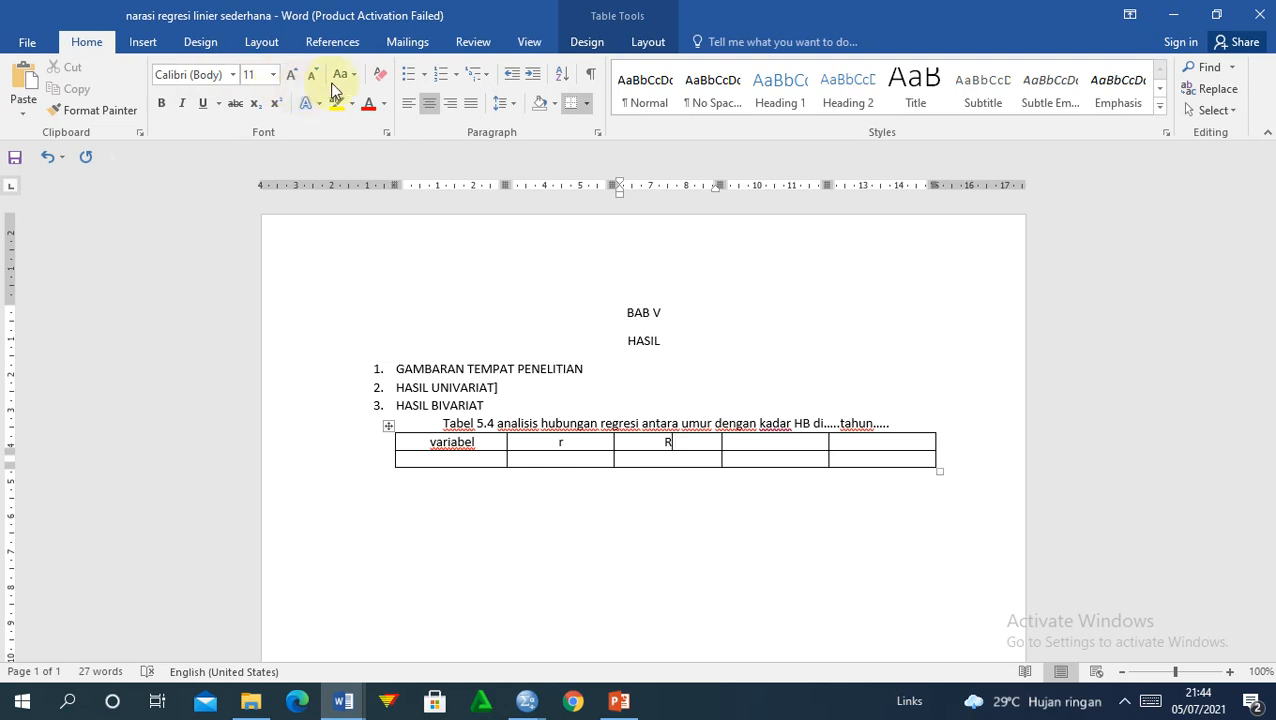
click(277, 104)
text(2)
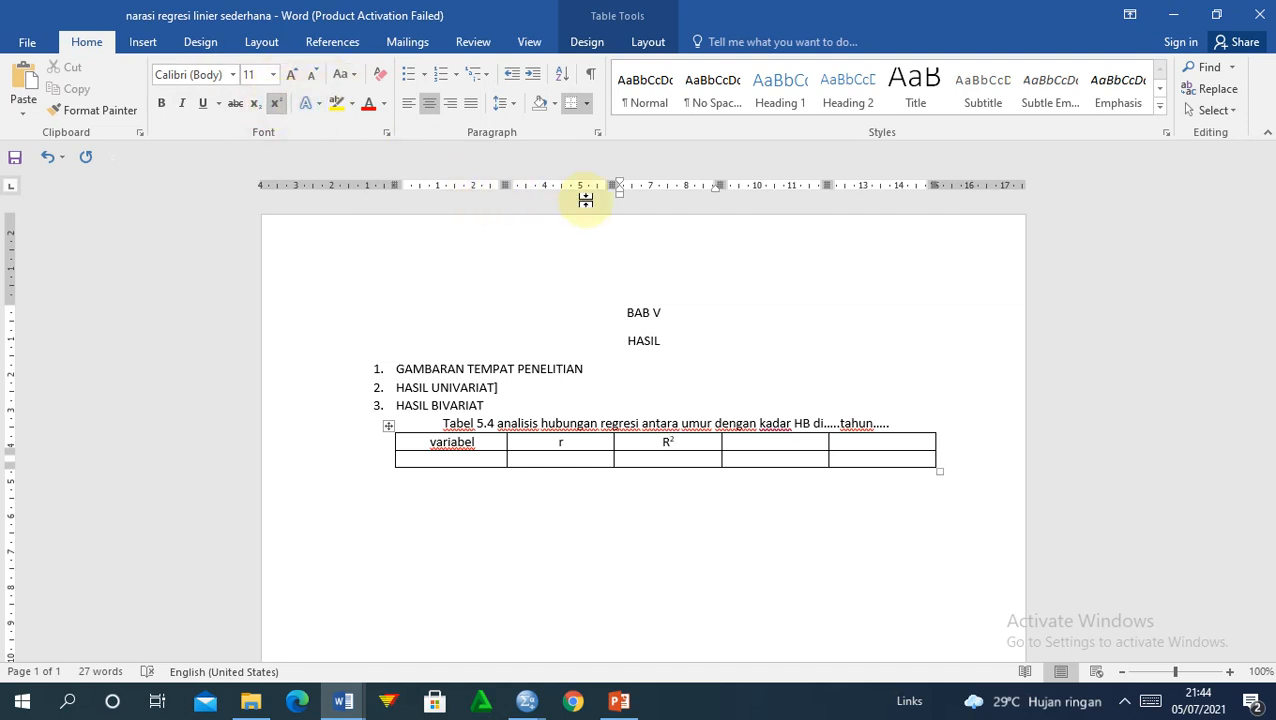
Step: Add the headers 'persamaan garis' and 'p value' in the last two cells
click(746, 444)
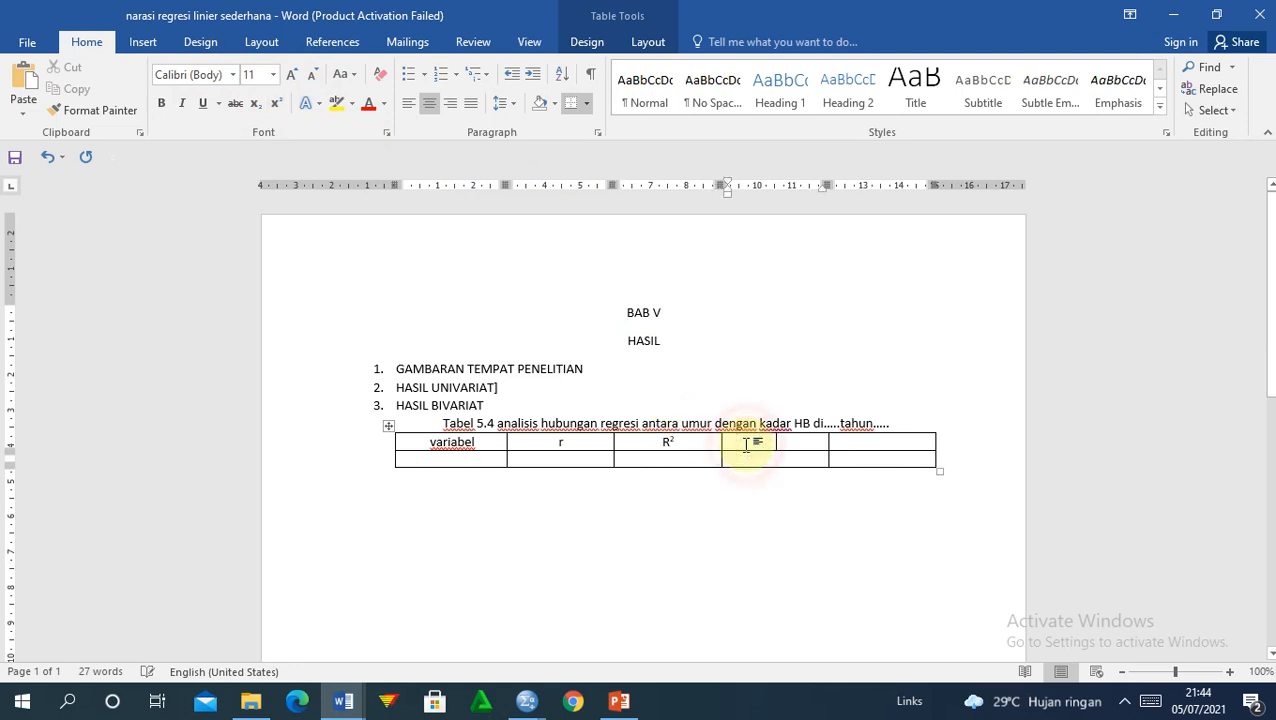
text(p)
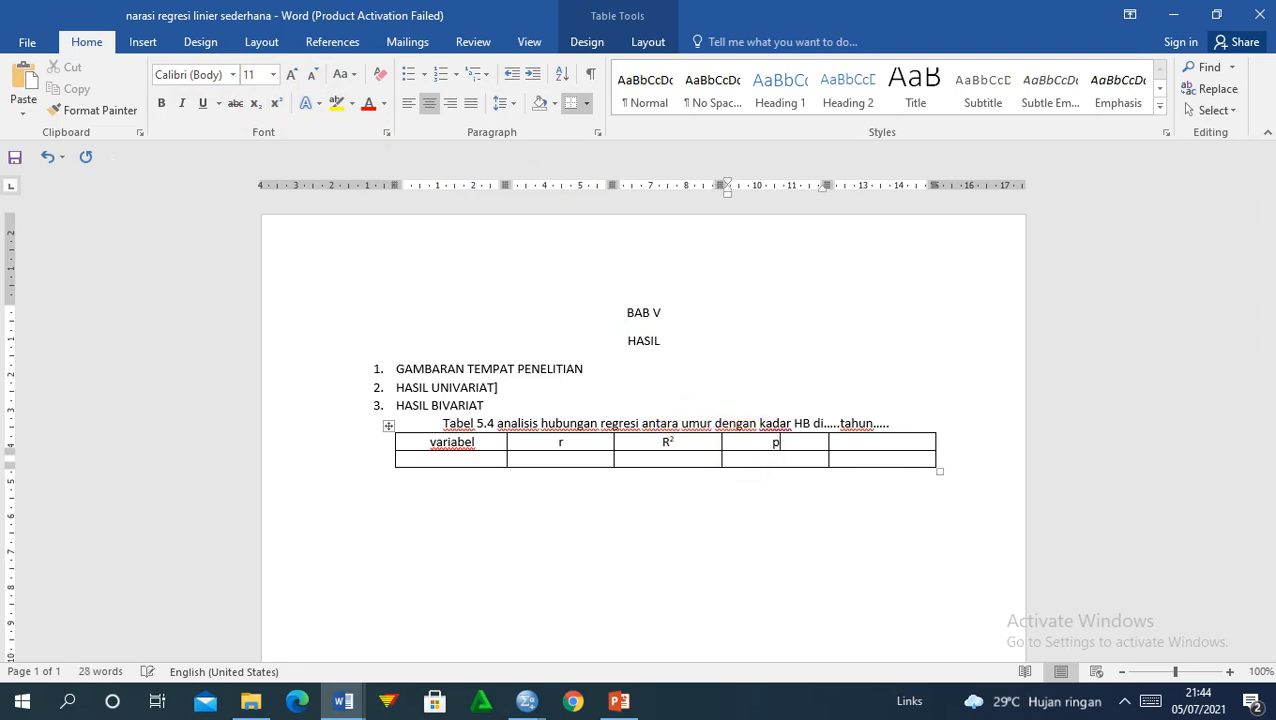
text(ersamaa)
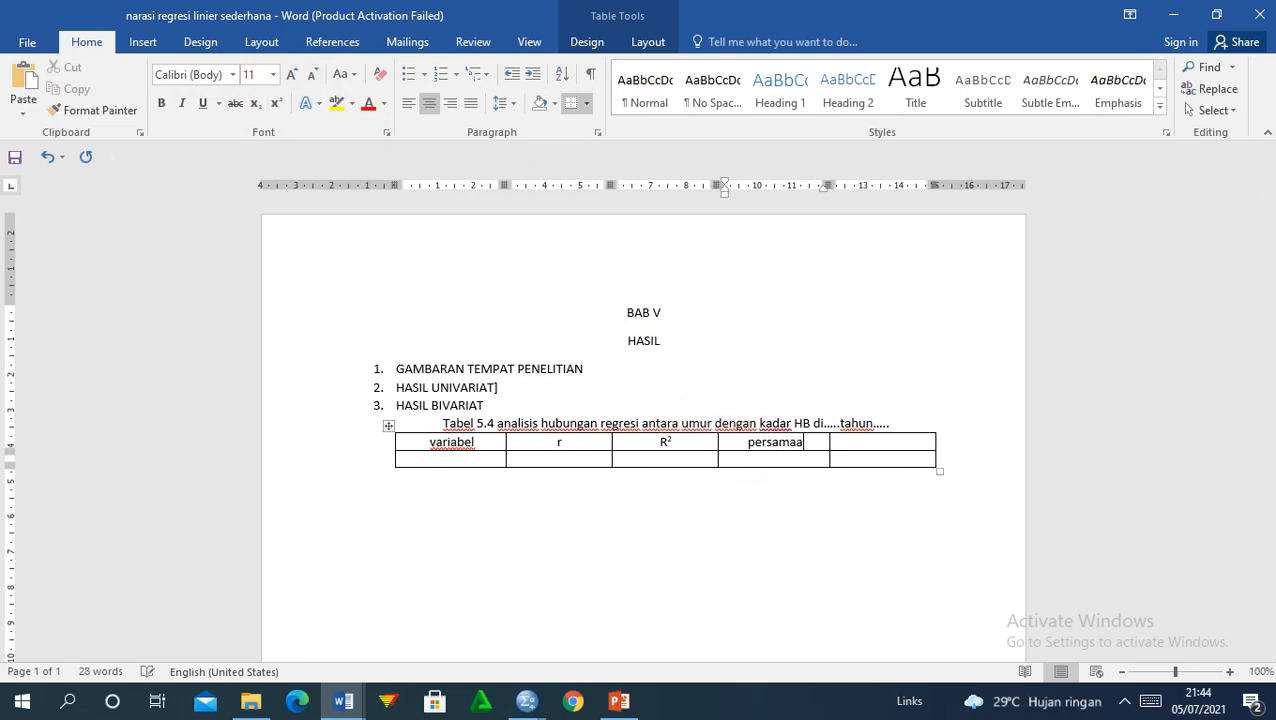
text(n garis)
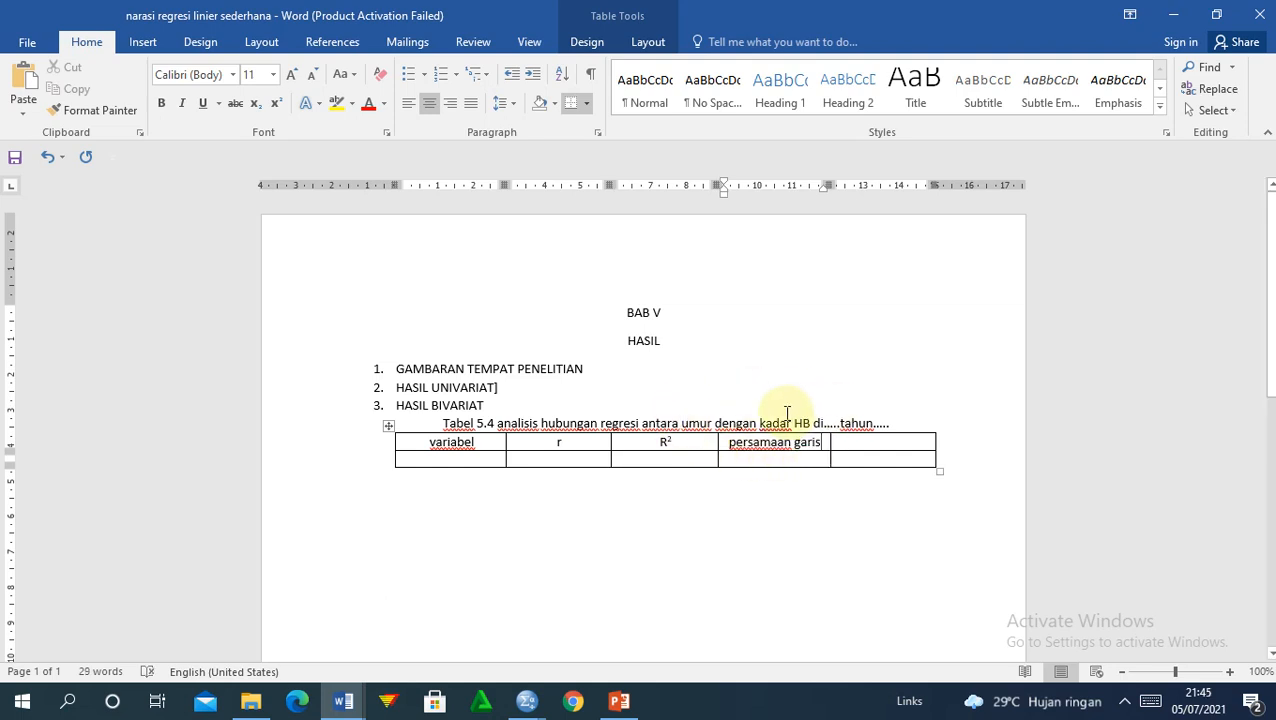
click(858, 442)
text(p)
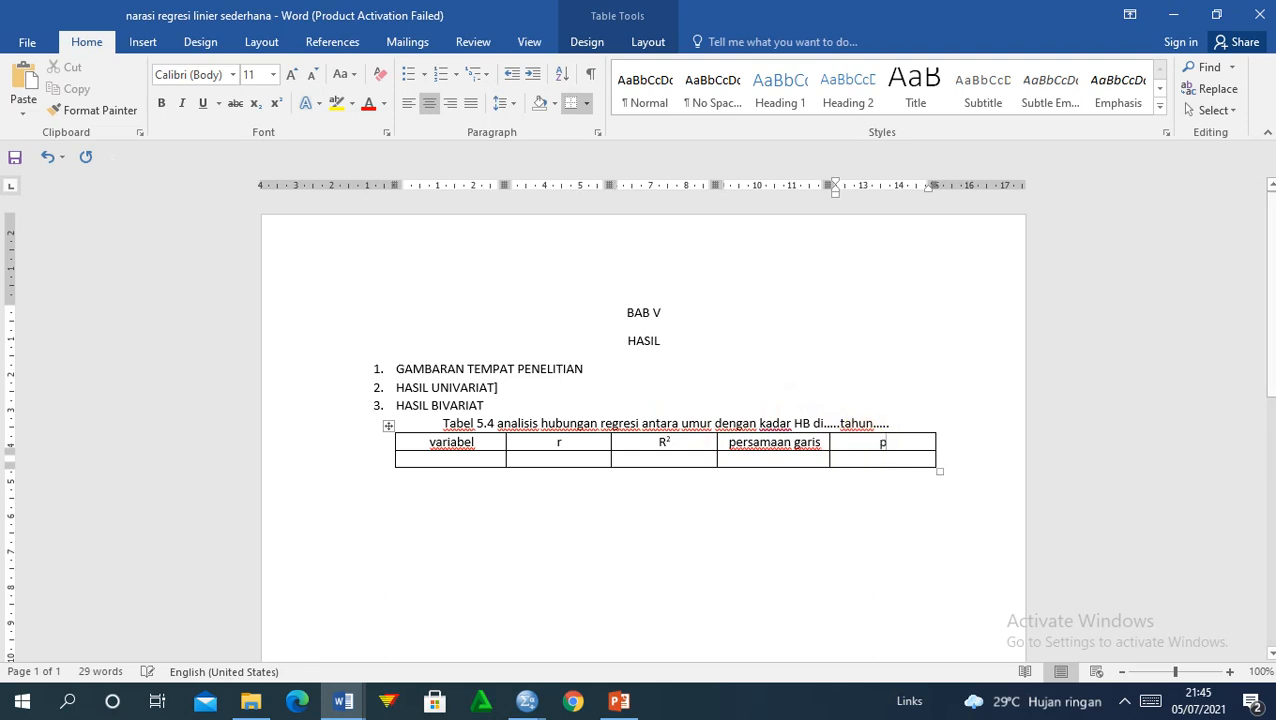
text( value)
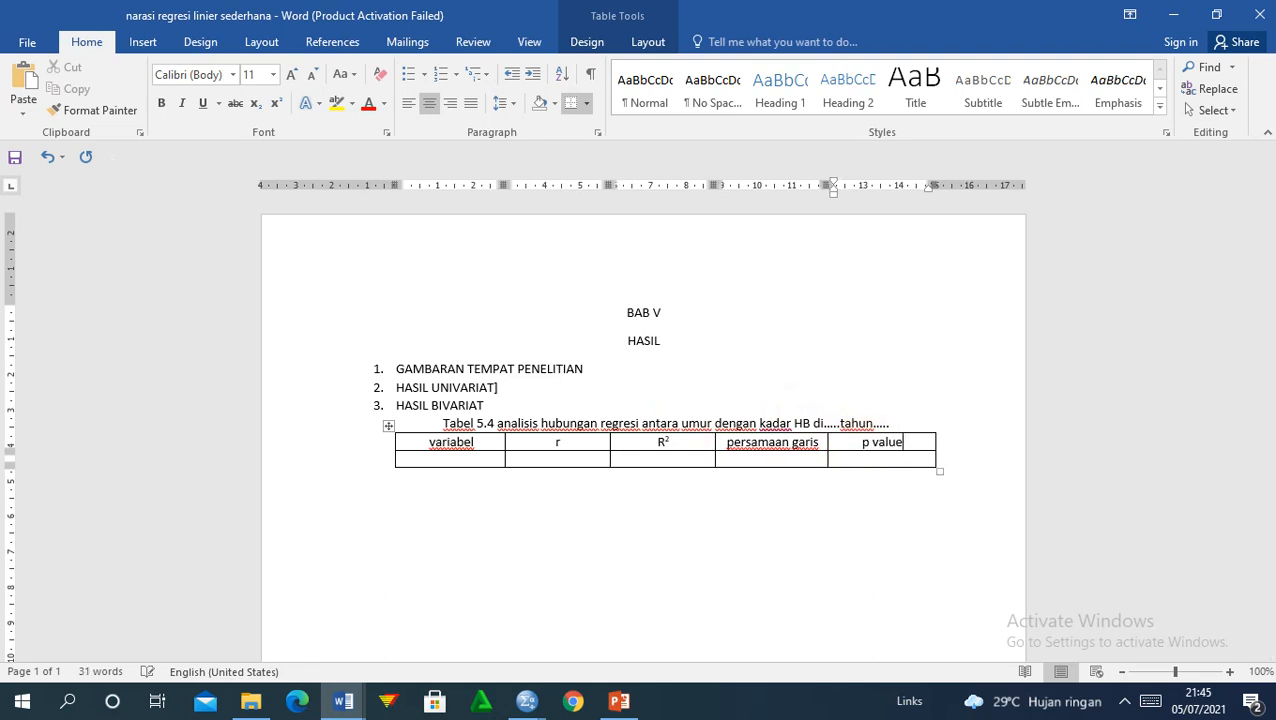
Step: Arrange Word and the SPSS output side by side, resizing the Viewer to show the tables
double_click(922, 8)
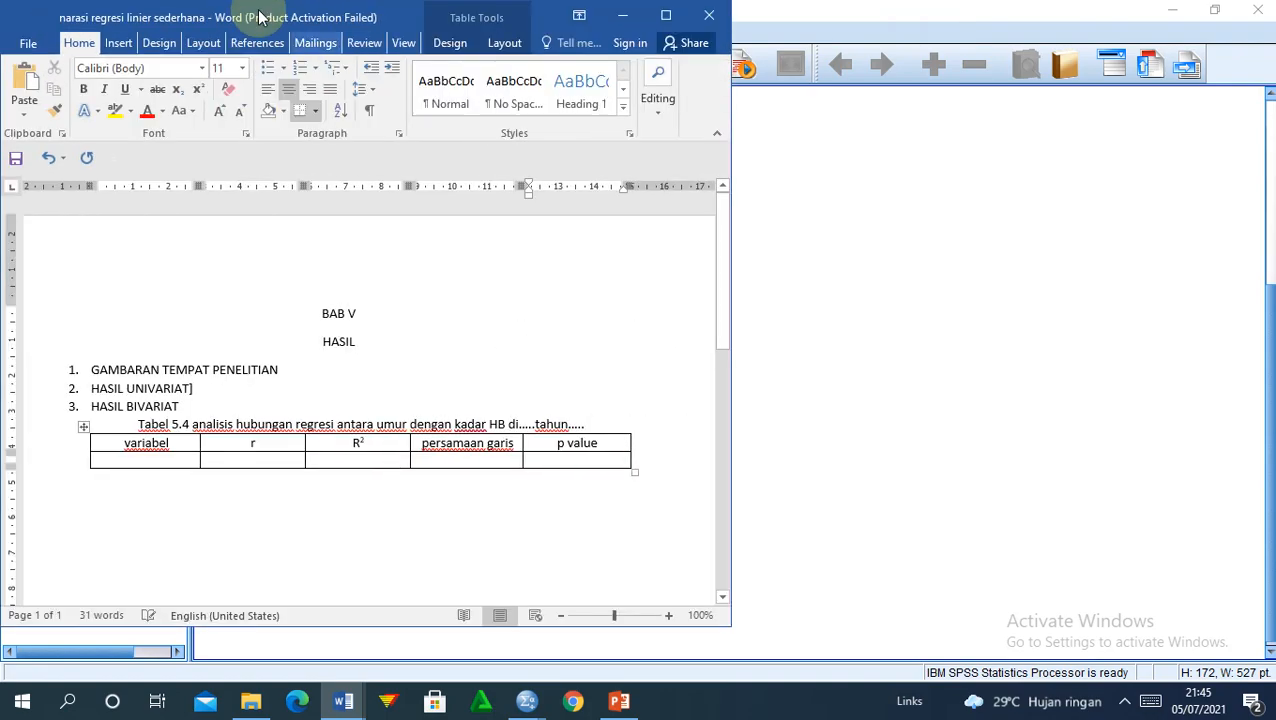
drag(336, 11, 838, 39)
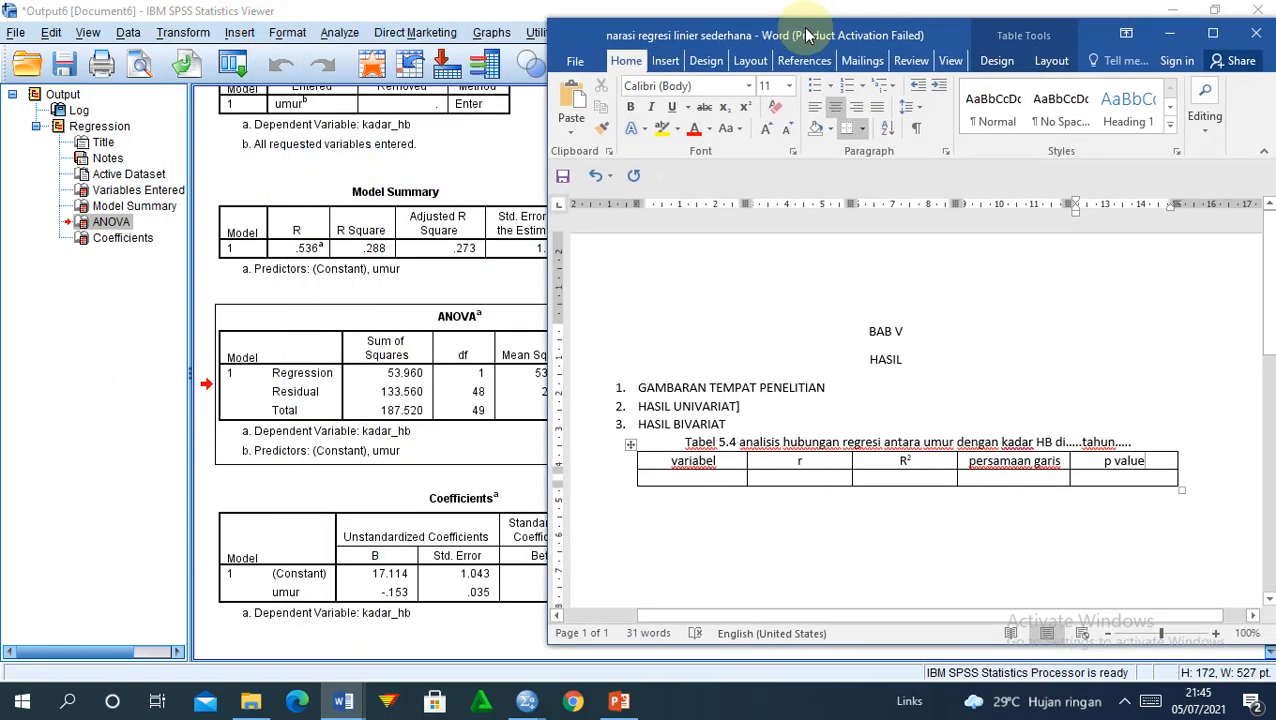
double_click(366, 9)
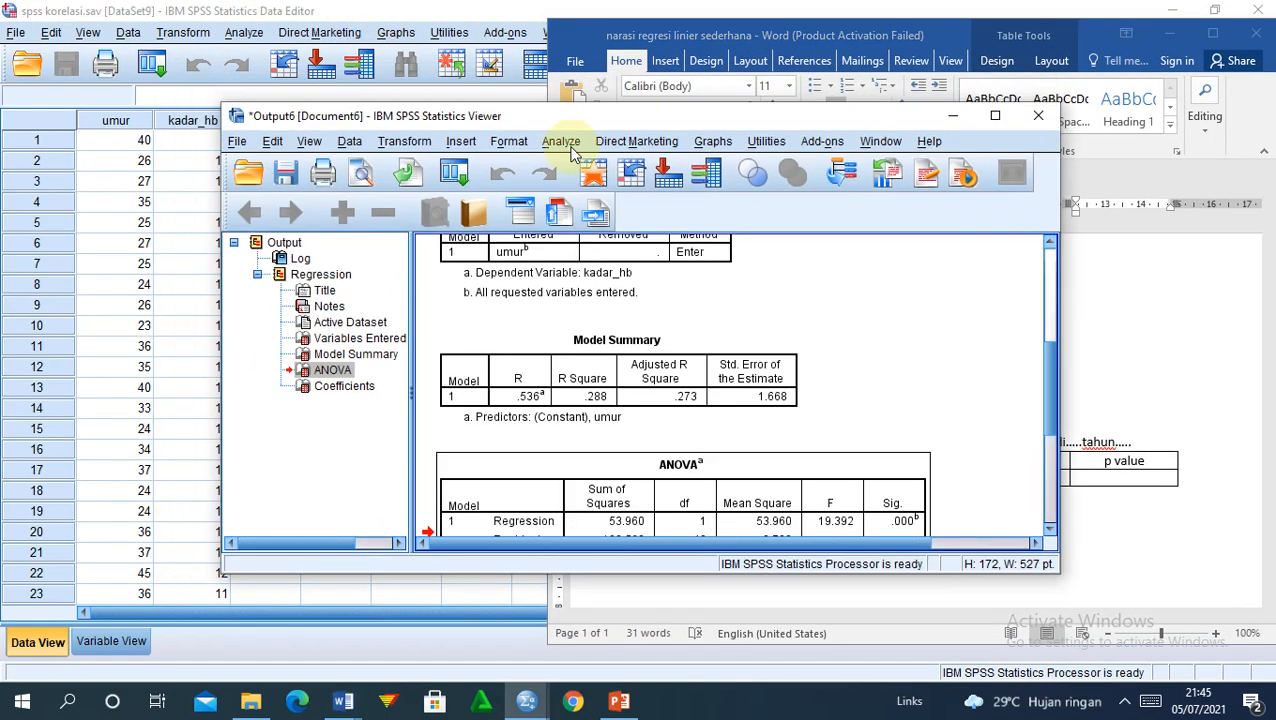
drag(577, 119, 193, 27)
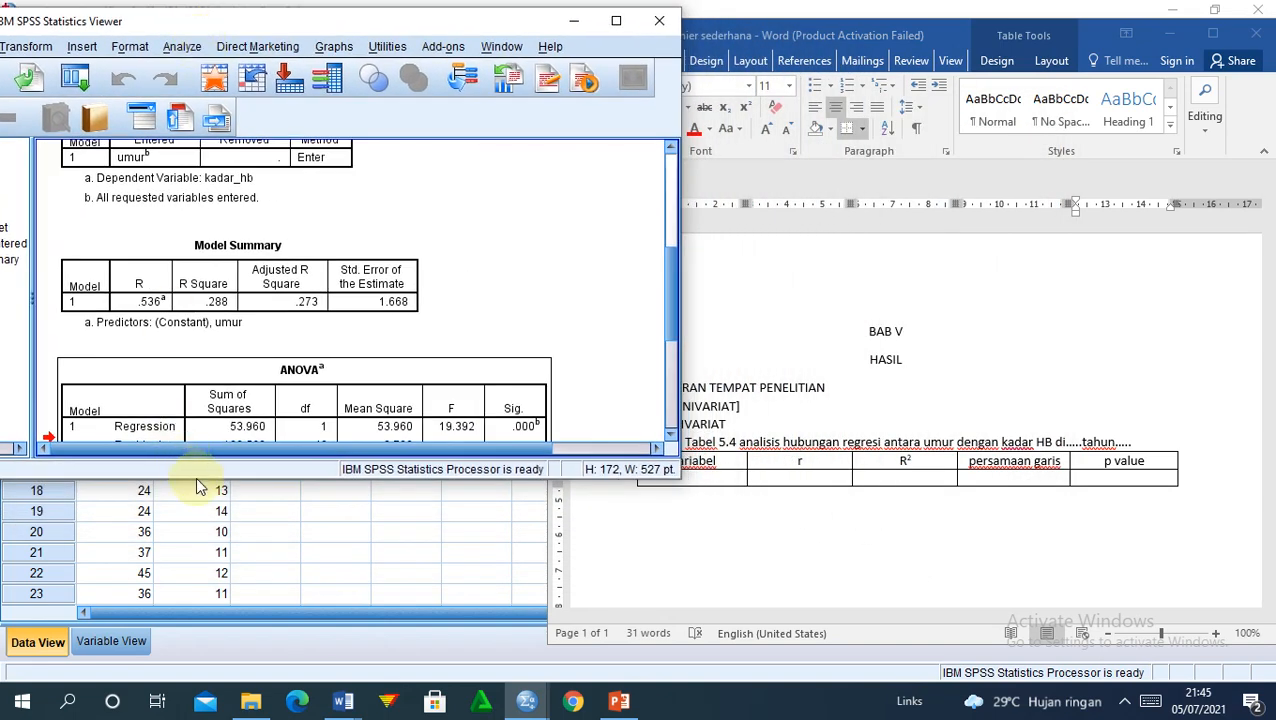
drag(249, 480, 248, 606)
mouse_move(672, 350)
mouse_down()
mouse_move(664, 171)
mouse_move(672, 366)
mouse_up()
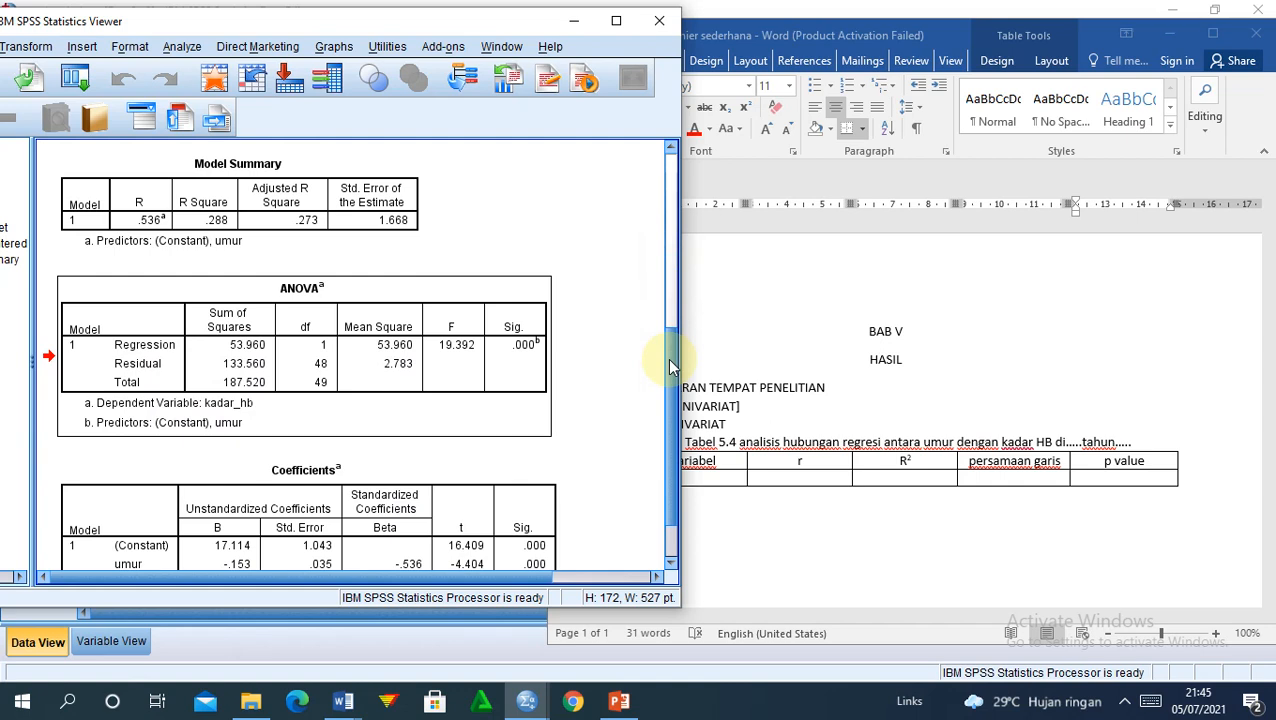
Step: Enter umur in the variabel cell and open the SPSS Model Summary to read its values
click(705, 479)
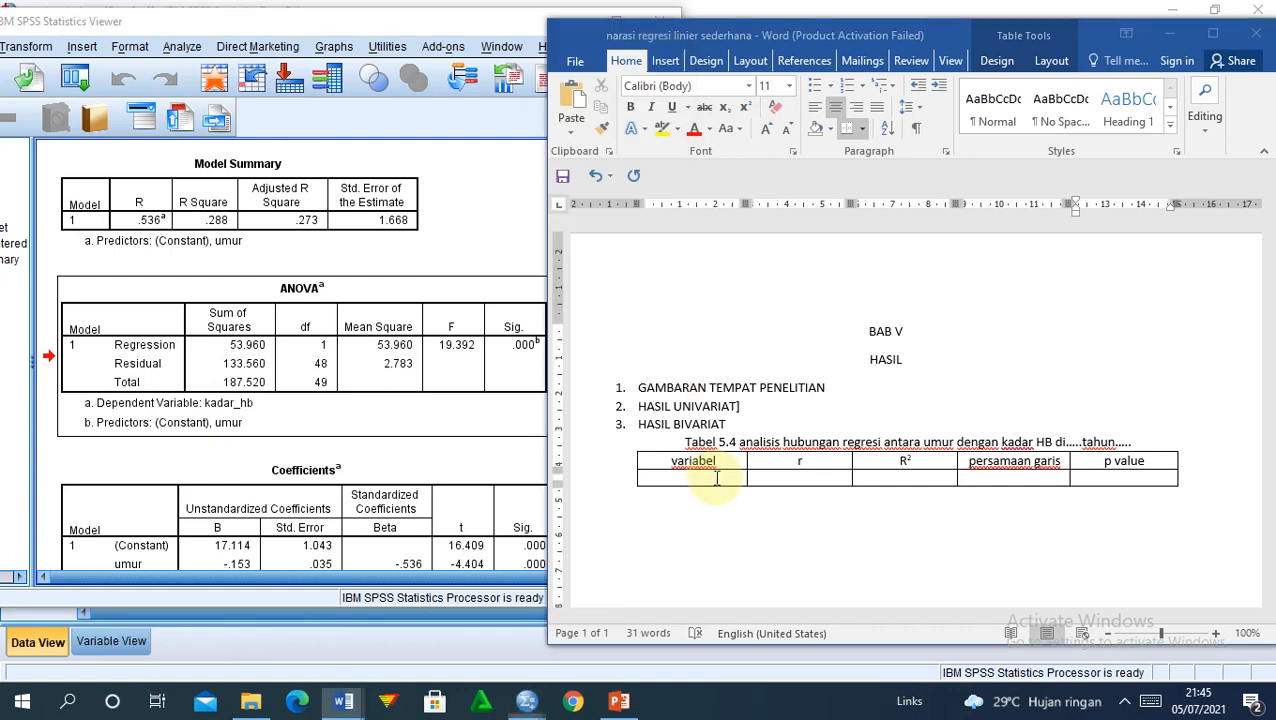
text(um)
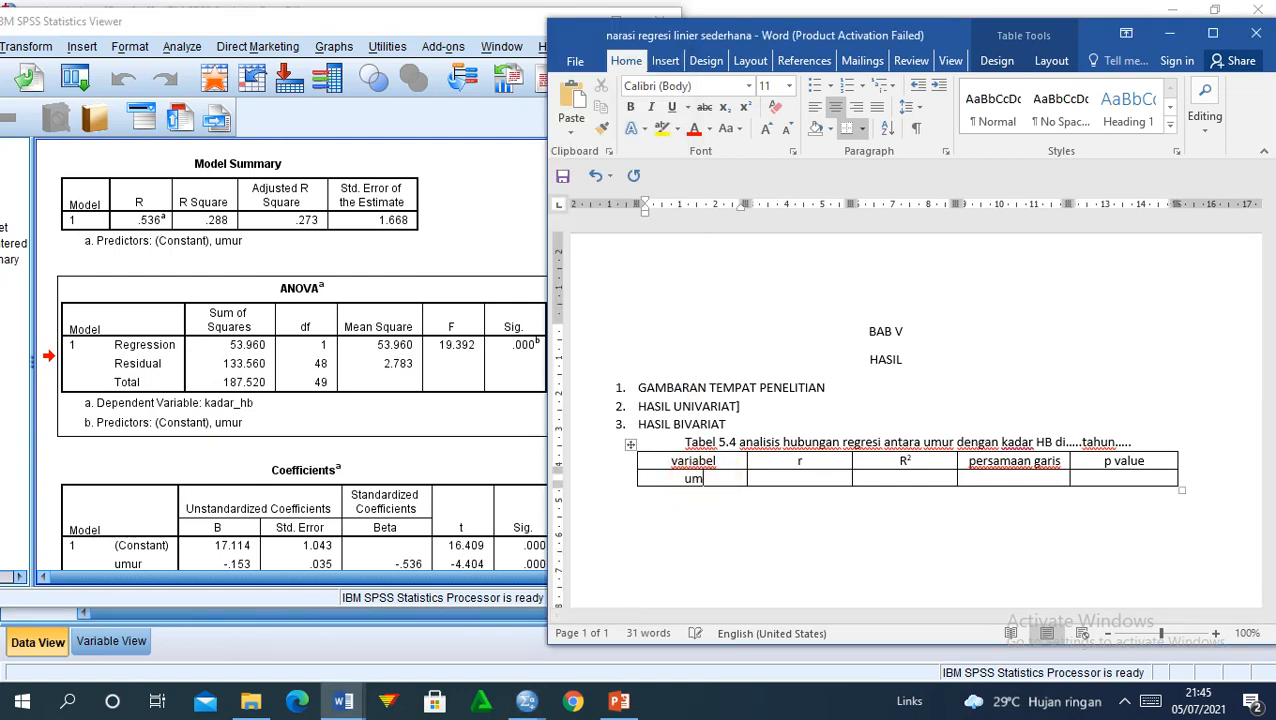
text(ur)
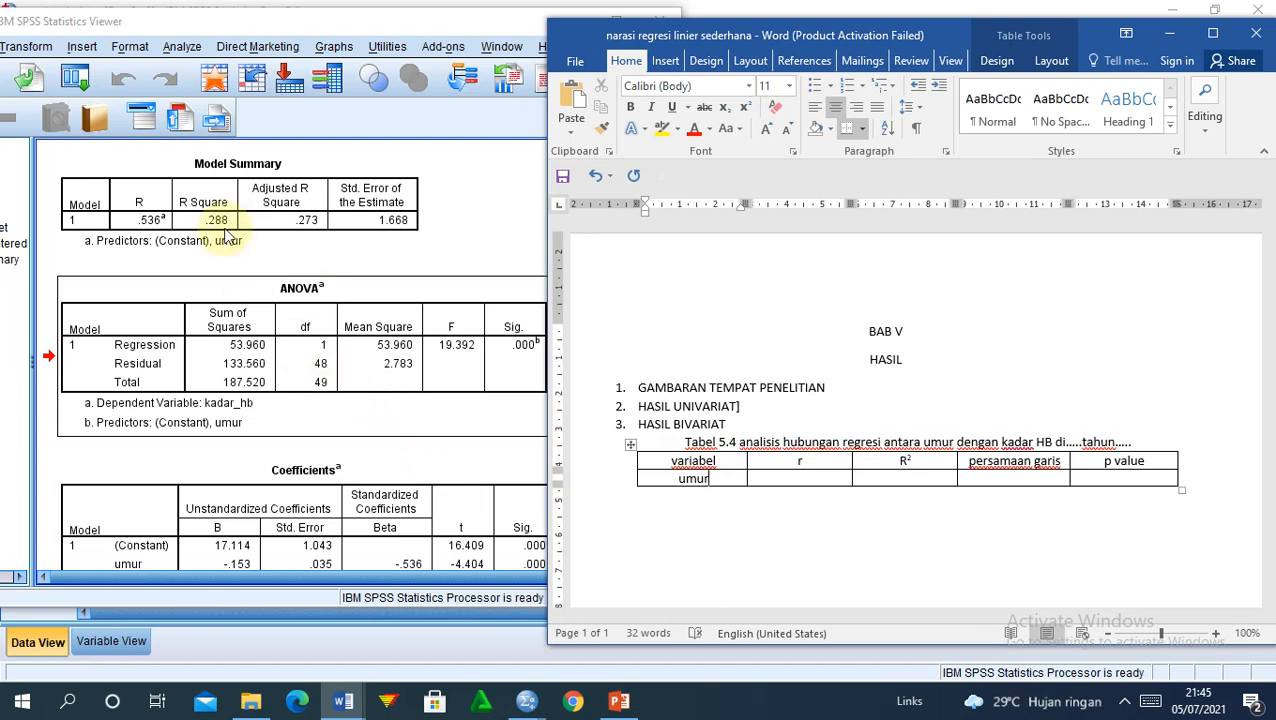
click(196, 199)
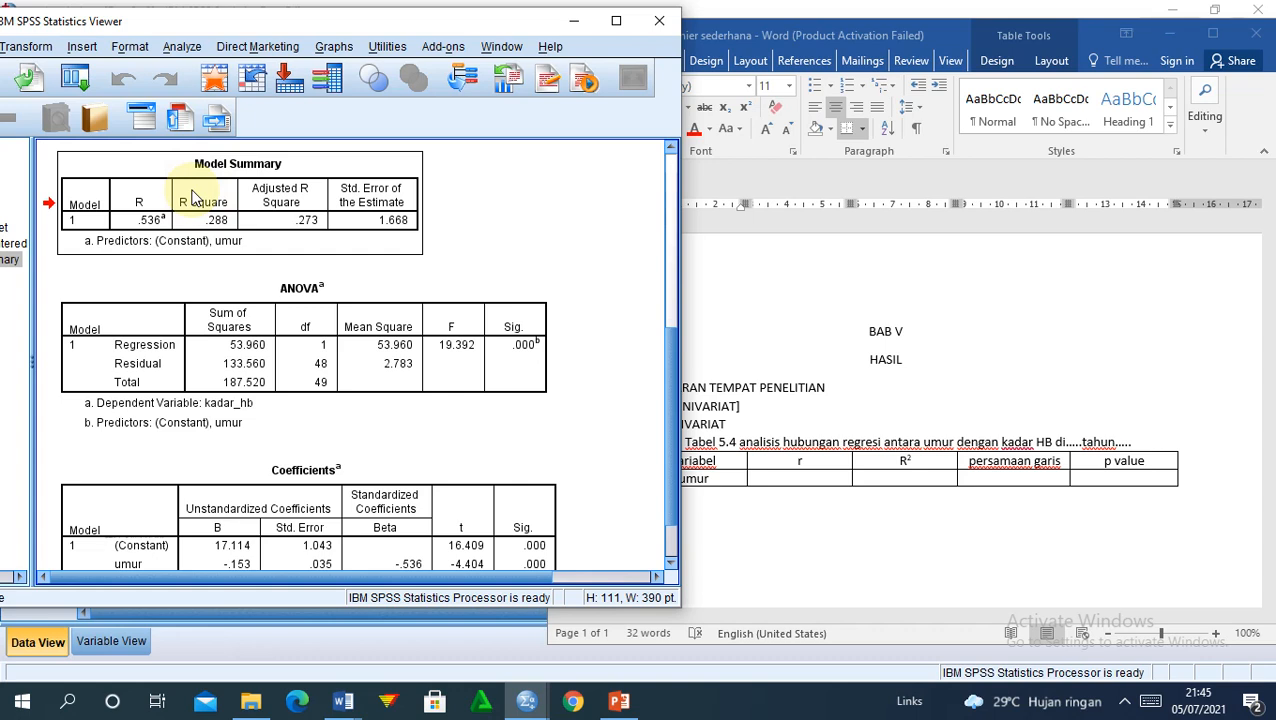
double_click(150, 219)
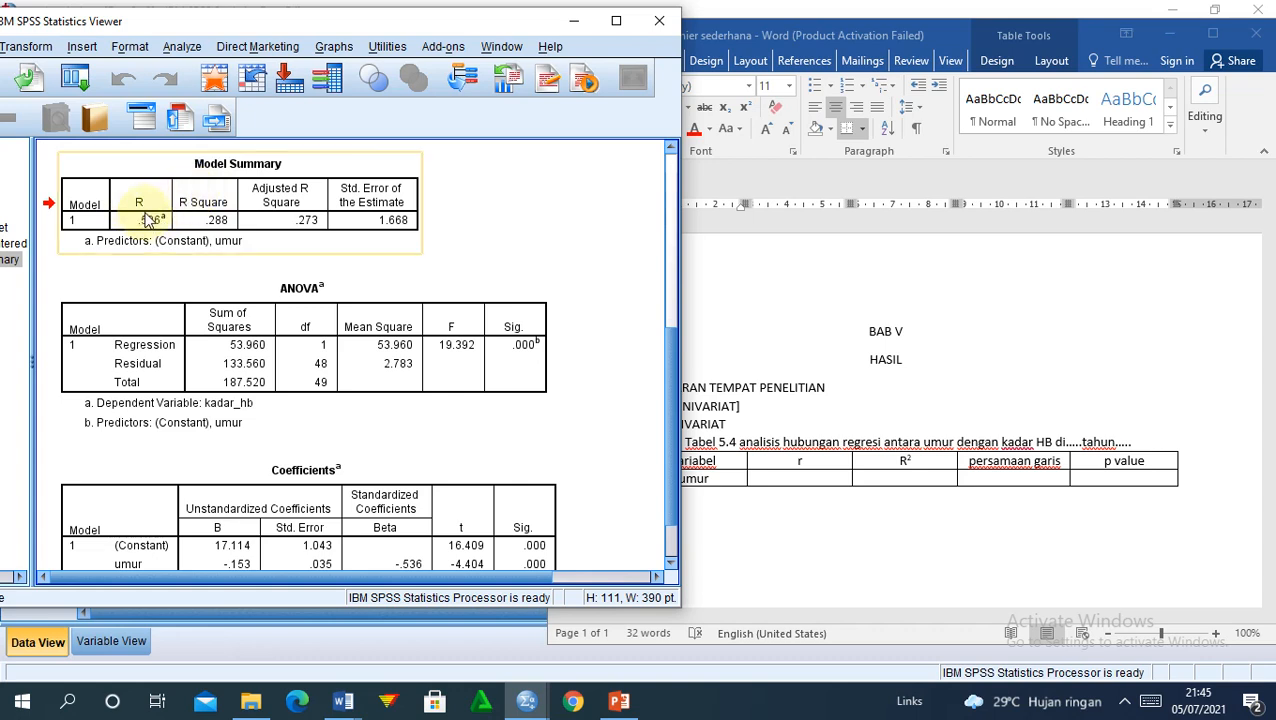
click(400, 268)
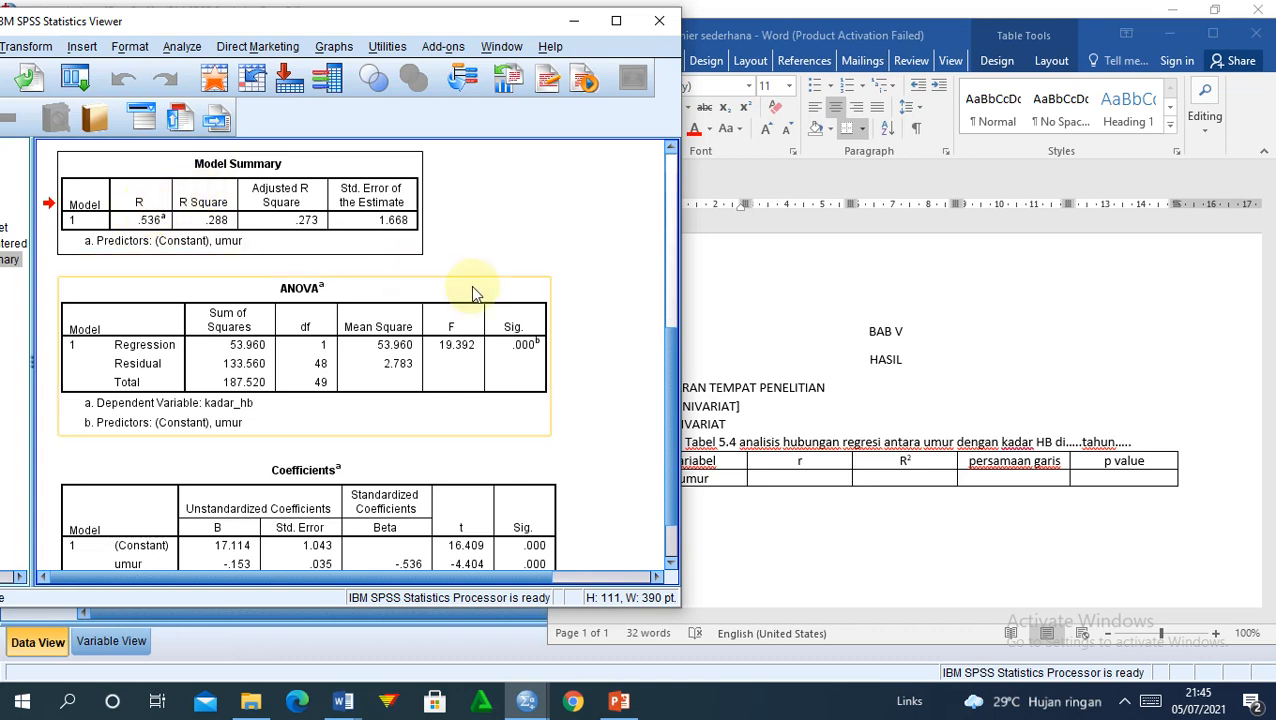
Step: Enter r 0,536 and R² 0,288 in the umur row of the table
click(806, 477)
click(804, 478)
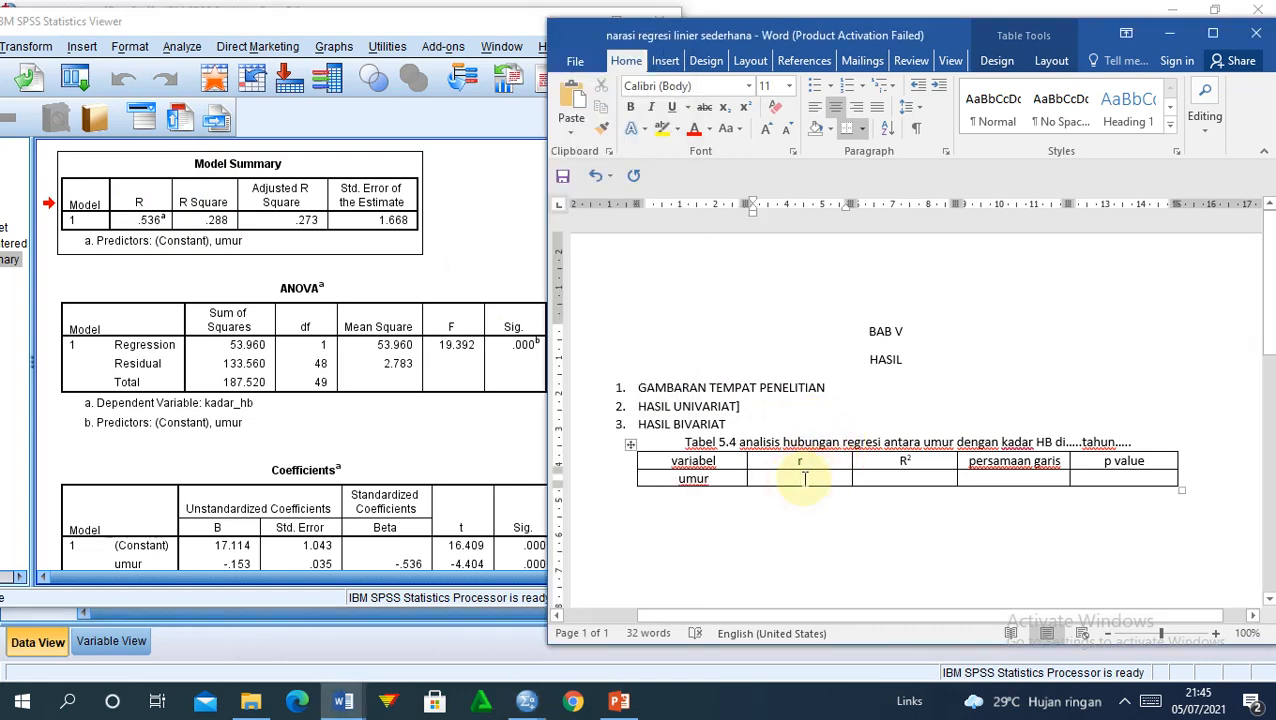
text(0,53)
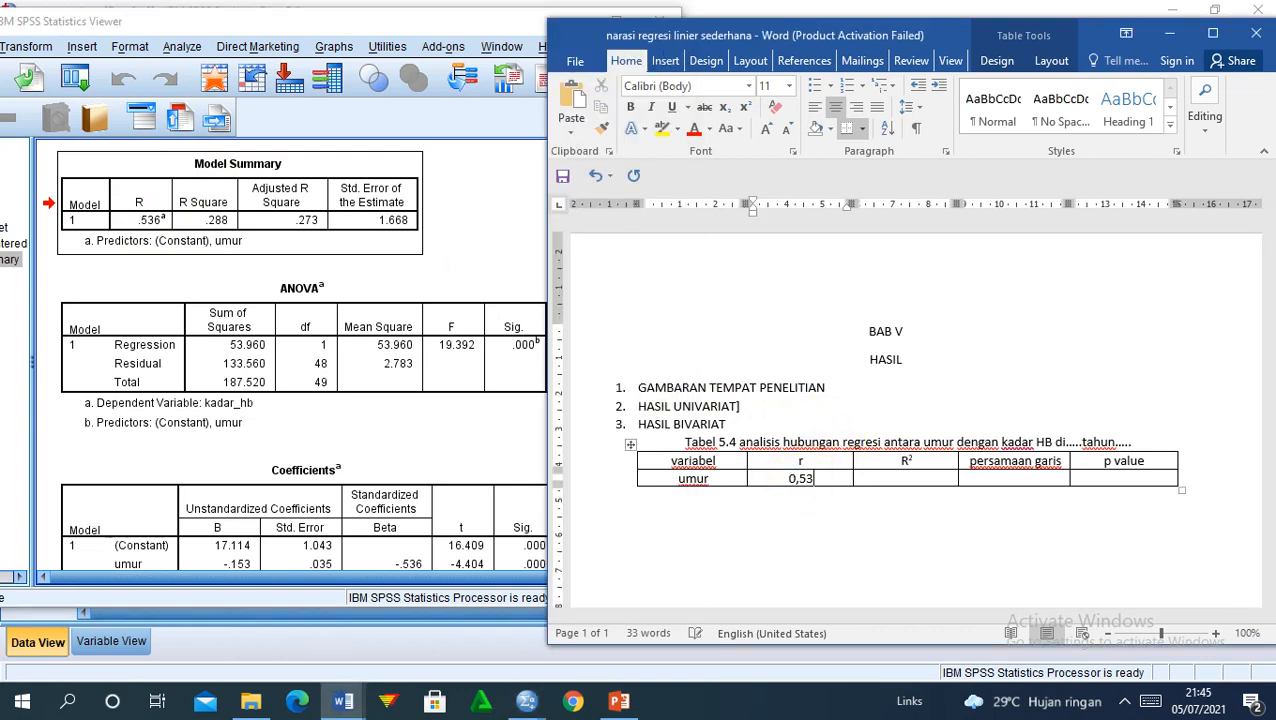
text(6)
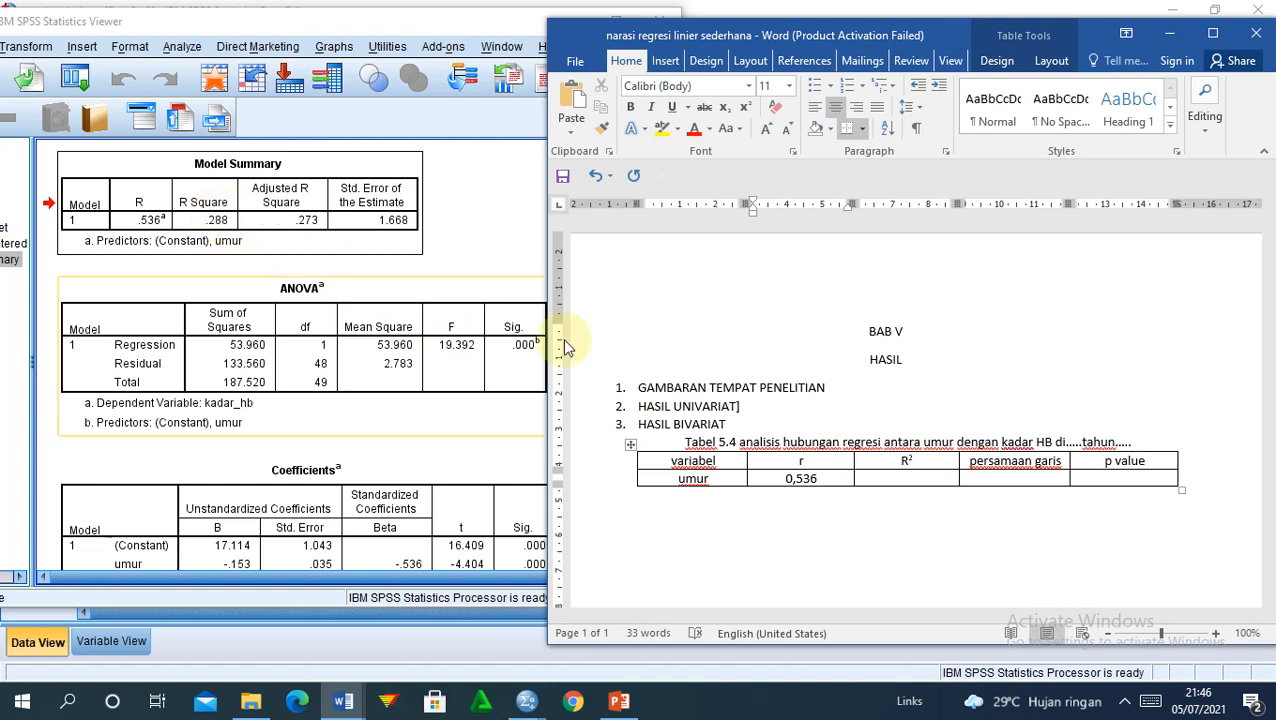
click(876, 483)
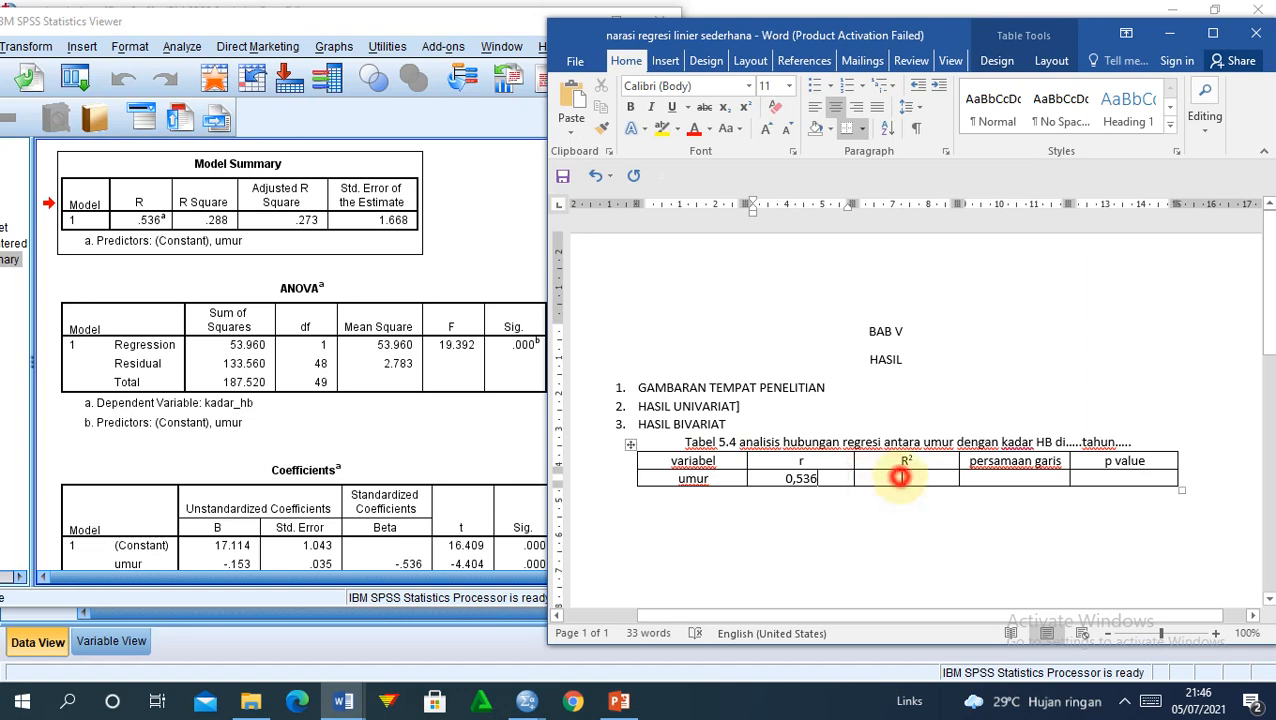
text(0,)
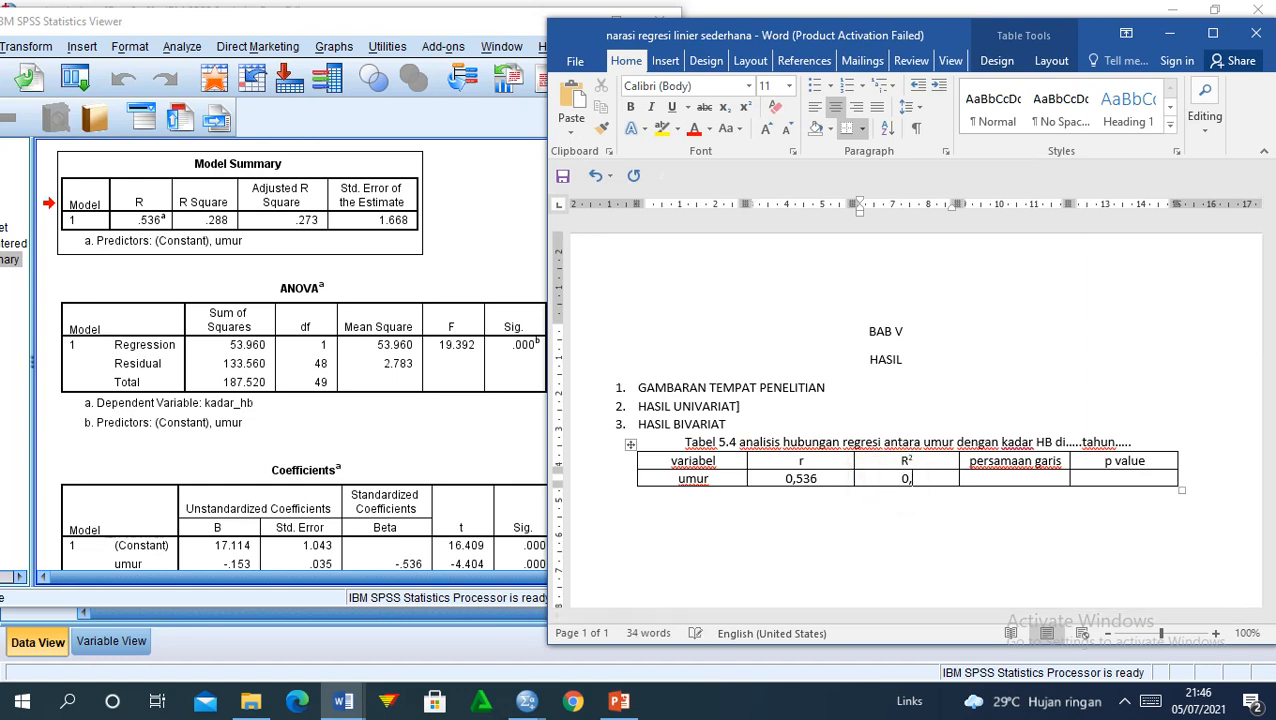
text(288)
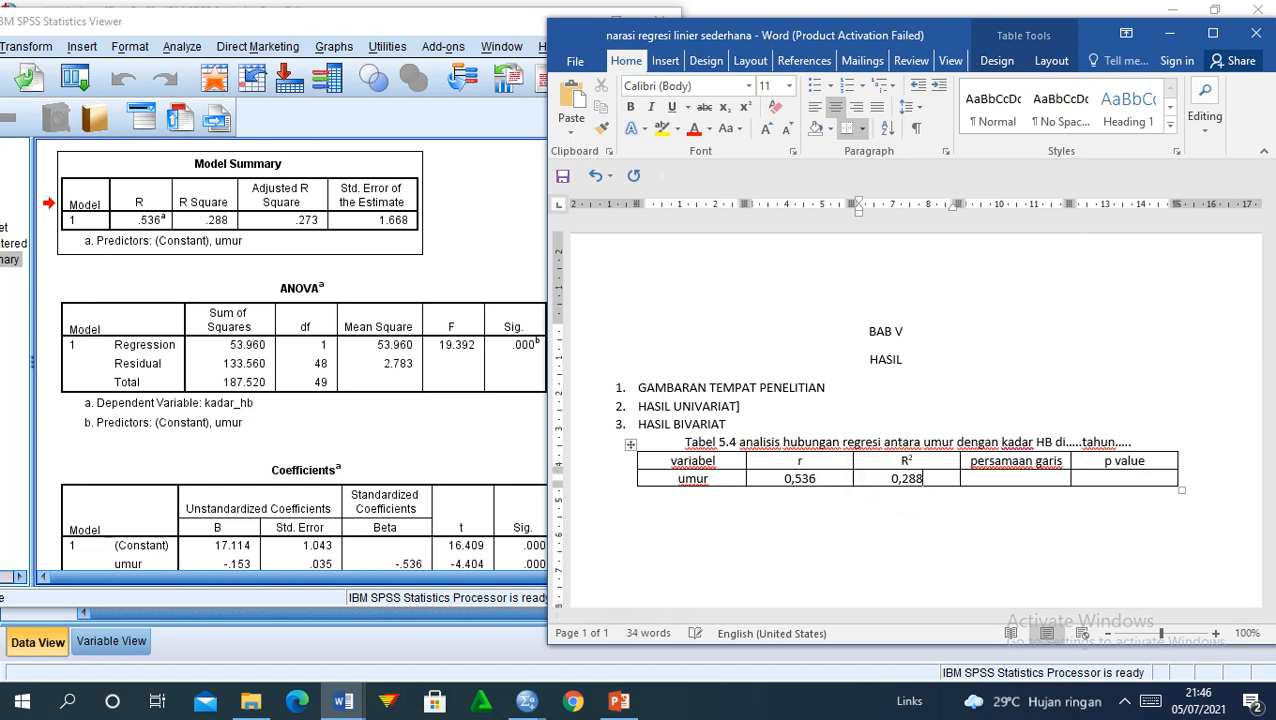
click(319, 382)
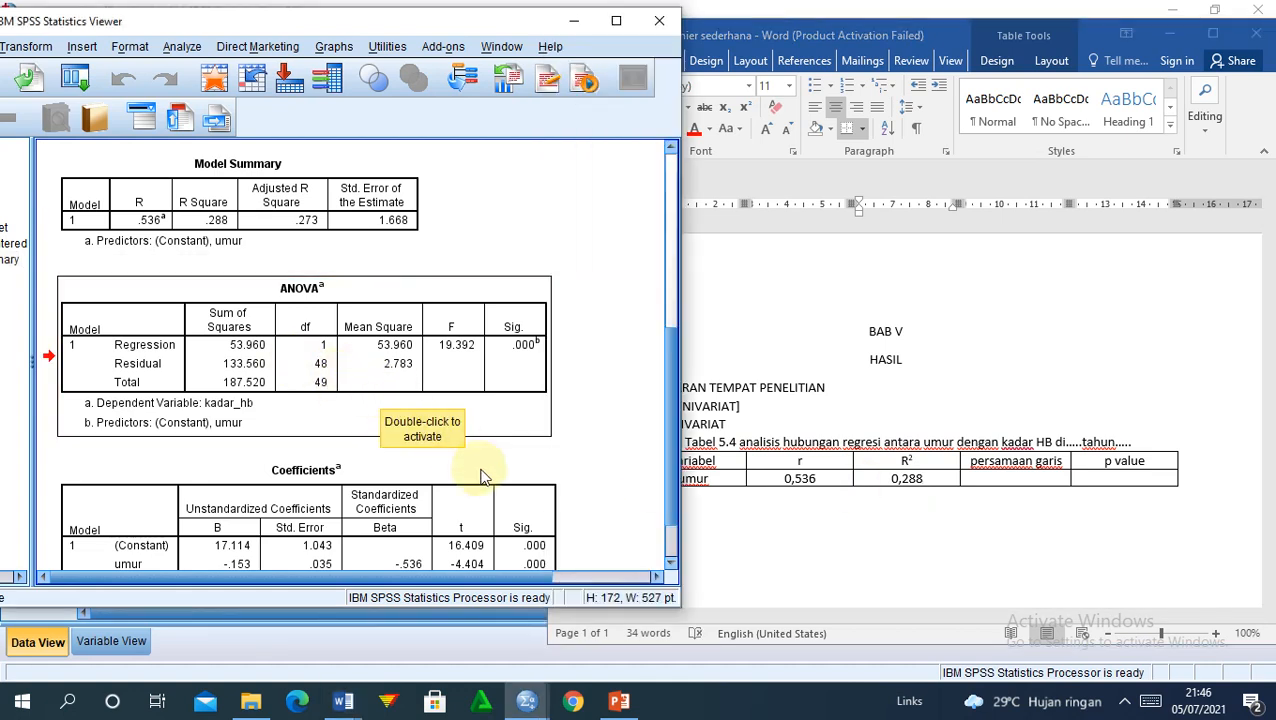
Step: Pause the screen recording and bring the Word results table back to the front
click(1124, 701)
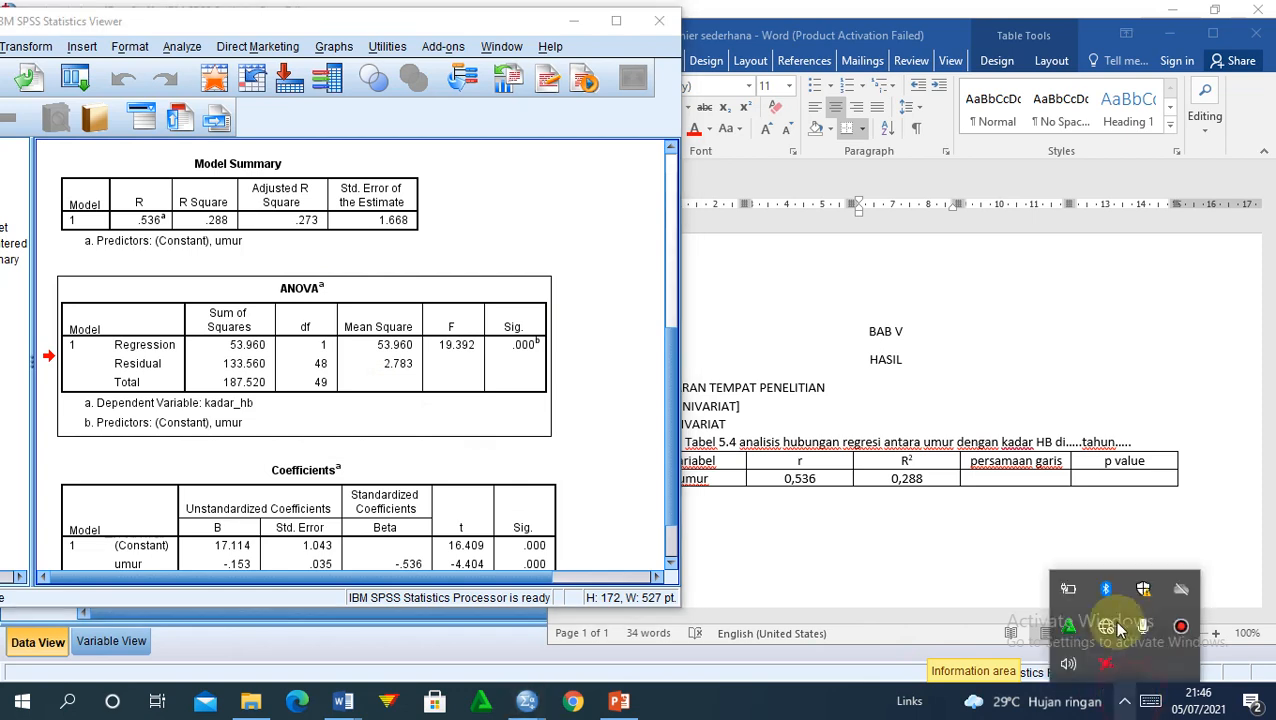
click(1180, 626)
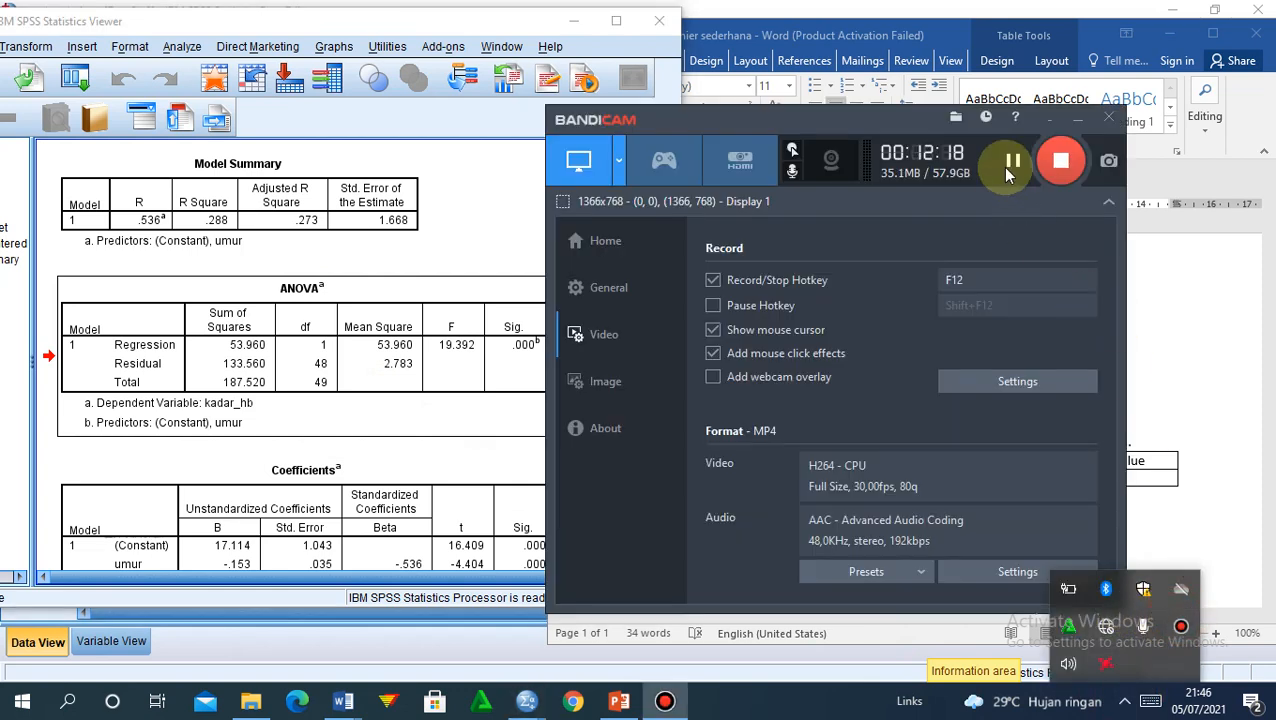
click(1011, 165)
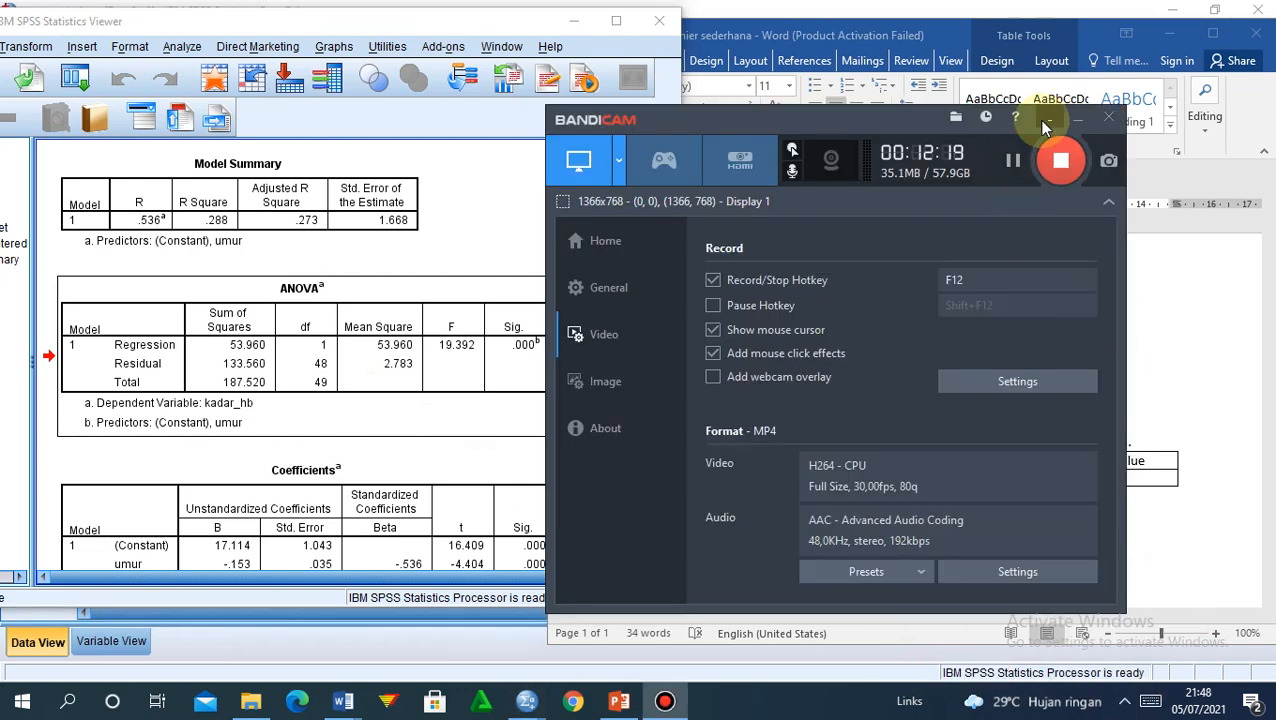
click(1047, 122)
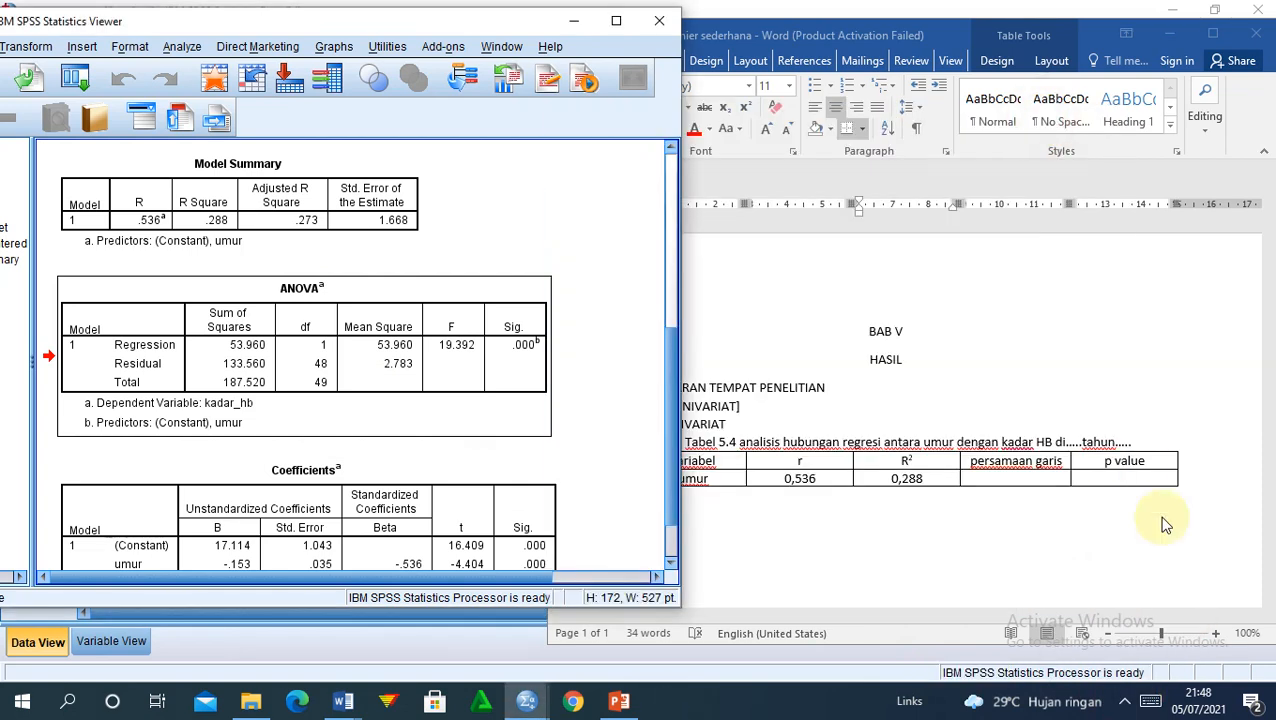
click(1093, 481)
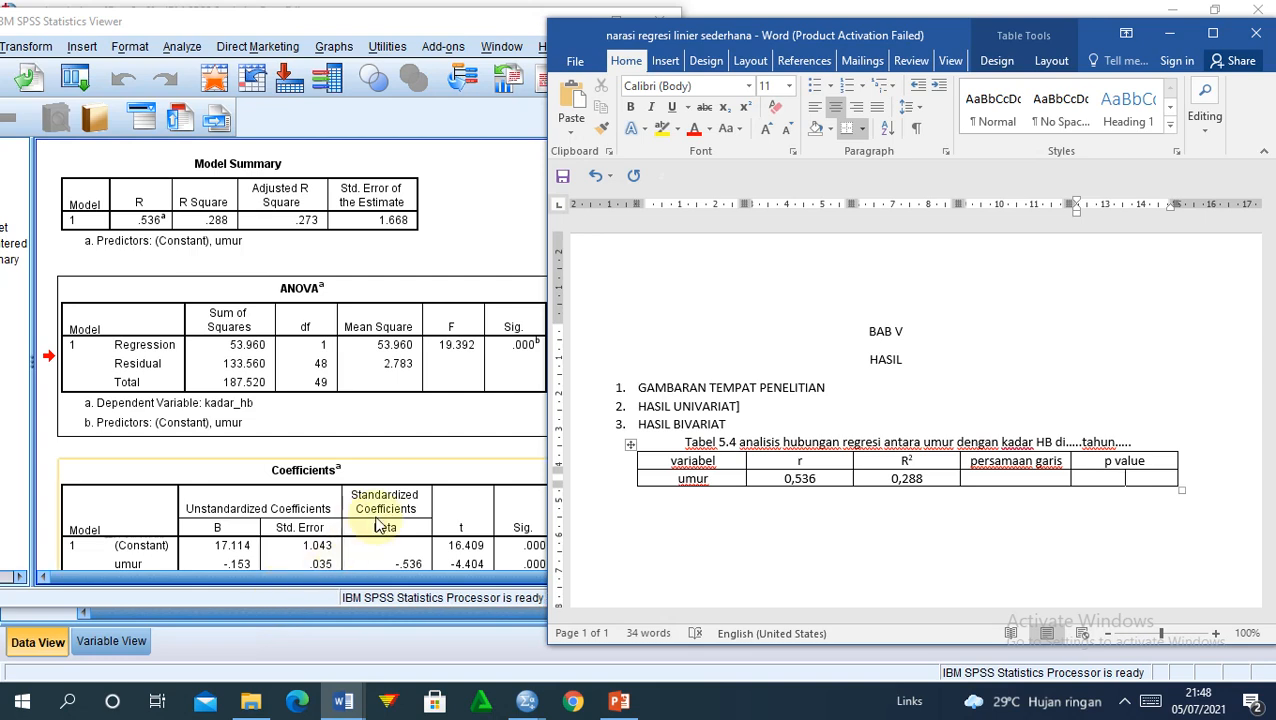
Step: Enter p value 0,000 for umur, taken from the SPSS Coefficients Sig. column
click(538, 506)
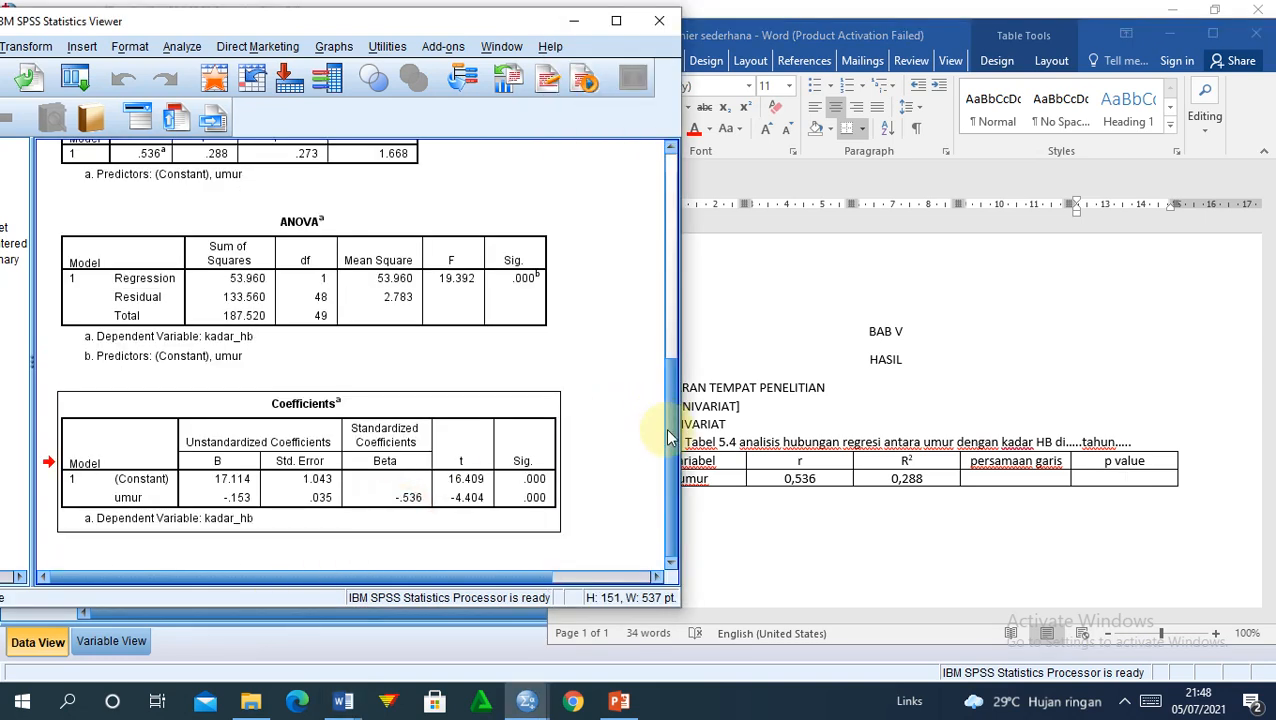
mouse_move(666, 424)
mouse_down()
mouse_move(674, 377)
mouse_move(663, 421)
mouse_up()
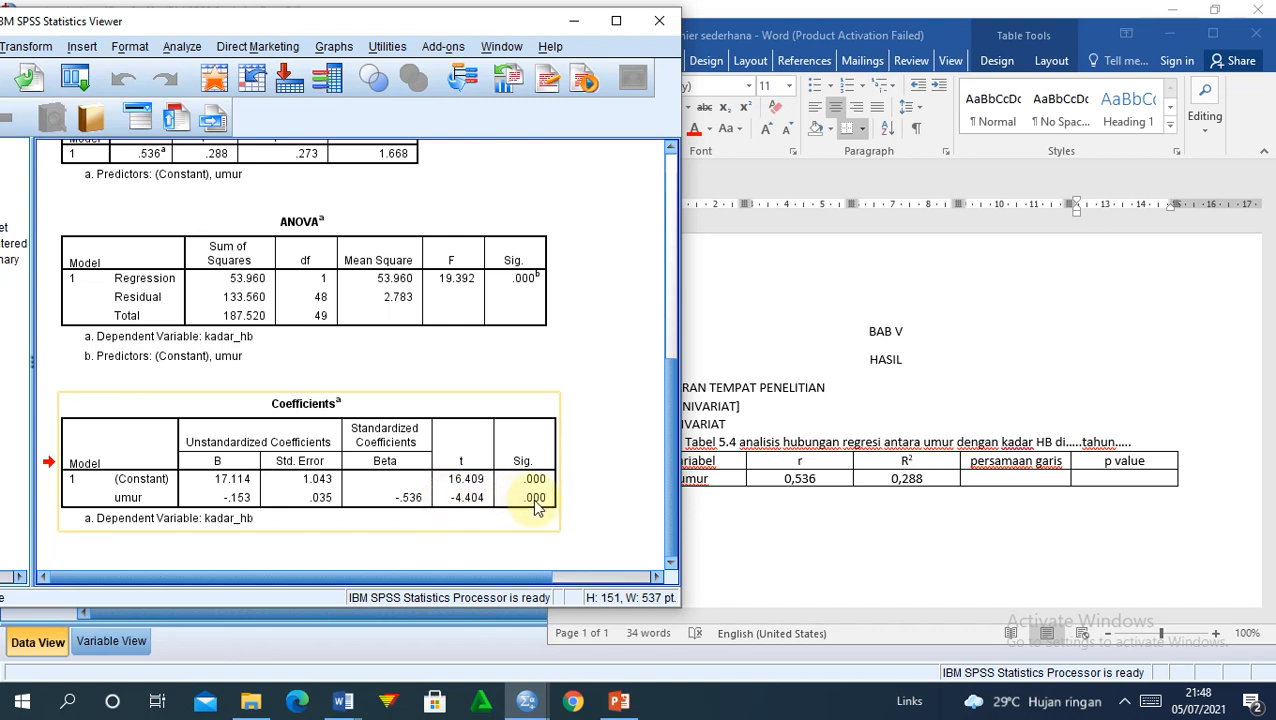
click(1095, 485)
text(0,000)
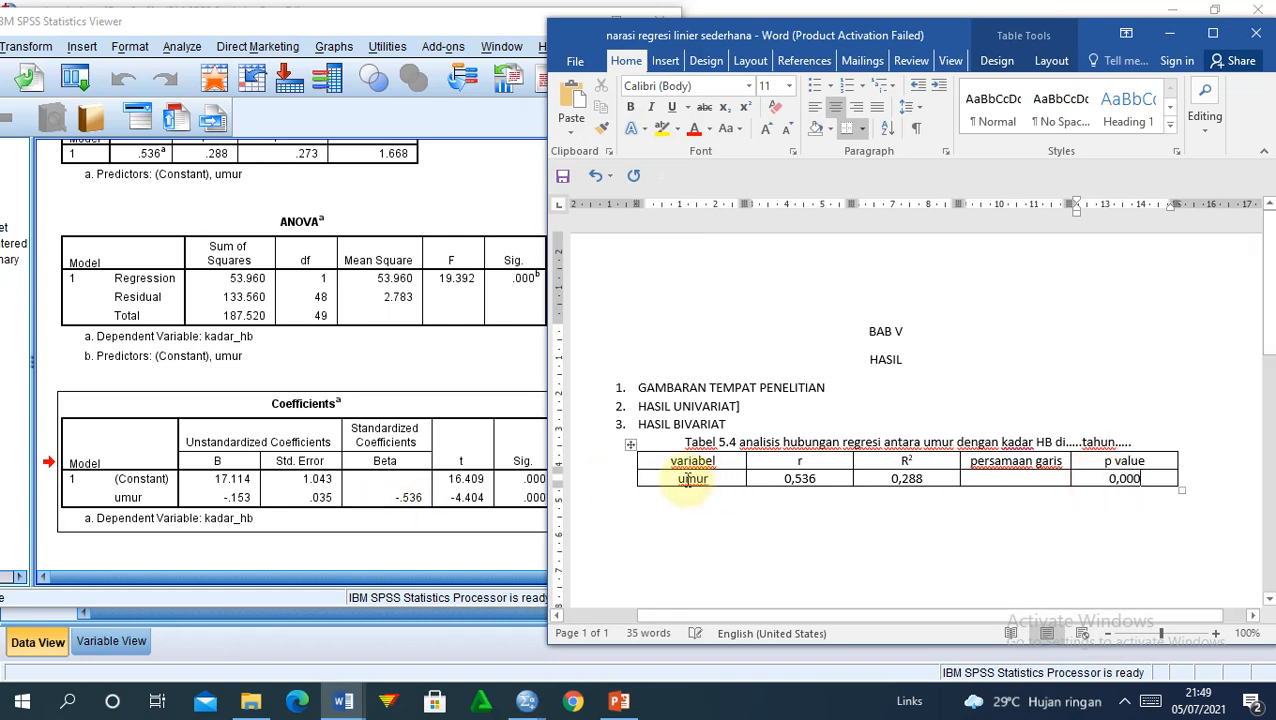
click(533, 485)
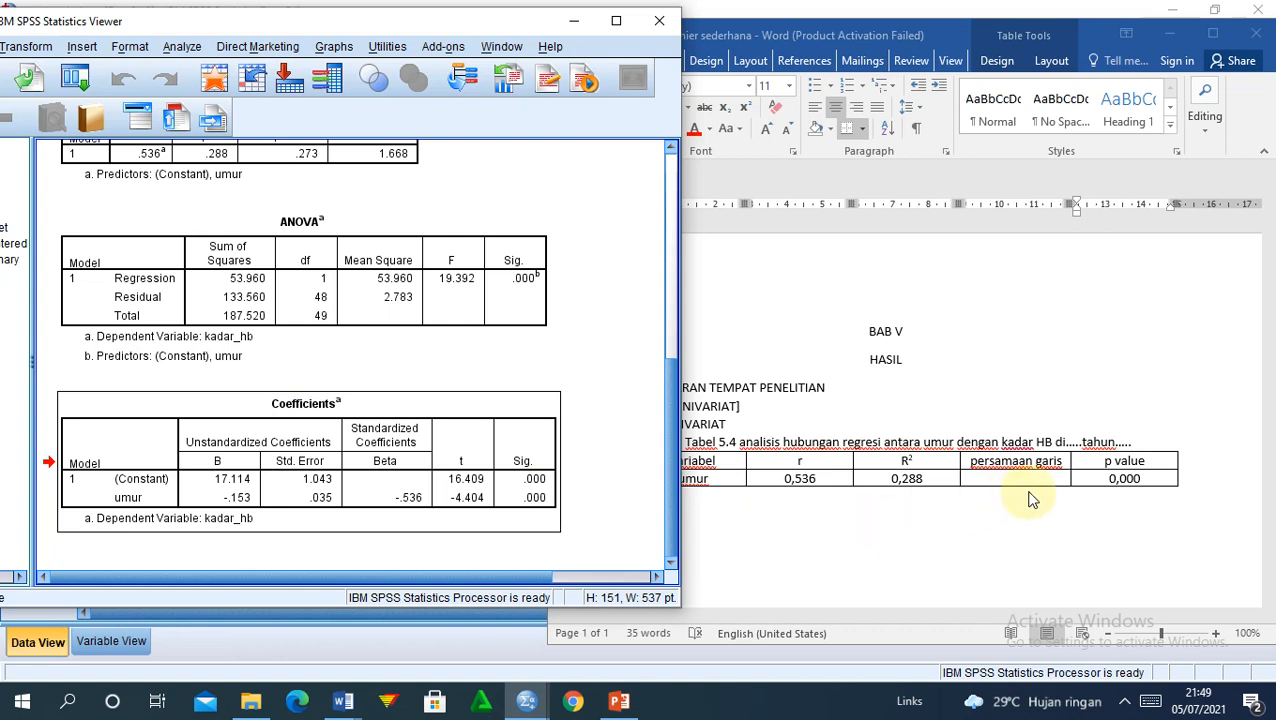
click(1000, 478)
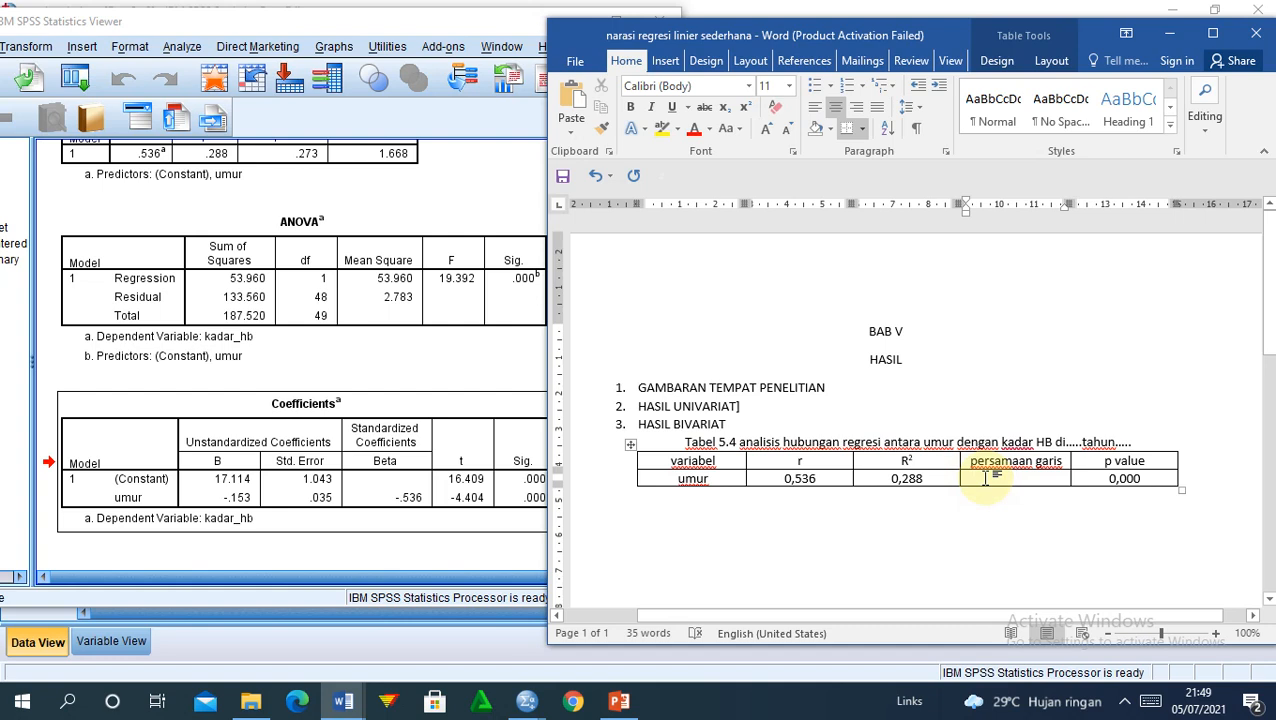
Step: Enter the equation 'kadar hb= 17,114 + (-0,153) * umur', then delete the '+ (' before -0,153
click(985, 478)
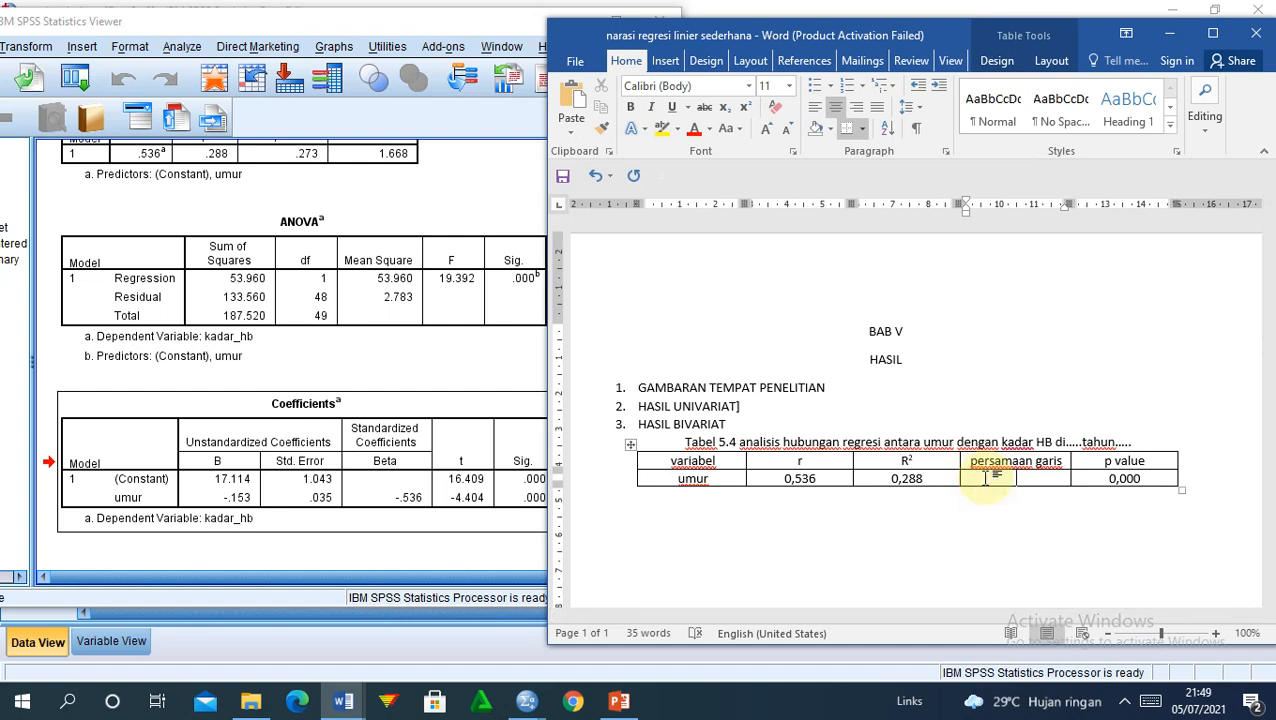
text(kadar h)
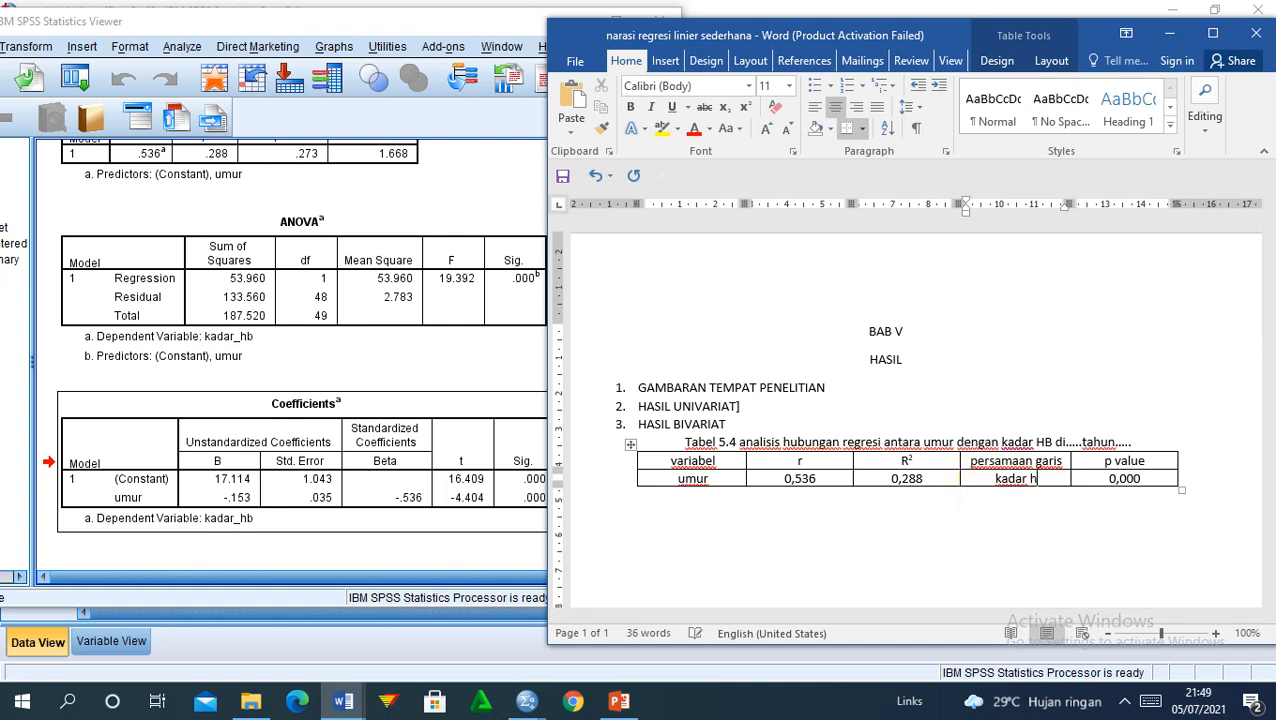
text(b=)
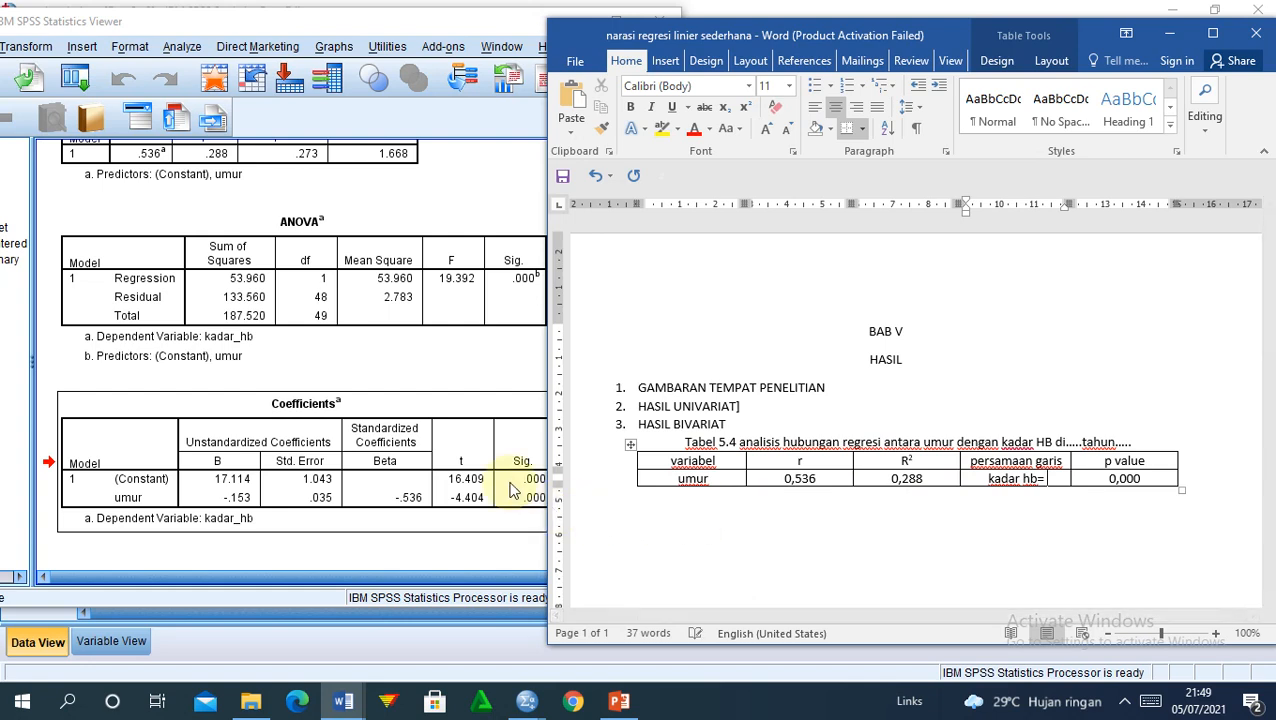
click(409, 368)
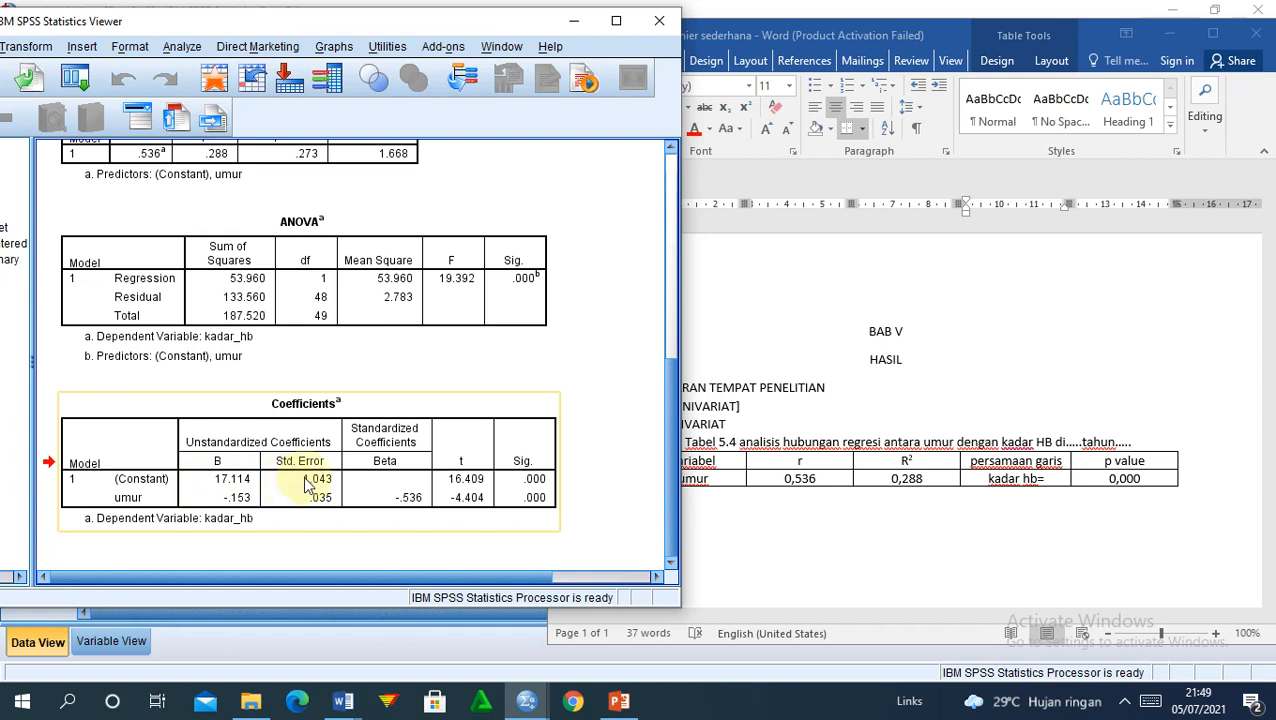
click(1025, 484)
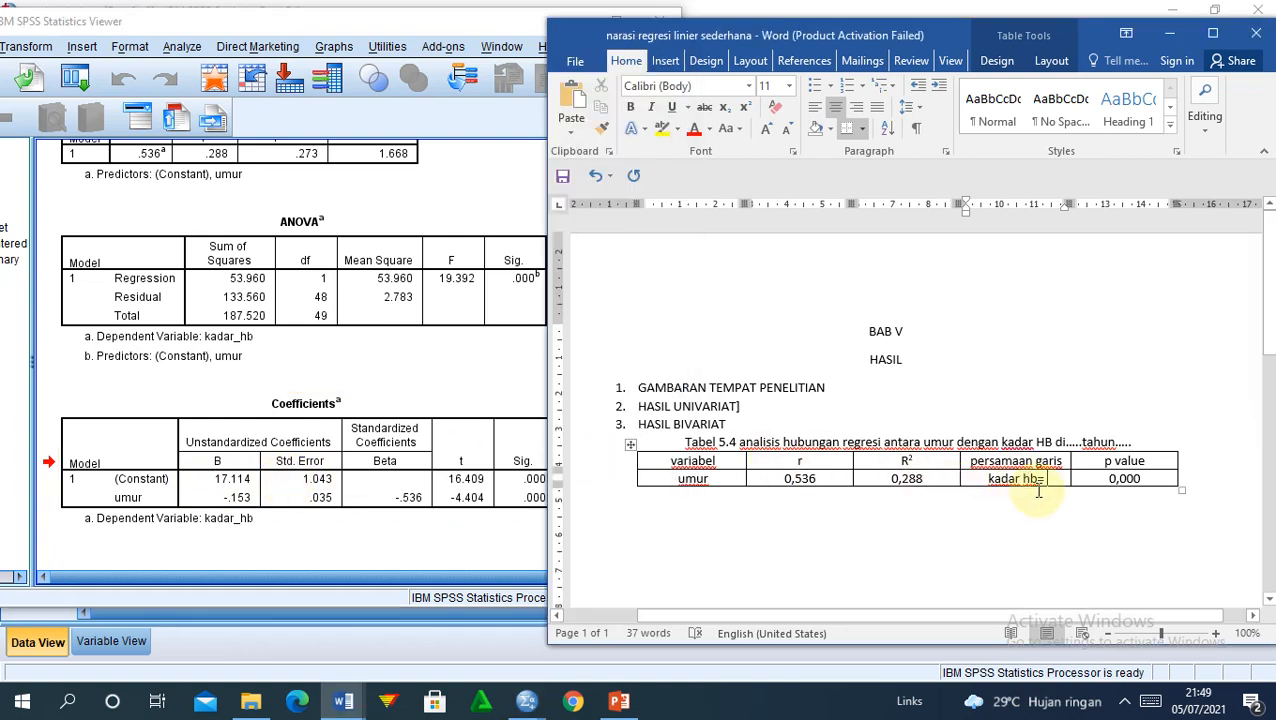
text(17)
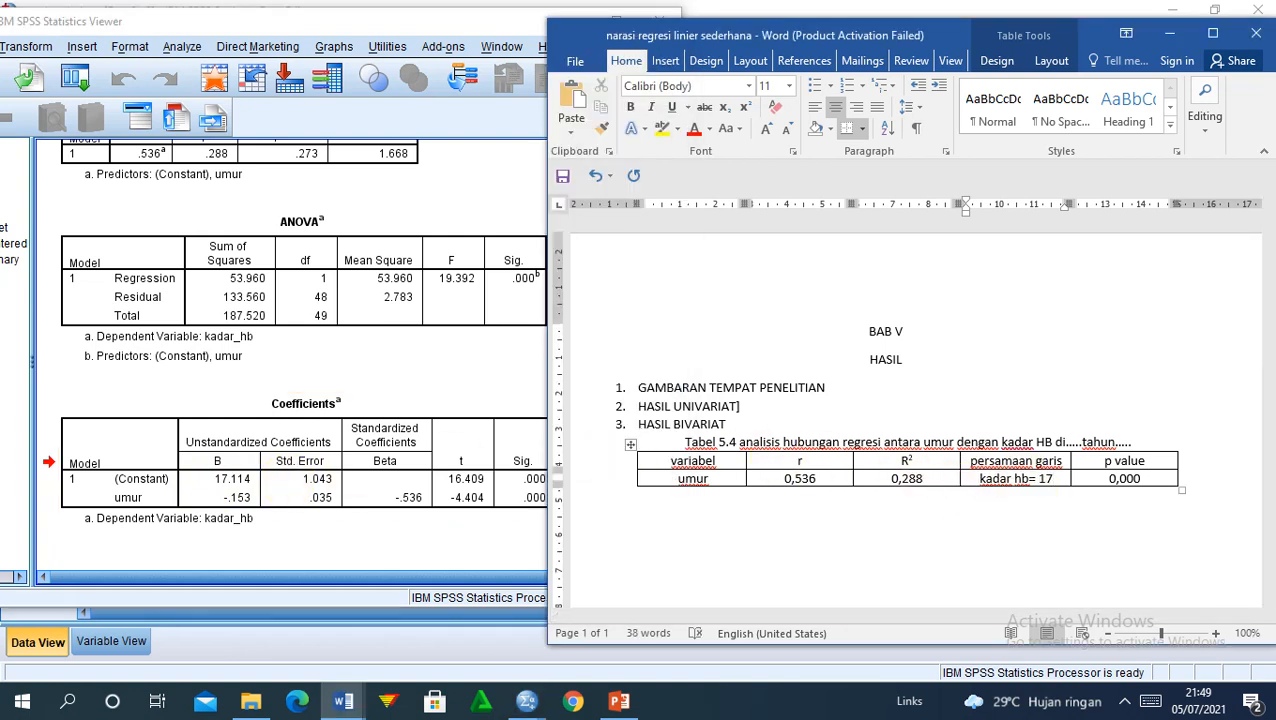
text(,114)
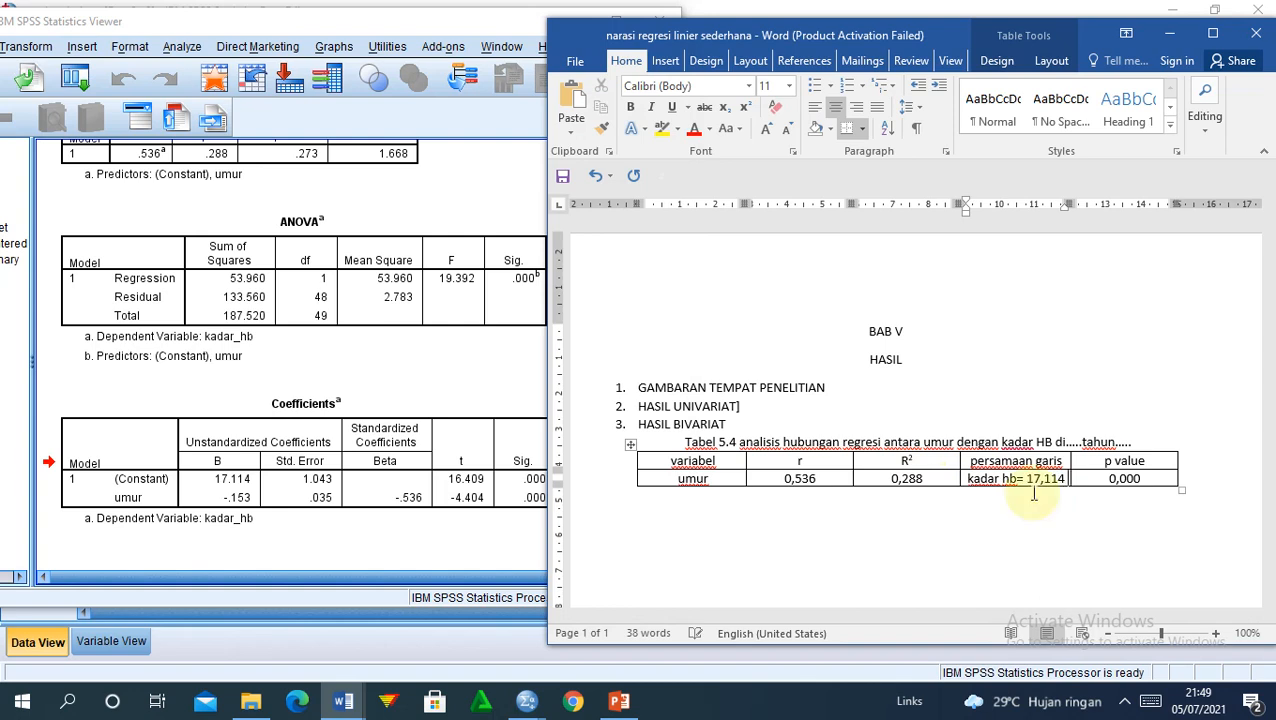
text( +)
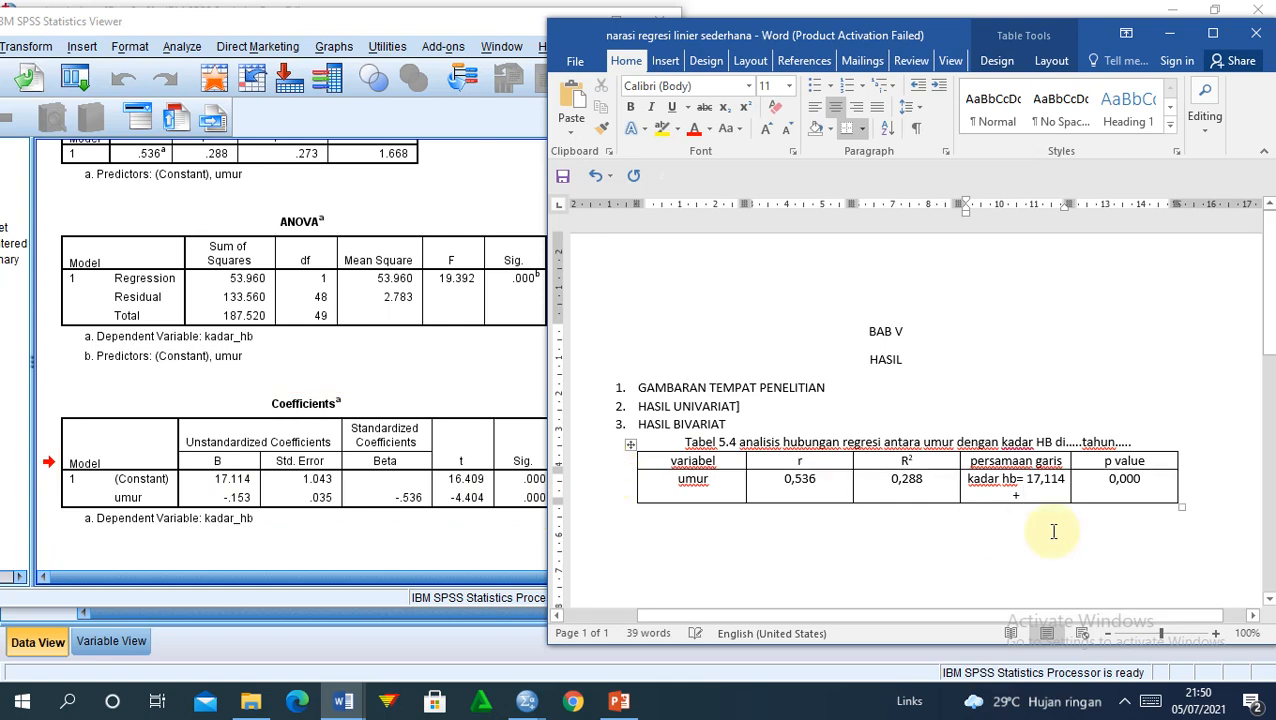
text(()
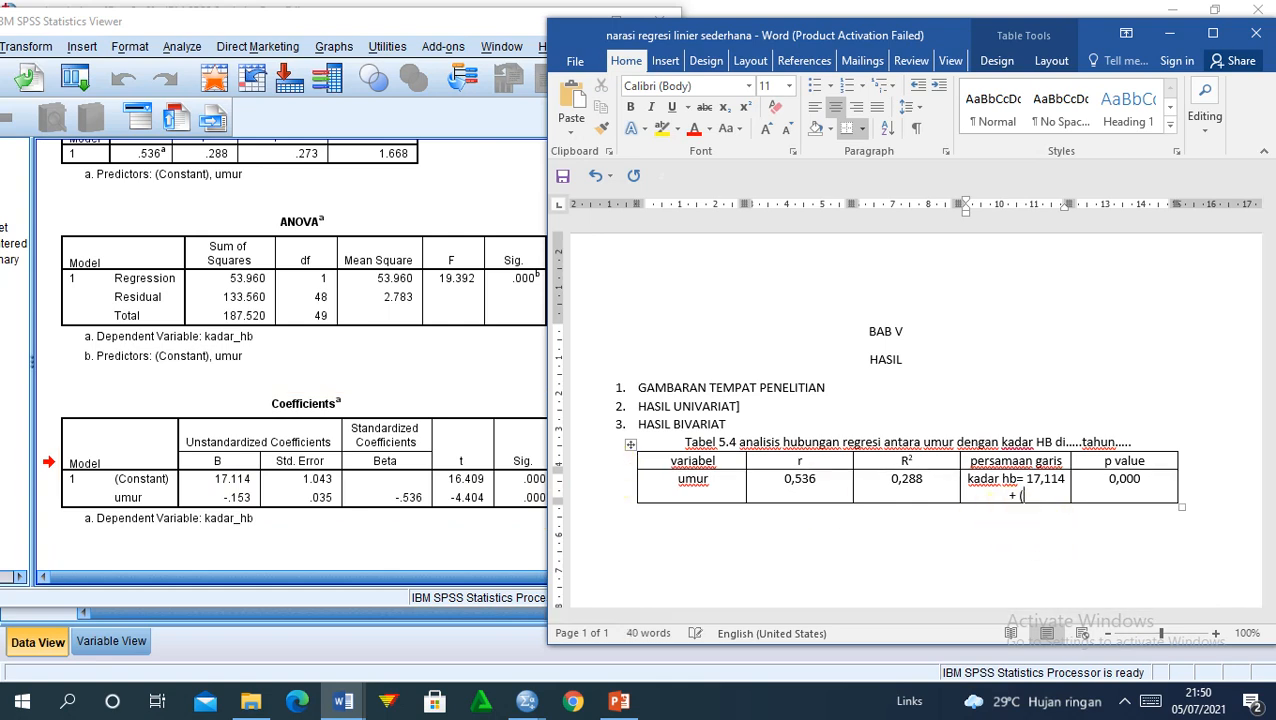
text(-0,153))
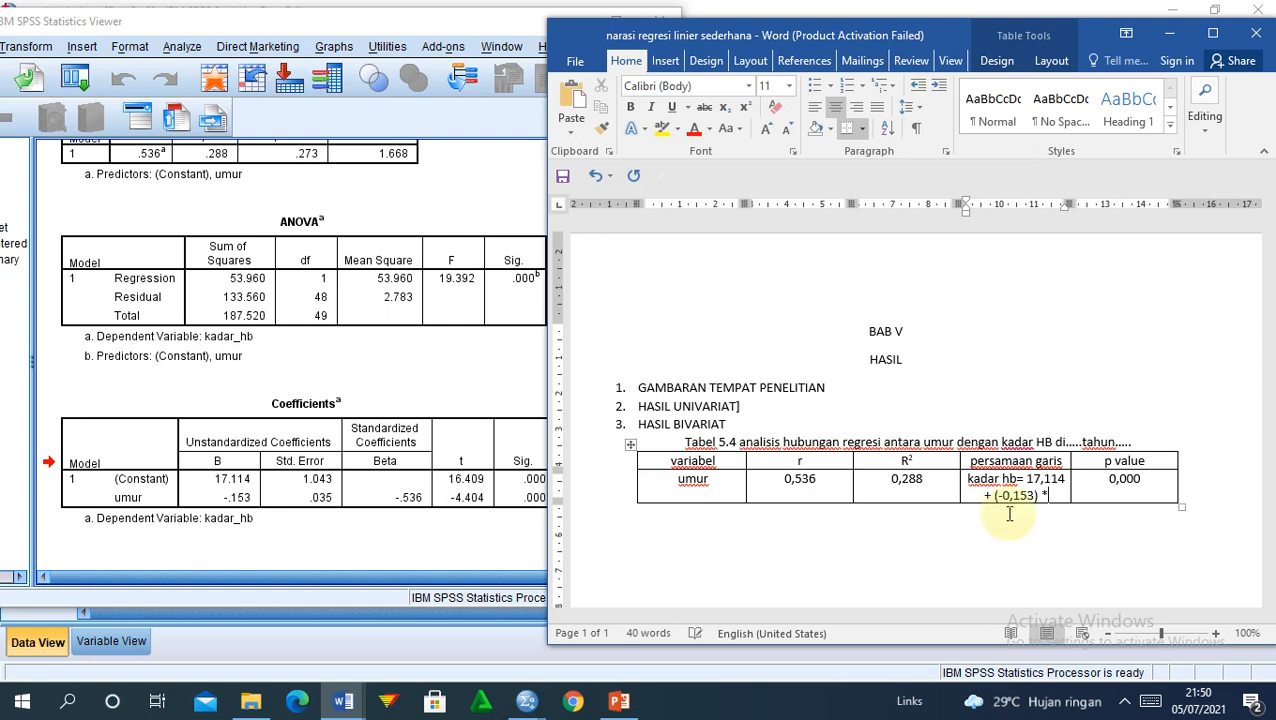
text(* umur)
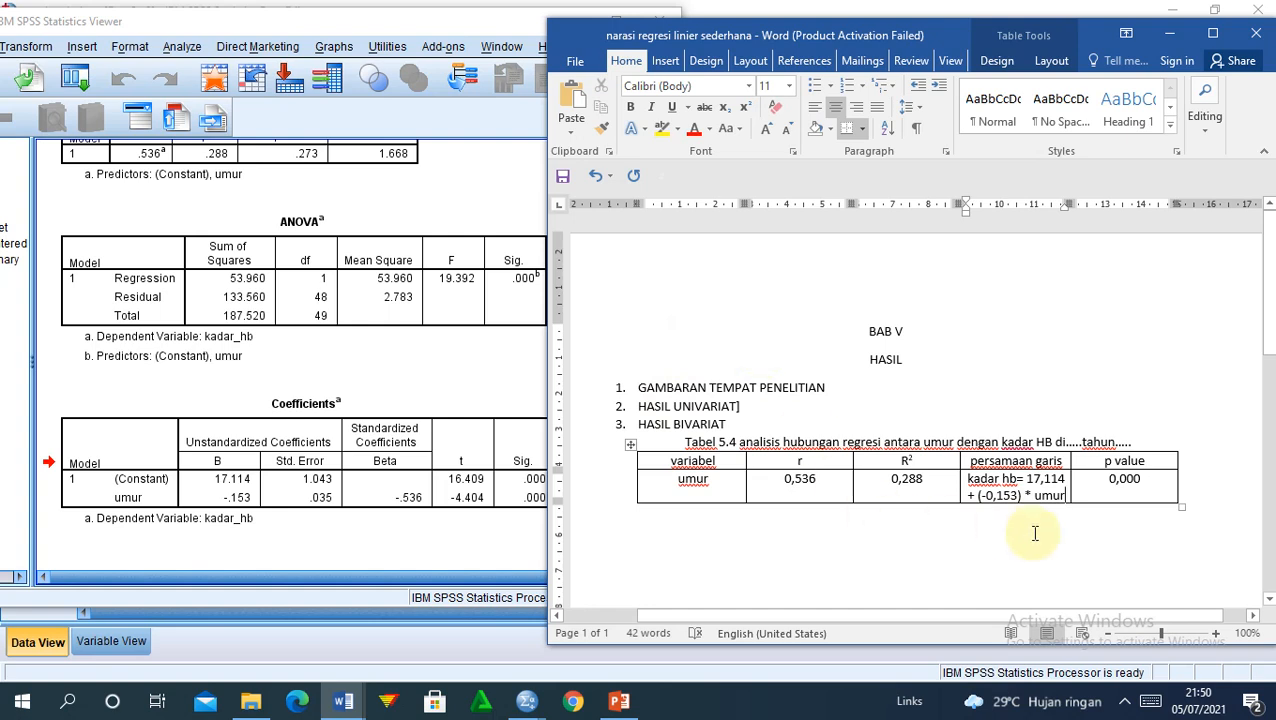
click(981, 495)
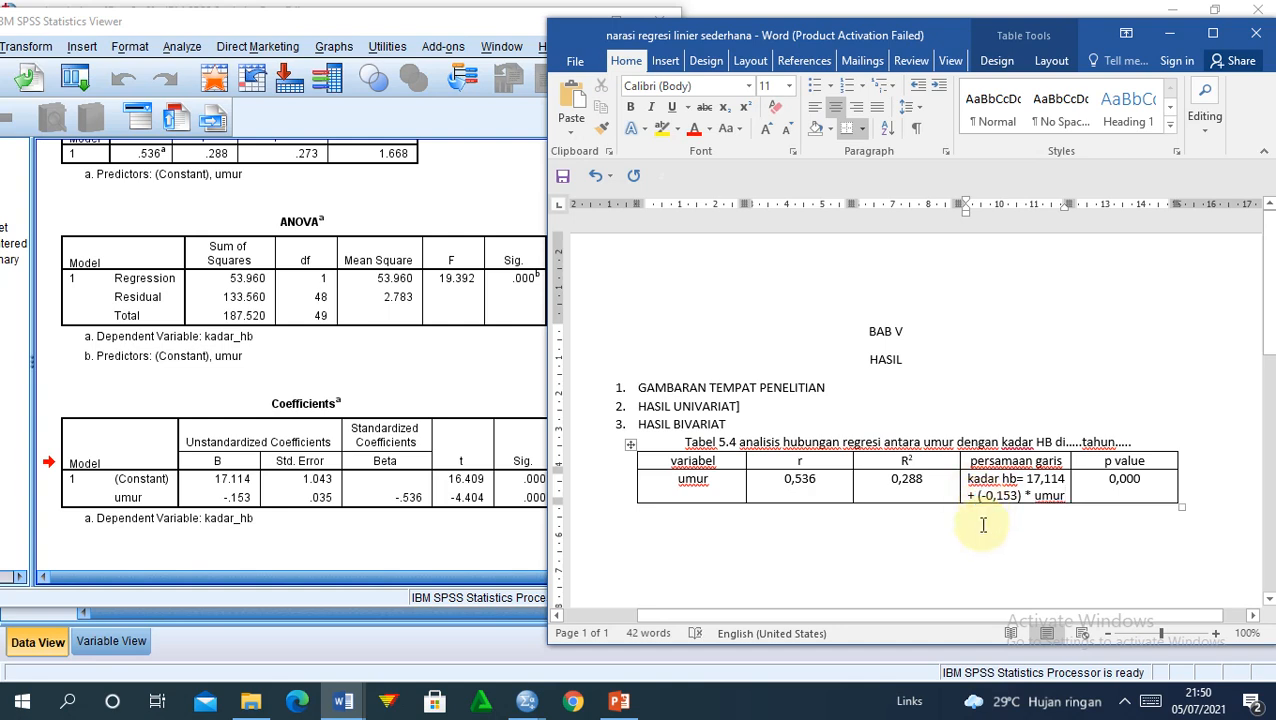
key(BackSpace)
key(BackSpace)
key(BackSpace)
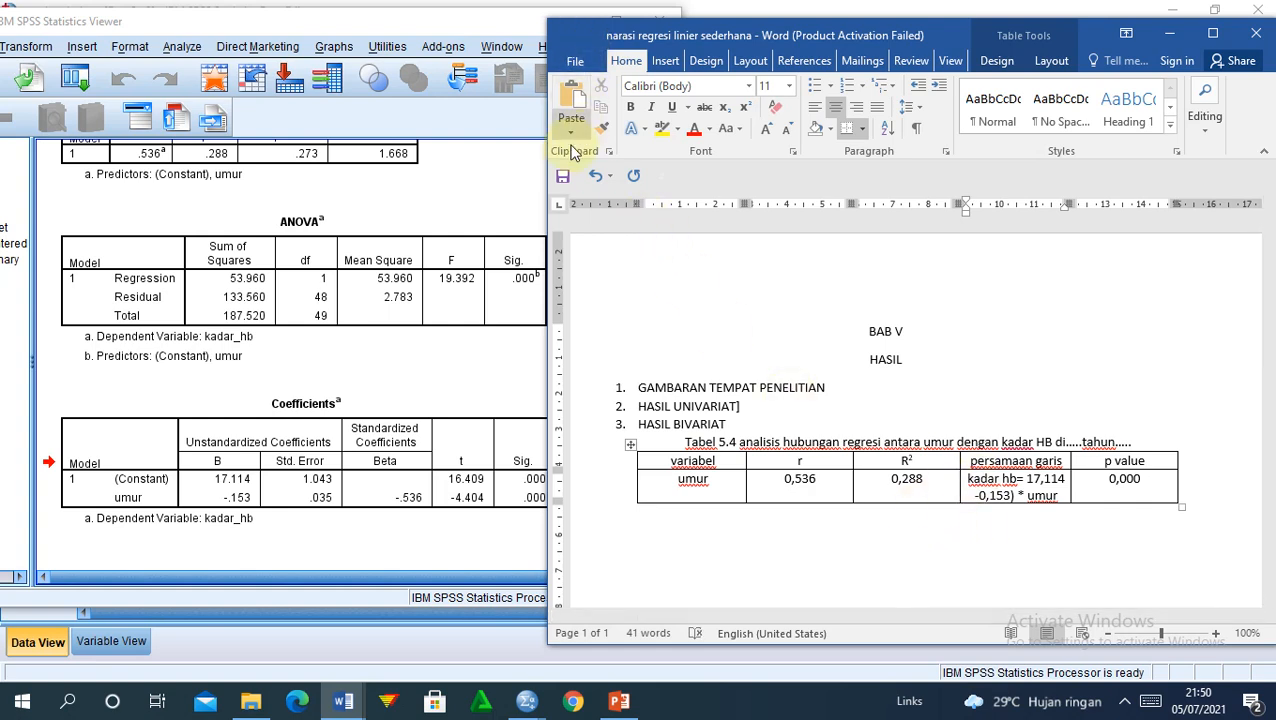
Step: Start a new left-aligned line directly below Tabel 5.4
click(687, 533)
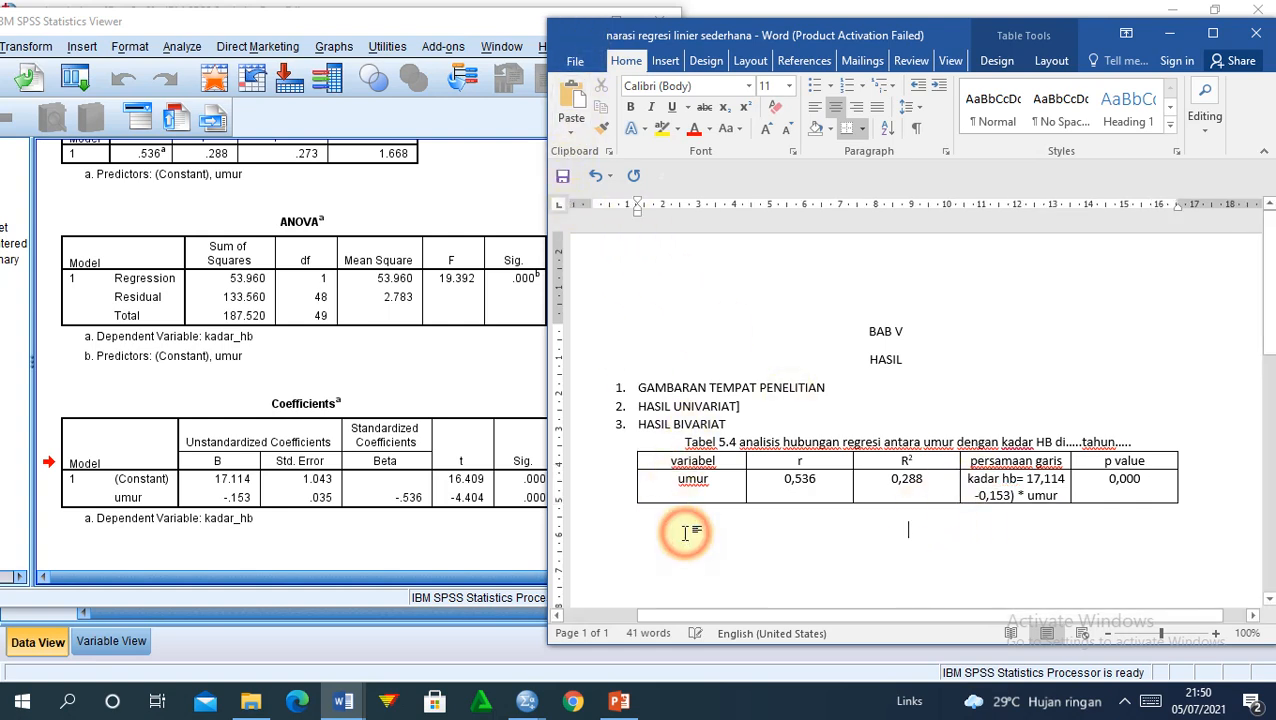
key(Return)
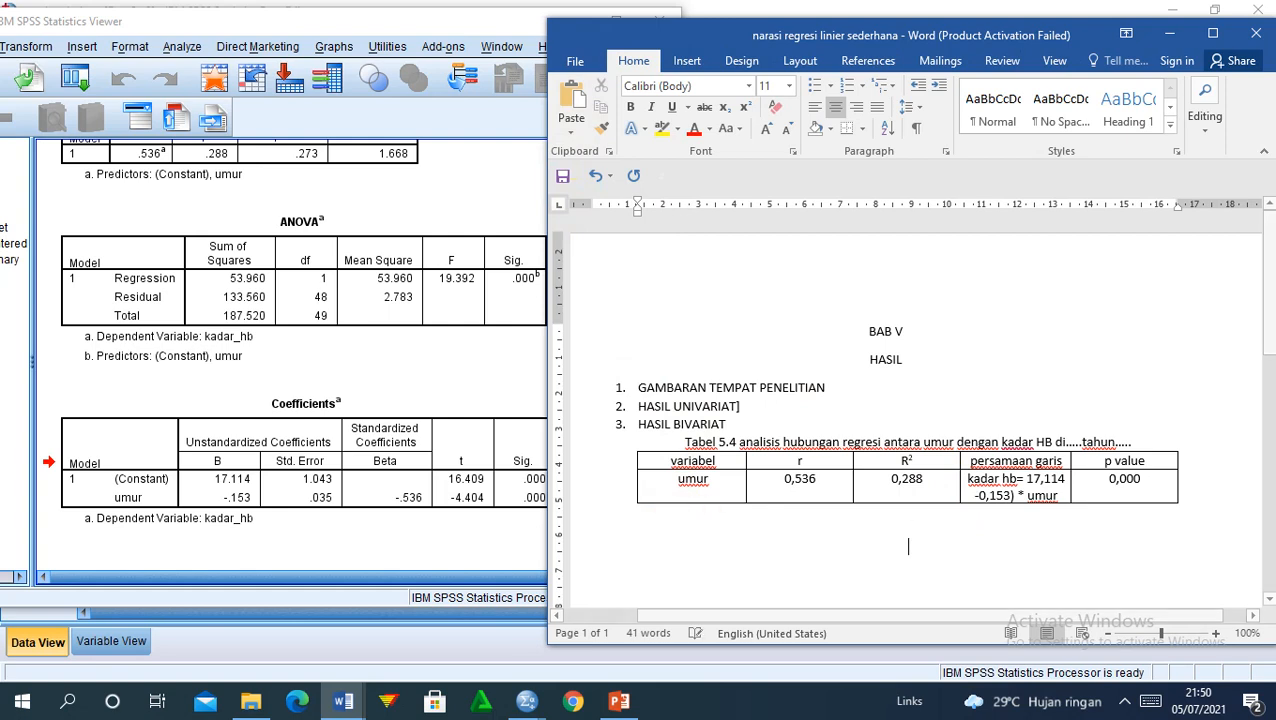
key(BackSpace)
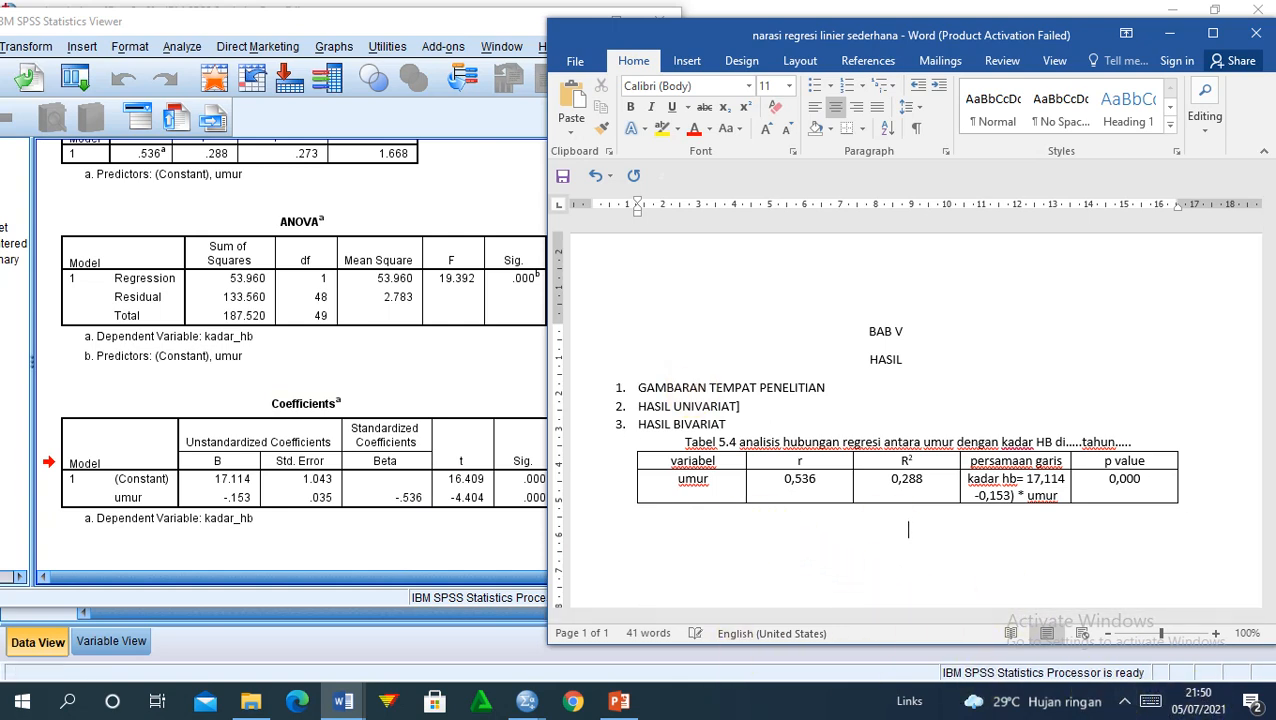
key(ctrl+l)
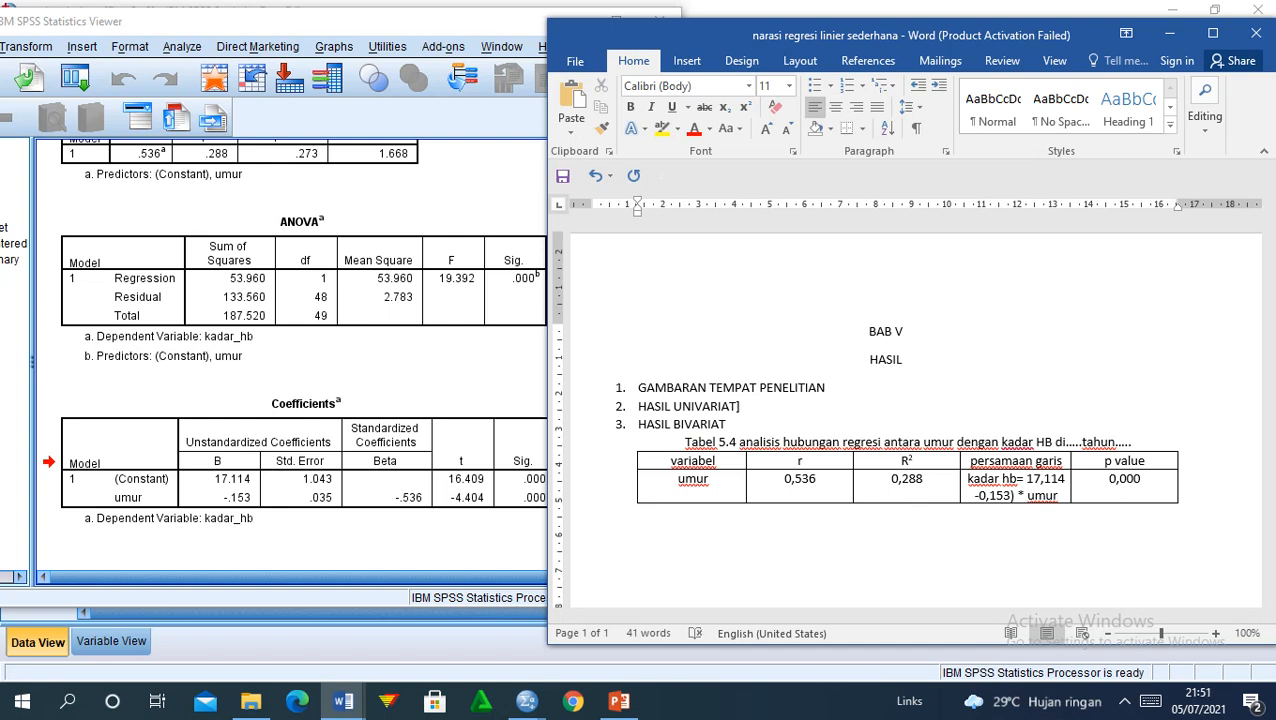
Step: Type 'Tabel 5.4 menunjukkan umur dengan kadar hb memiliki hubungan kuat (0,536)'
text(tabel 5.4 menur)
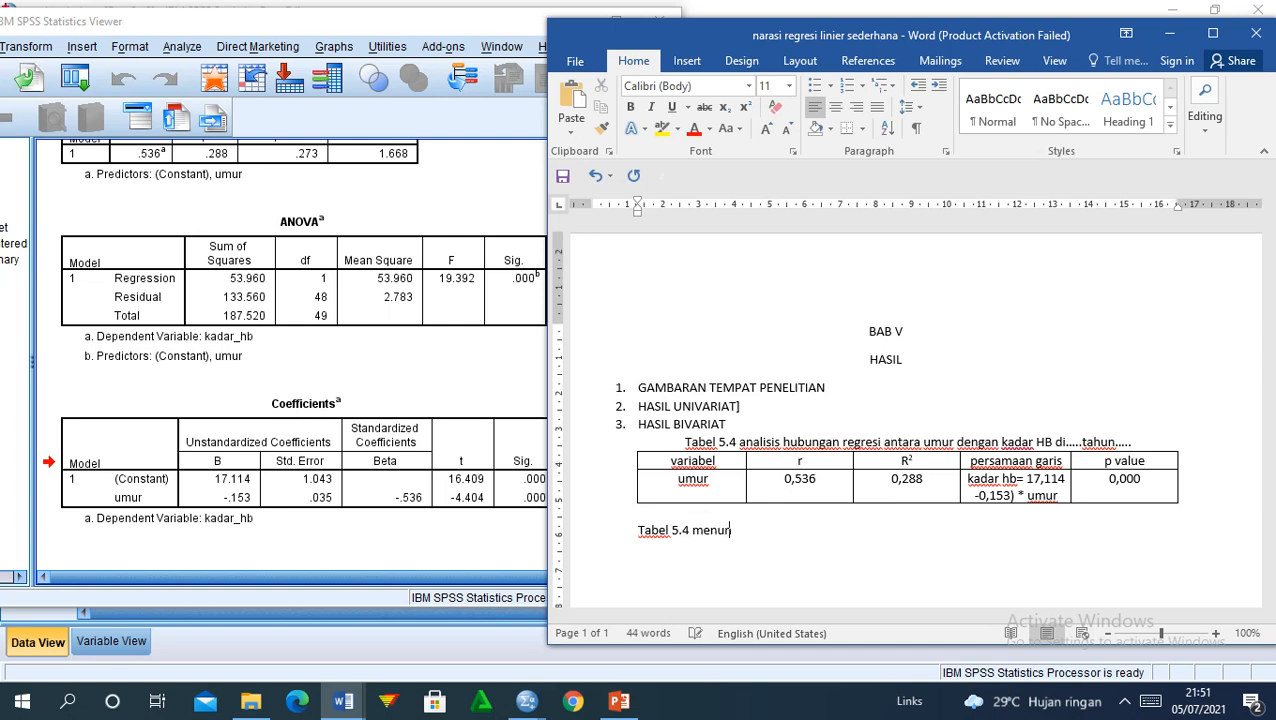
key(BackSpace)
text(njukkan umur )
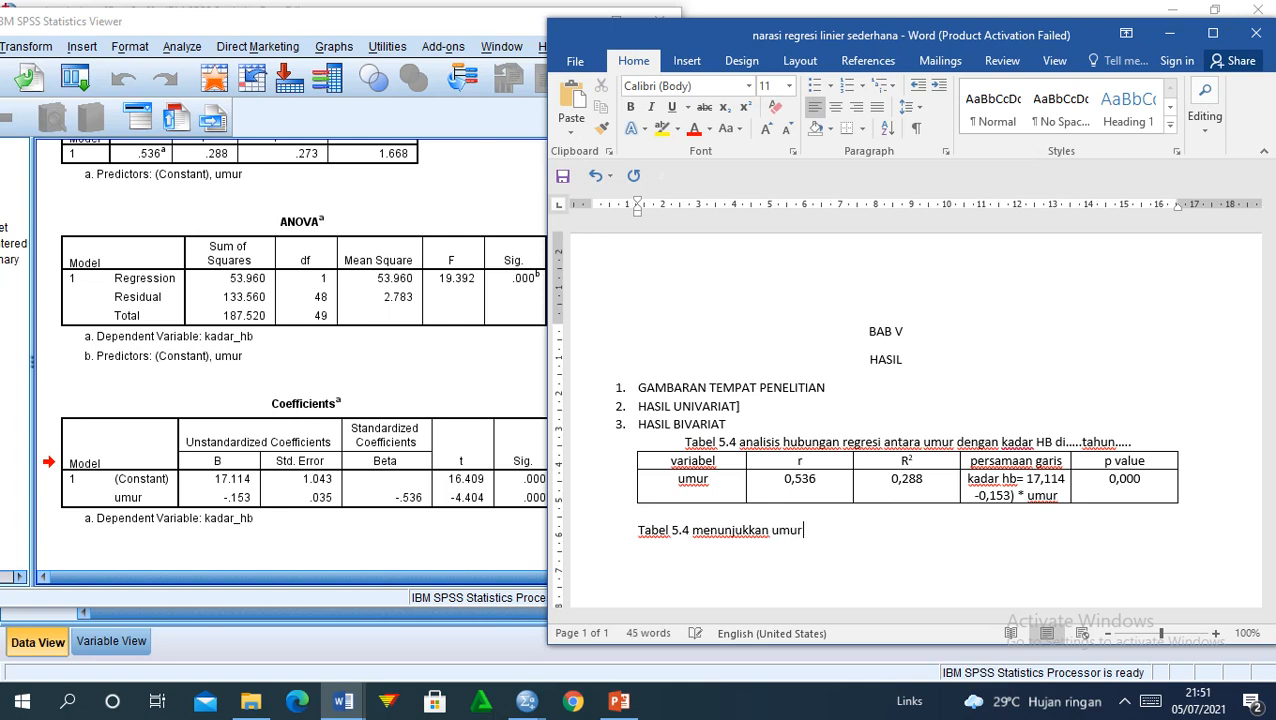
text(dengan kadar )
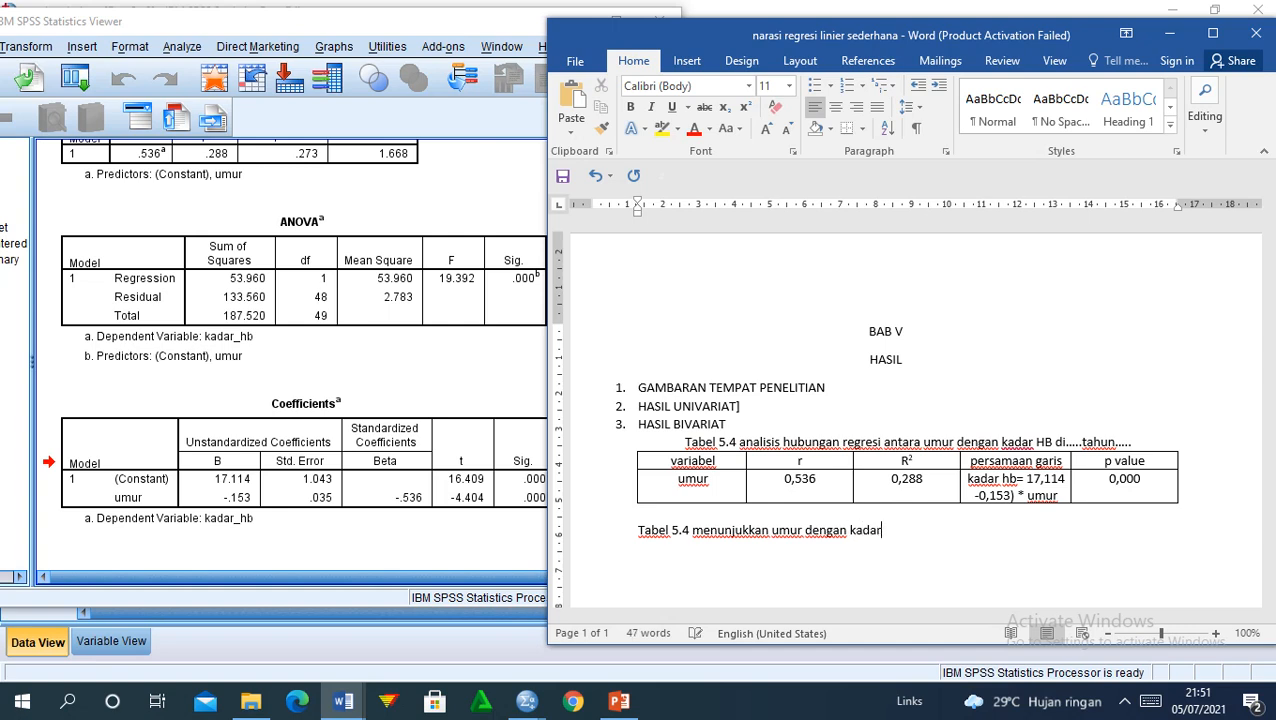
text(hb menu)
text(n)
key(BackSpace)
key(BackSpace)
key(BackSpace)
text(miliki )
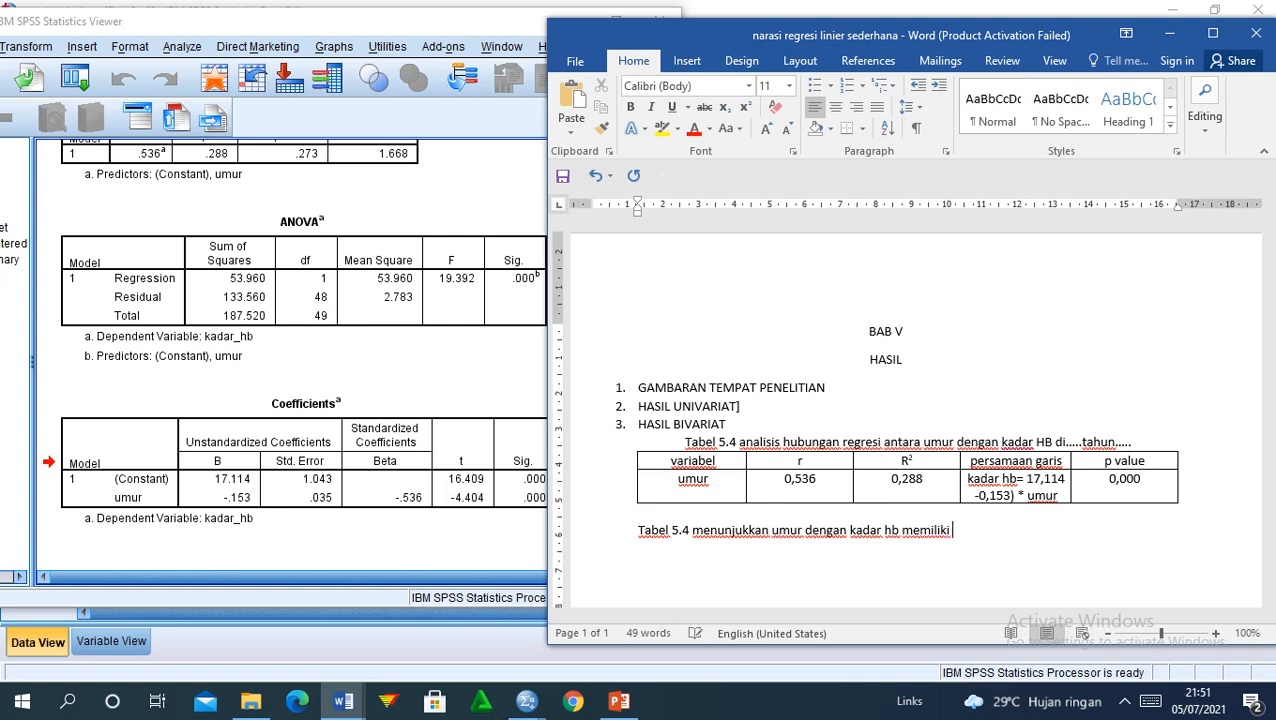
text(hubungan)
text(kuat)
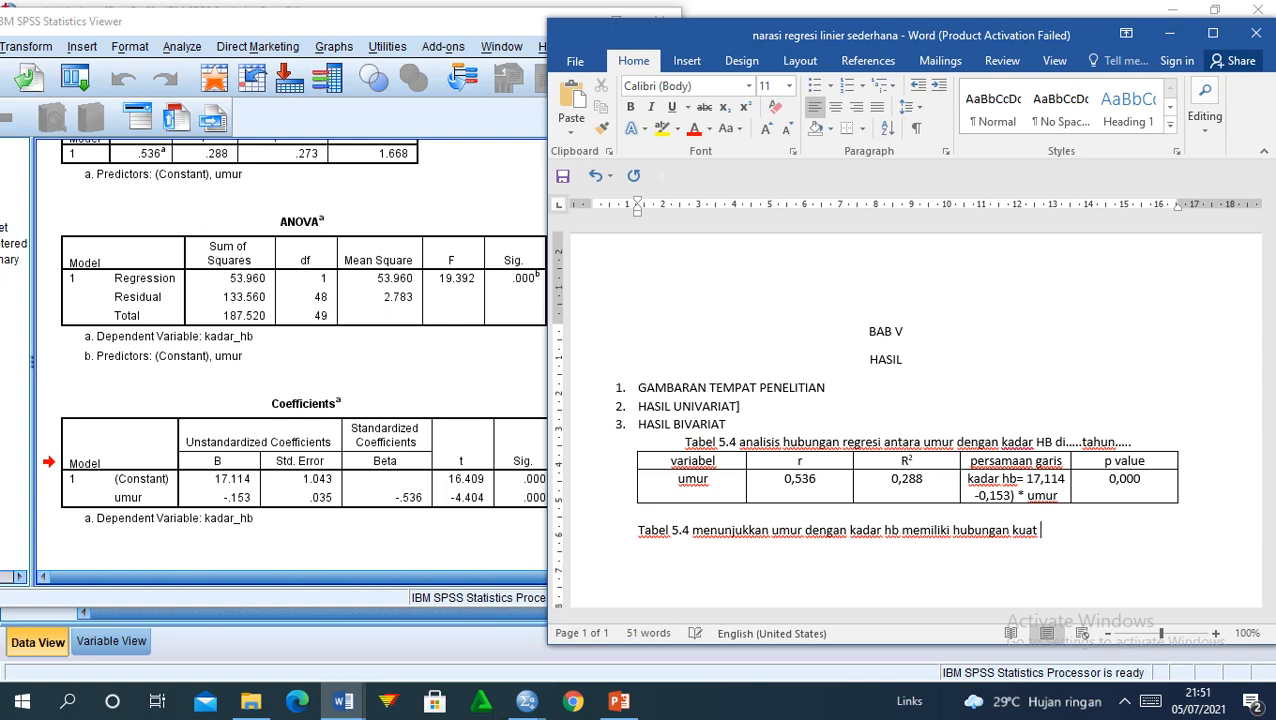
text( (0,536))
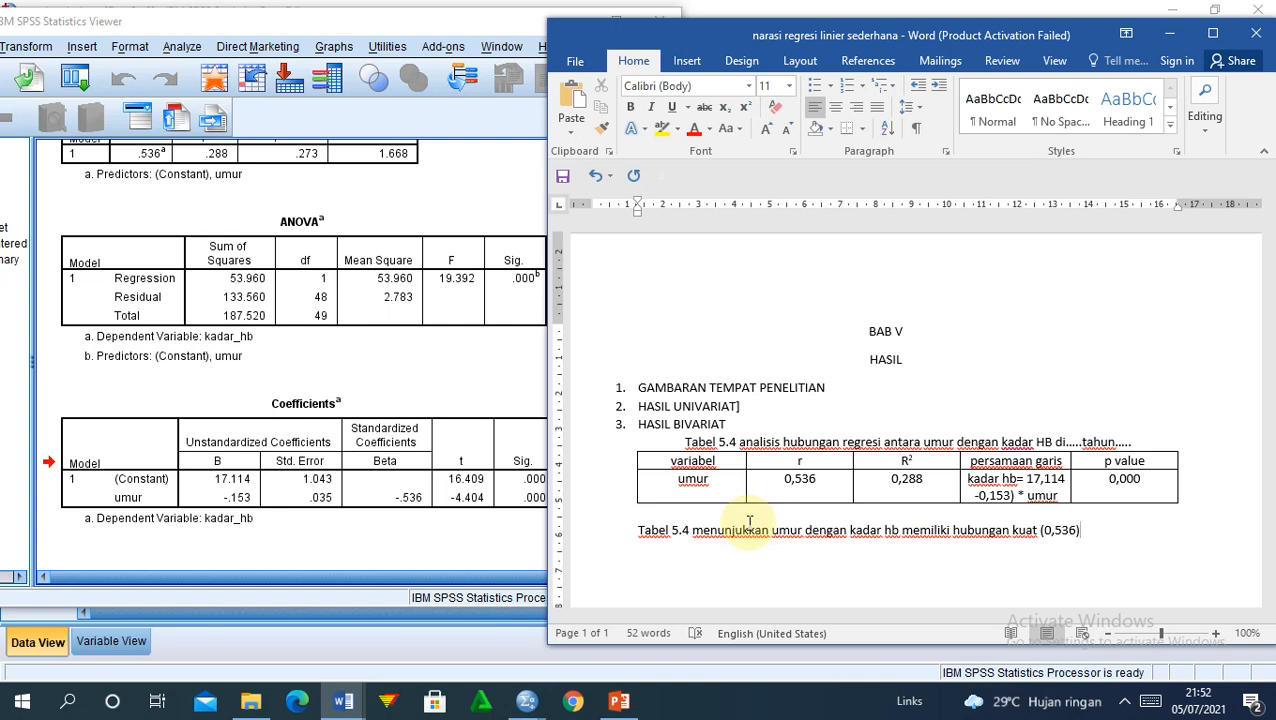
Step: Continue with 'dan berpola negatif artinya semakin bertambah umur maka semakin berkurang kadar hb.'
text(dan be)
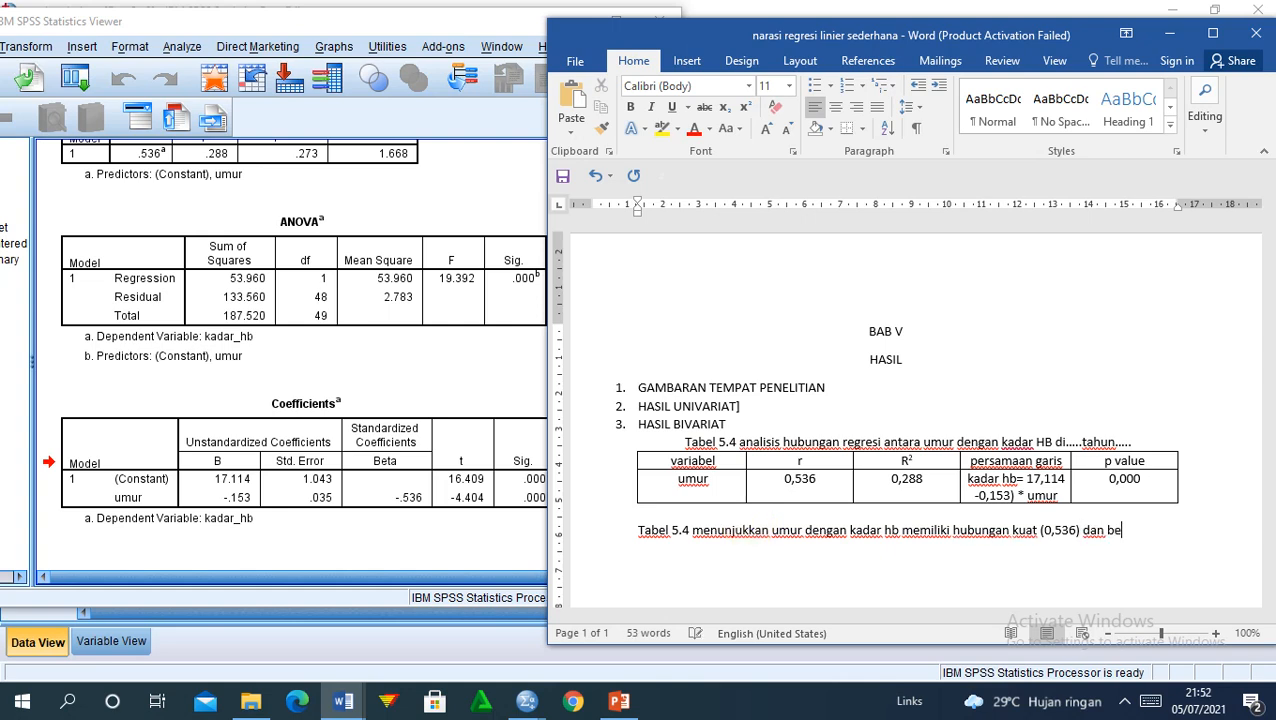
text(rpola negat)
text(if)
text( ar)
text(tinya sema)
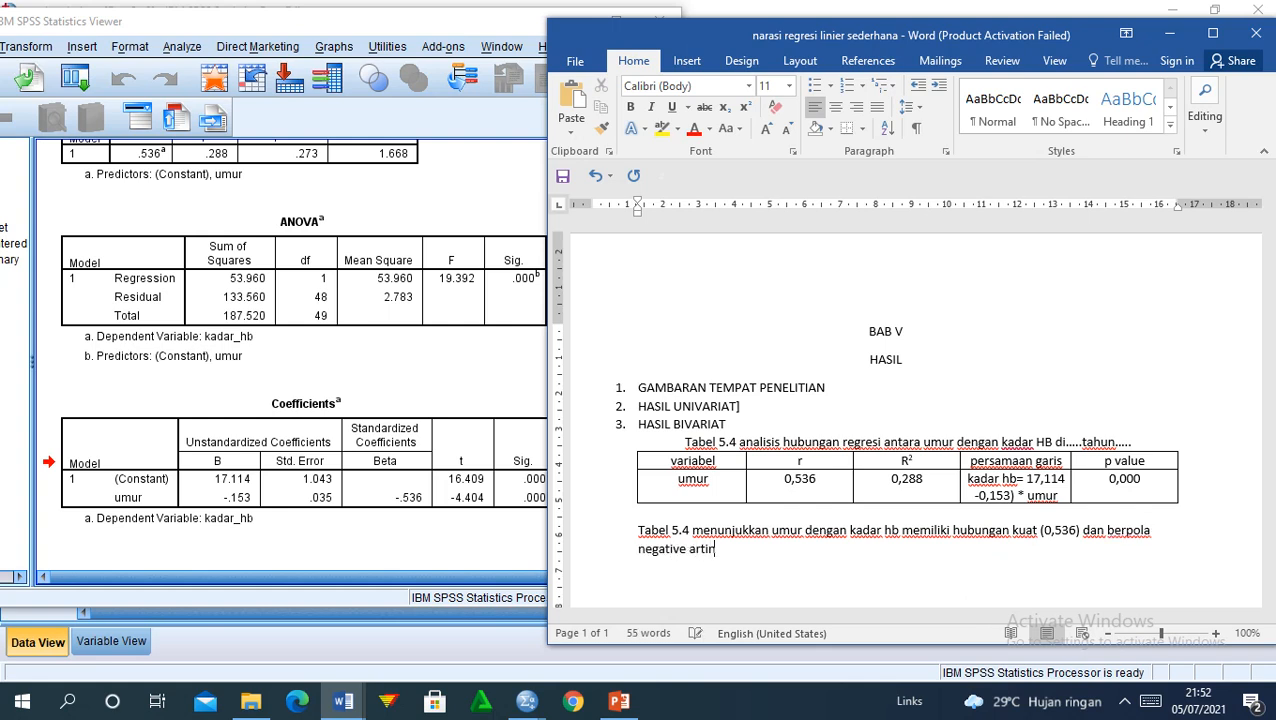
text(kin beratmabh)
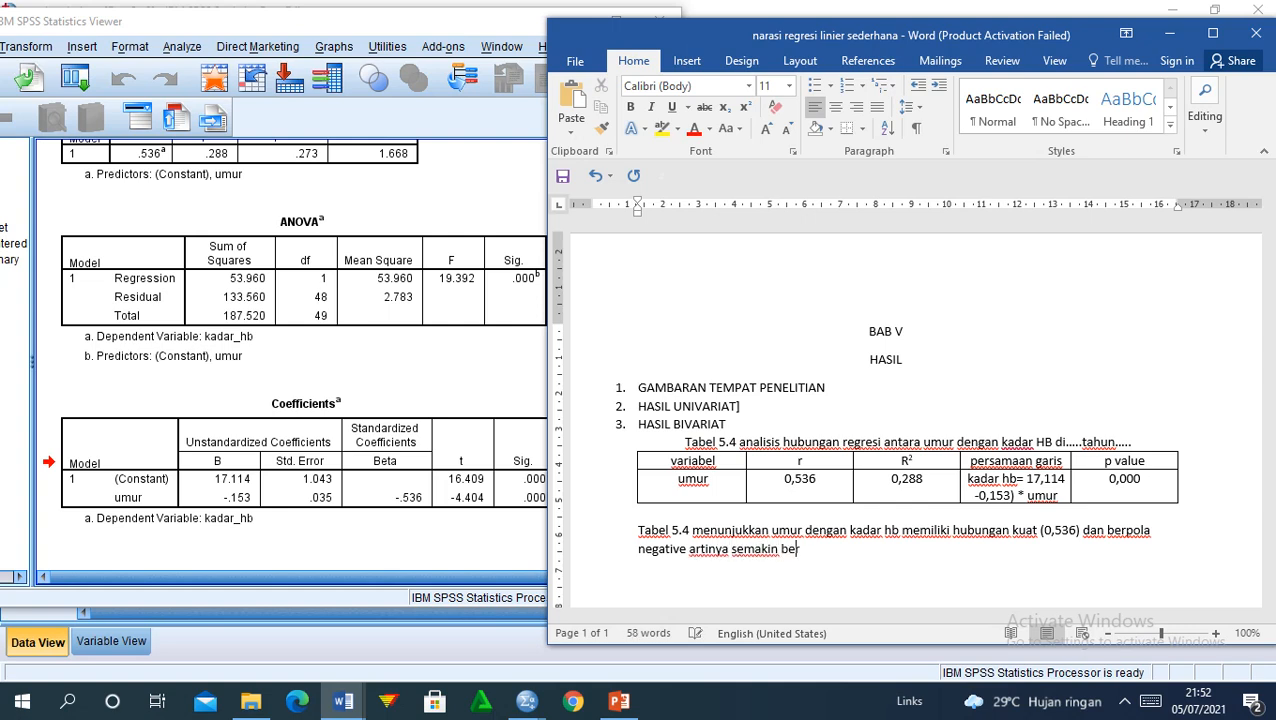
key(BackSpace)
key(BackSpace)
key(BackSpace)
key(BackSpace)
text(ambah)
key(BackSpace)
key(BackSpace)
key(BackSpace)
key(BackSpace)
key(BackSpace)
key(BackSpace)
key(BackSpace)
key(BackSpace)
text(rtambah)
text(umur)
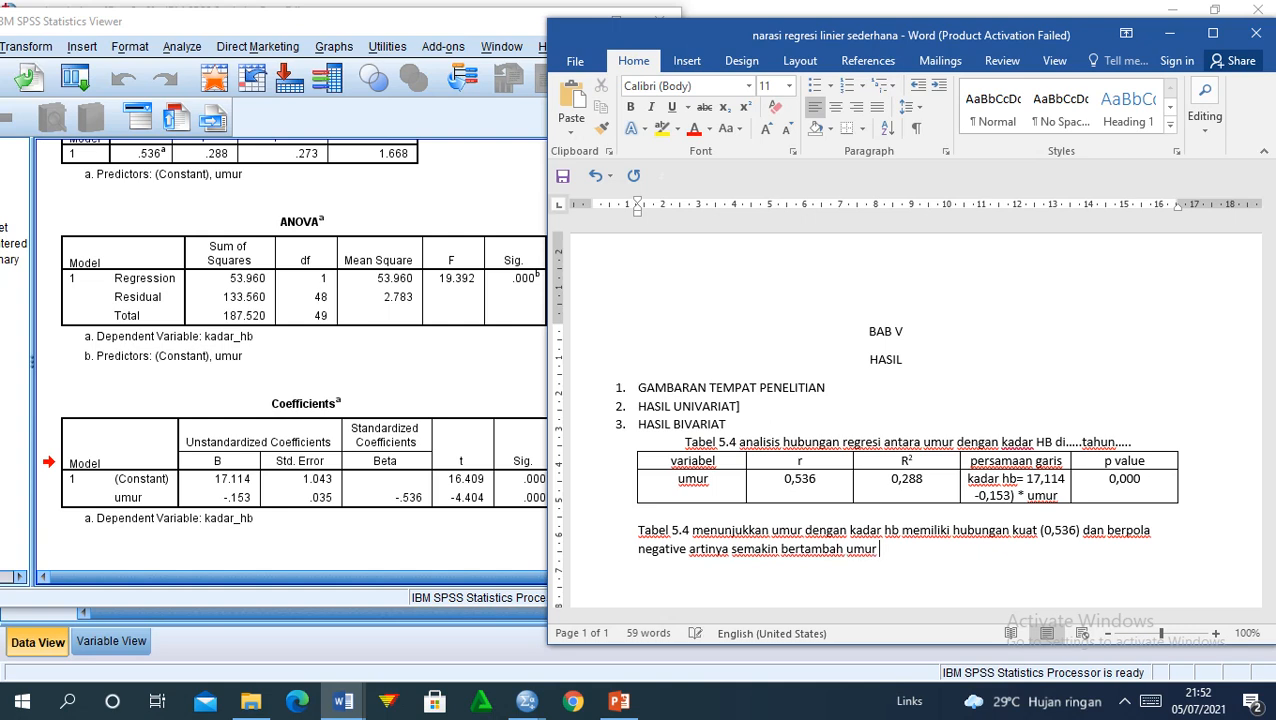
text( maka semakin berkurang)
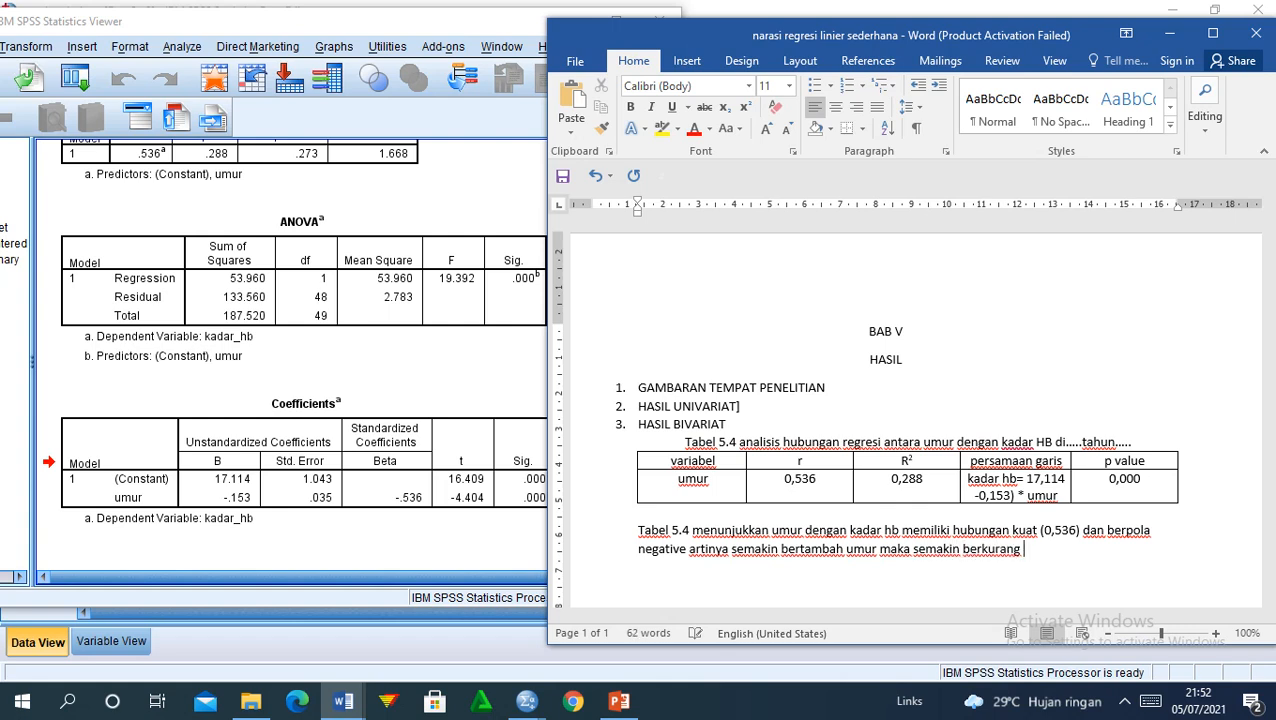
text( kadar hb)
text(.)
Step: Add that the 0,288 determination coefficient means the regression explains 28,8% of kadar hb variation
text(il)
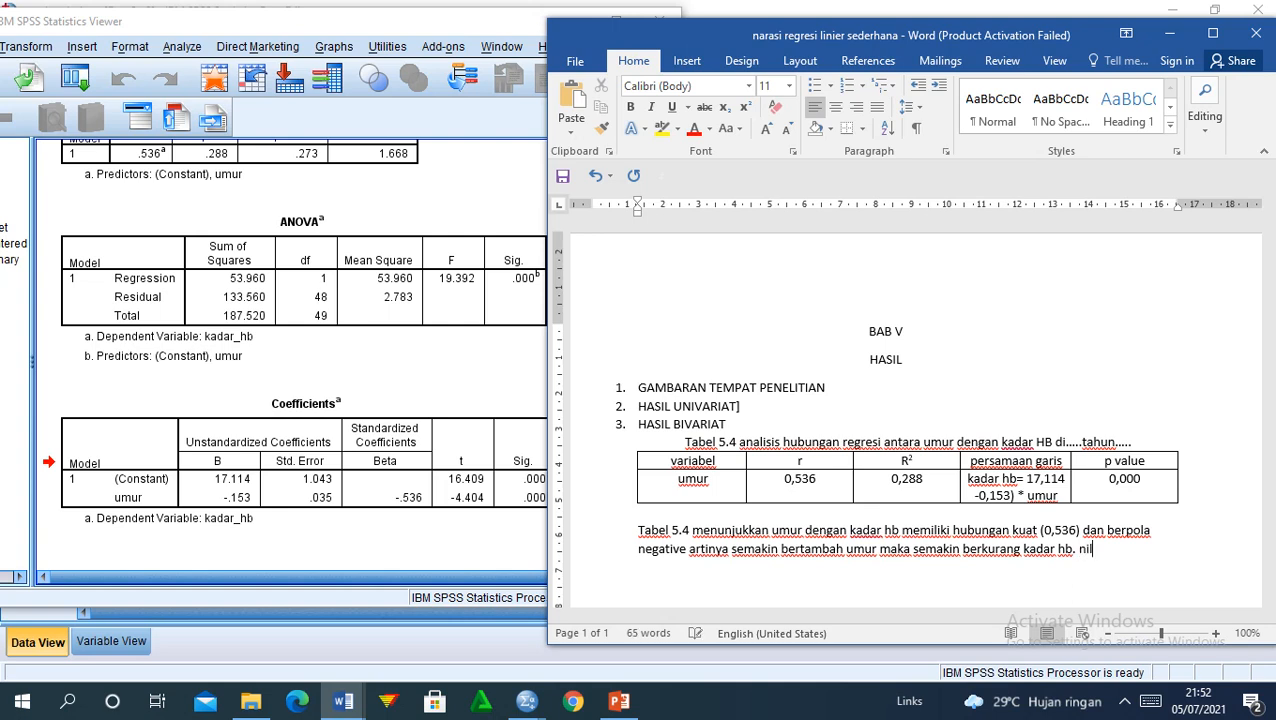
text(ai koeefisien )
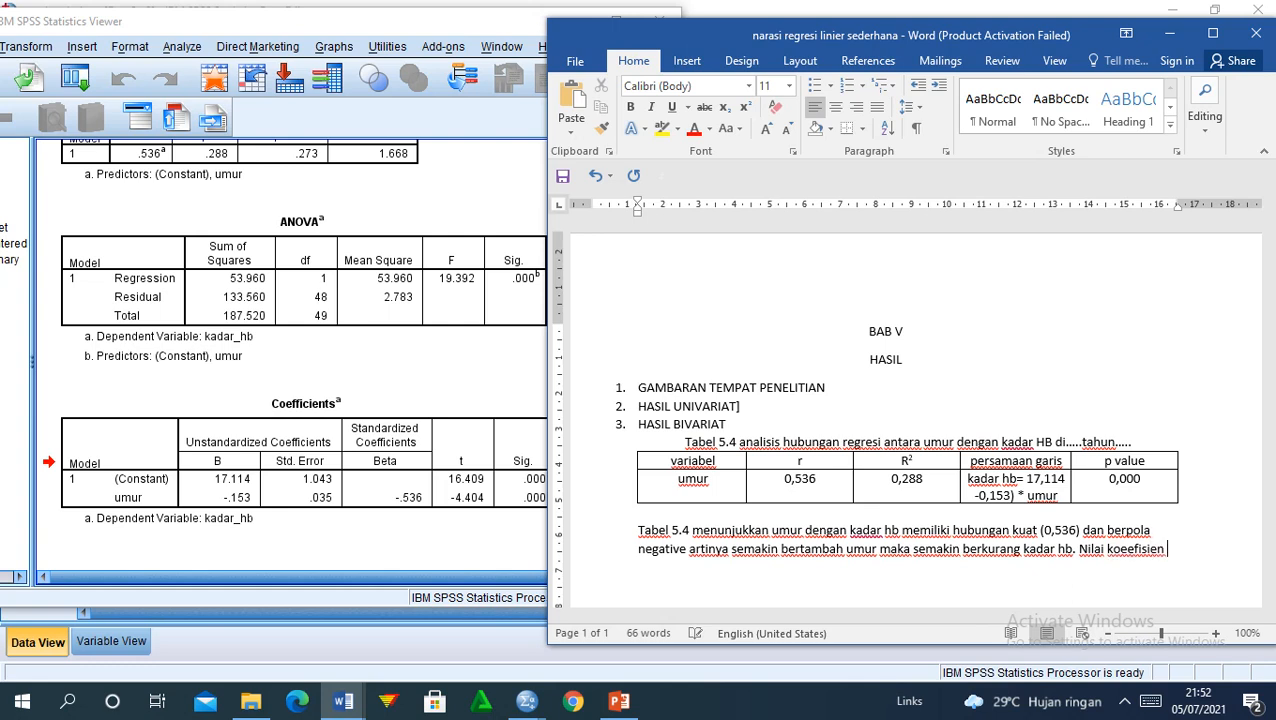
text(dengan determi)
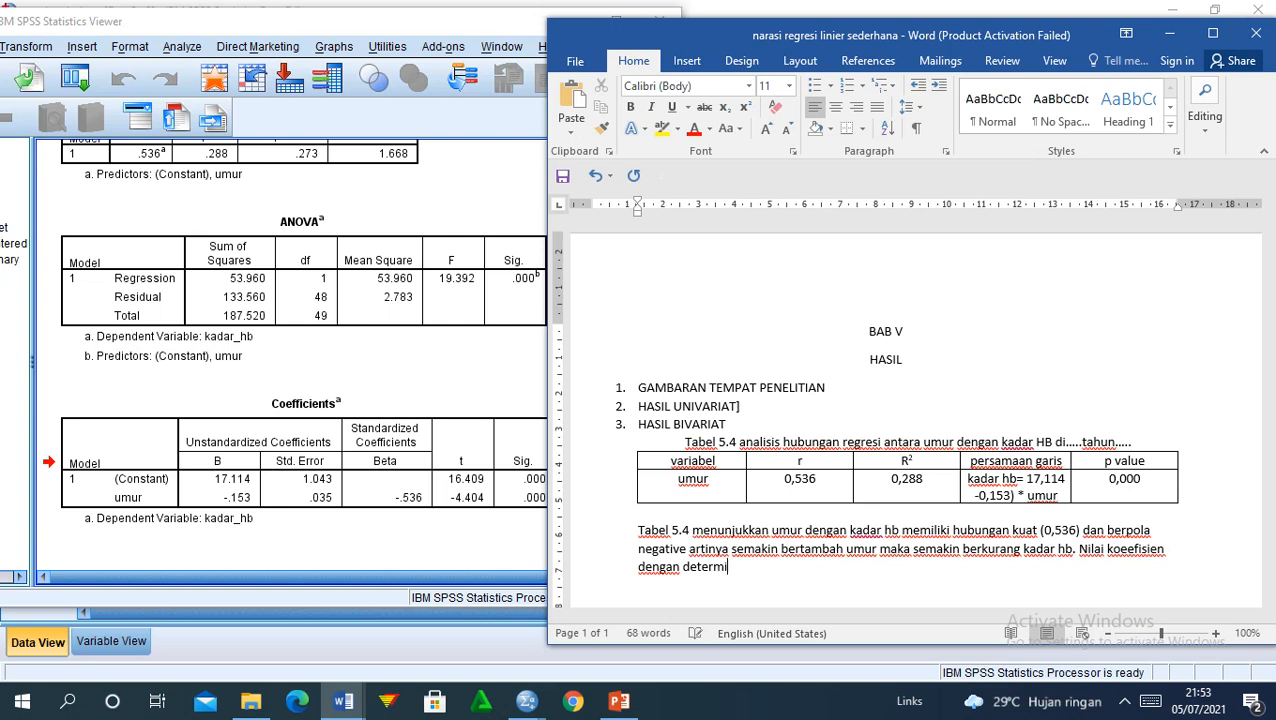
text(nasi 0,288)
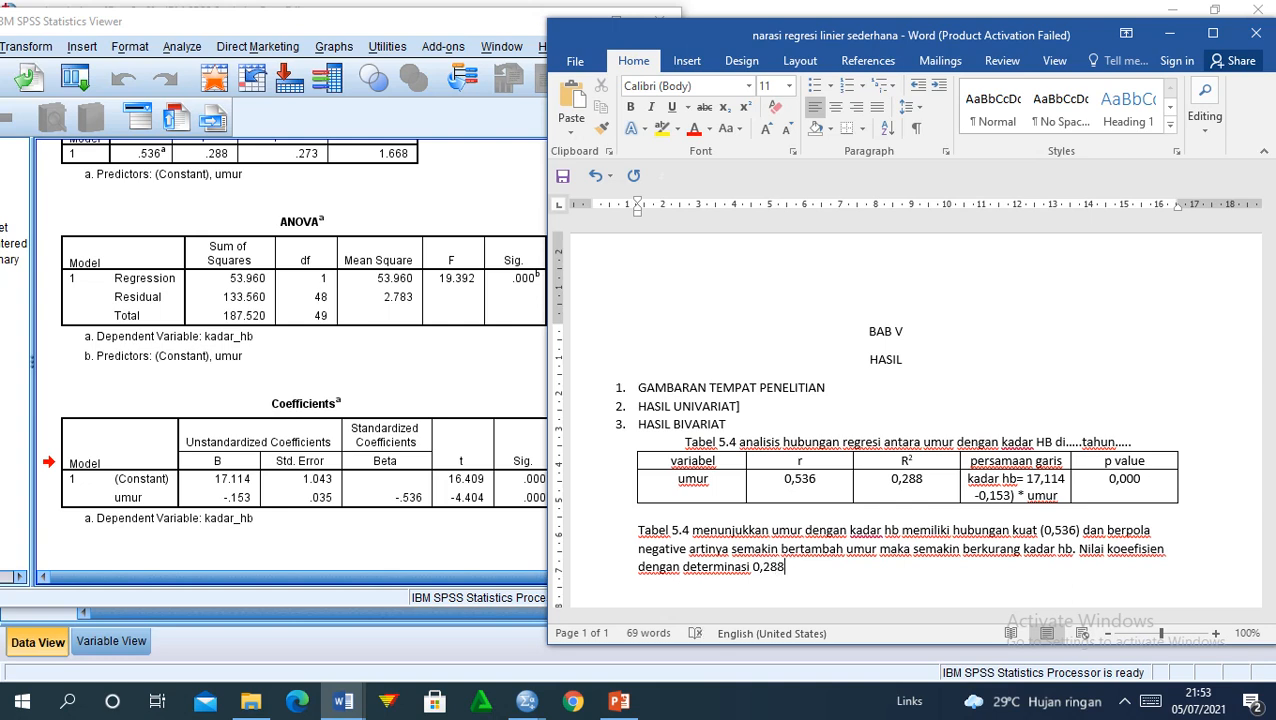
text( artinya, pers)
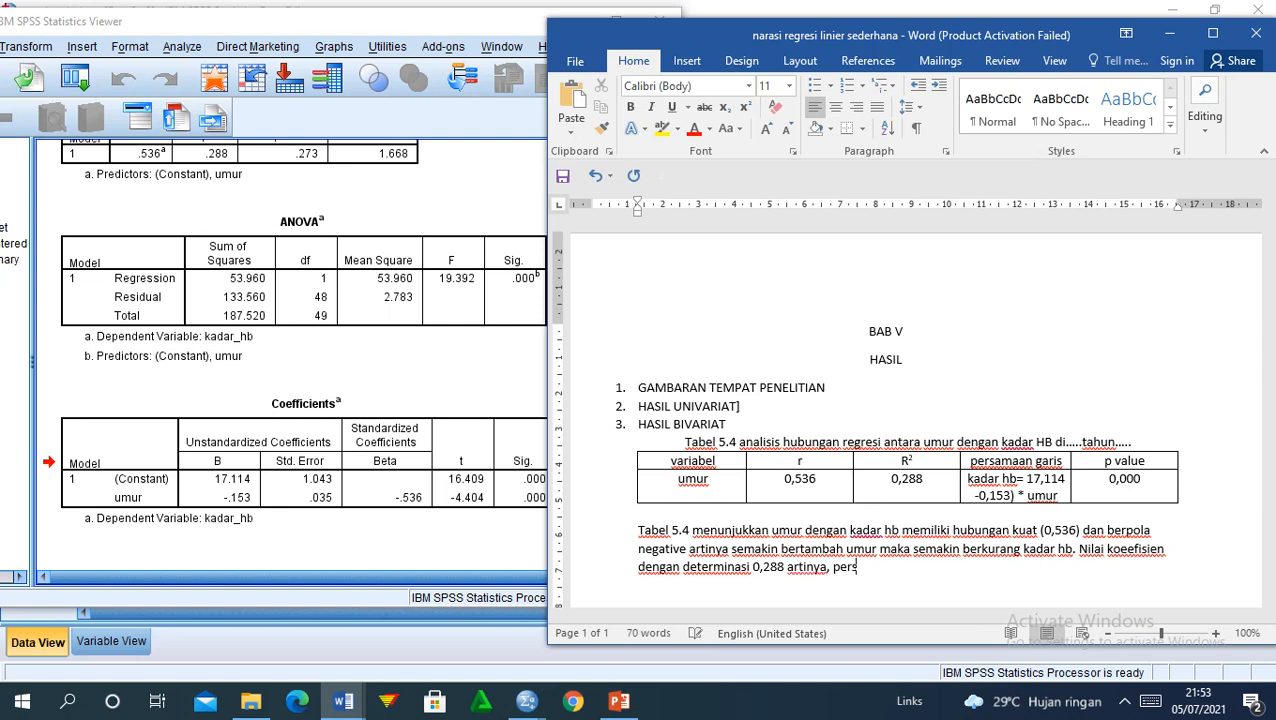
text(amaan garis)
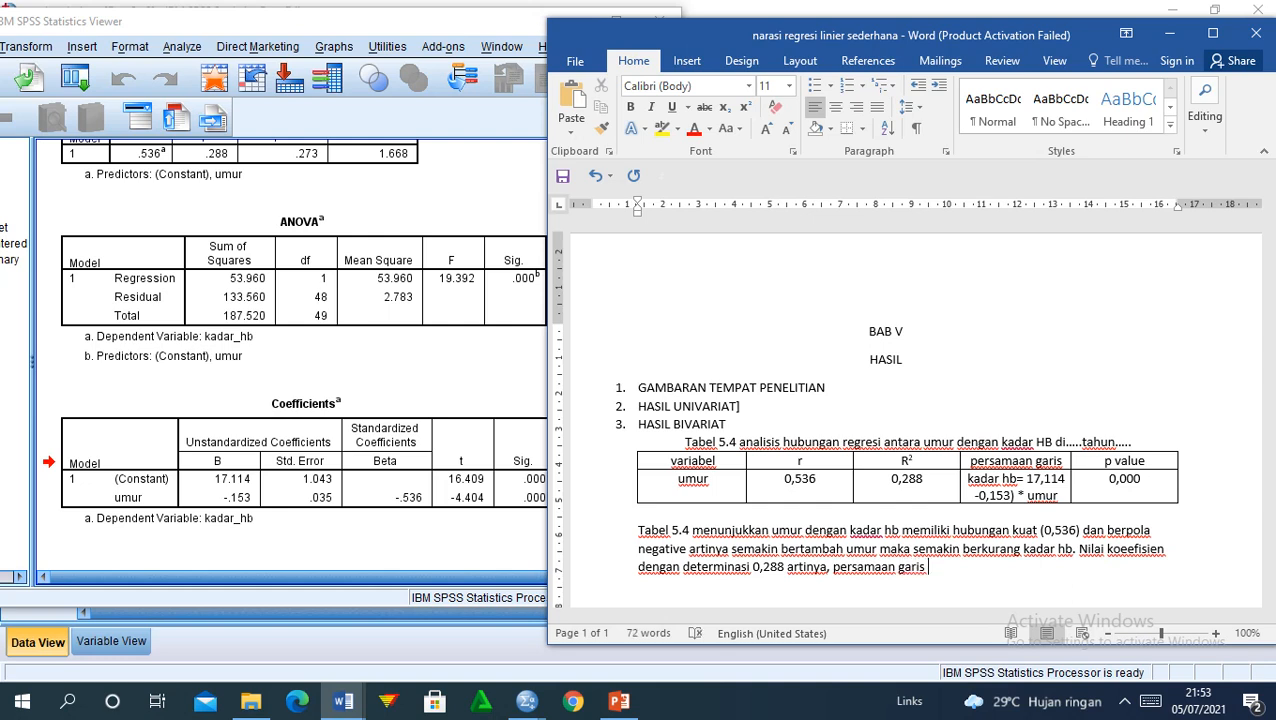
text(regresi yang ki)
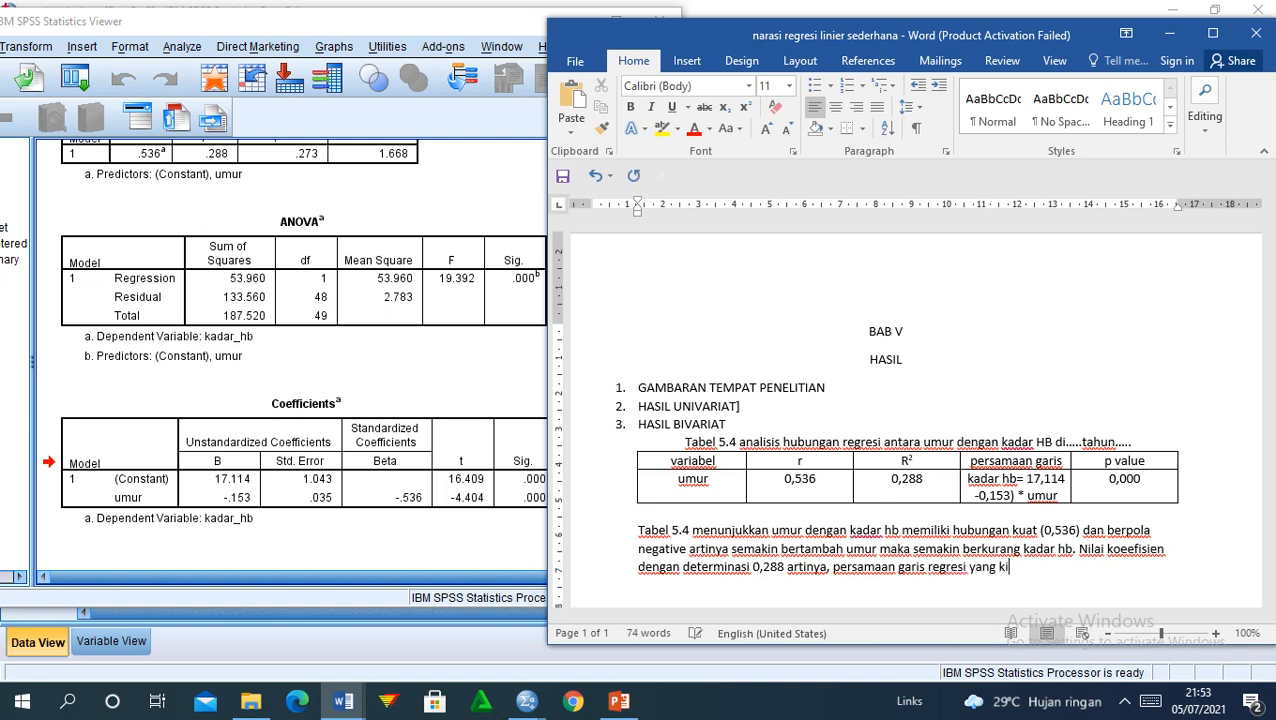
text(ta peroleh d)
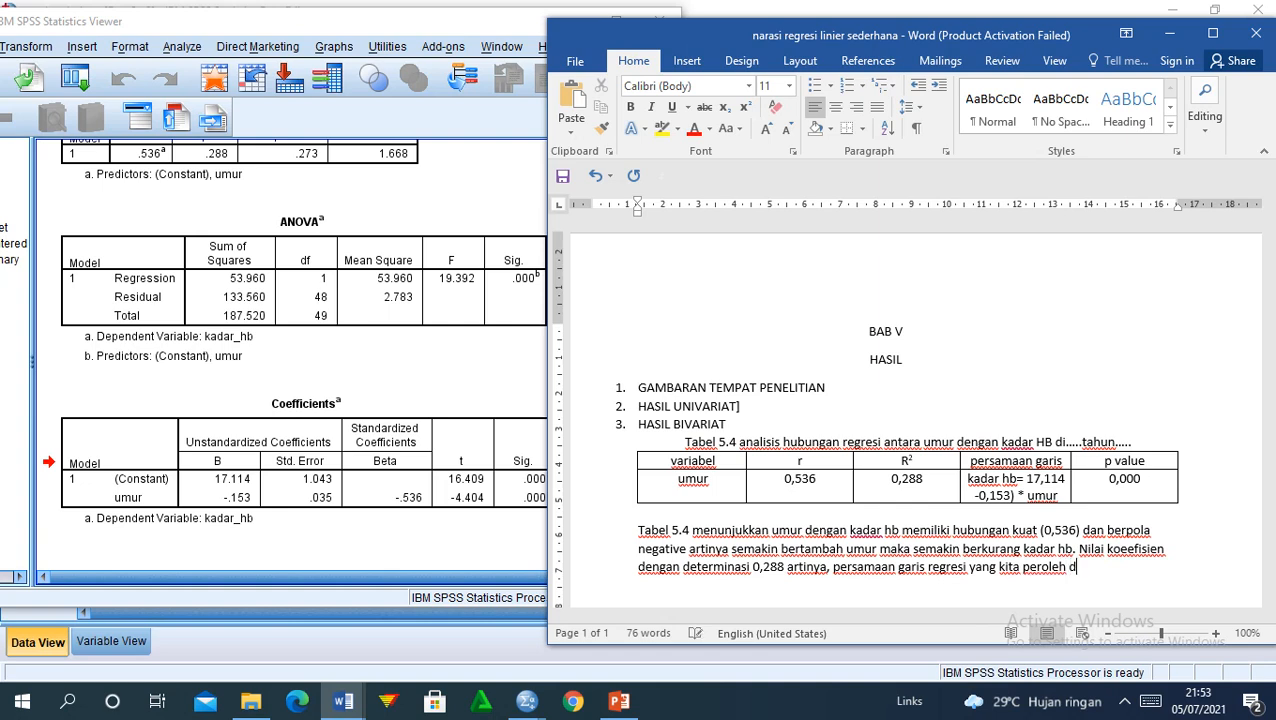
text(apat menerangkan kadar )
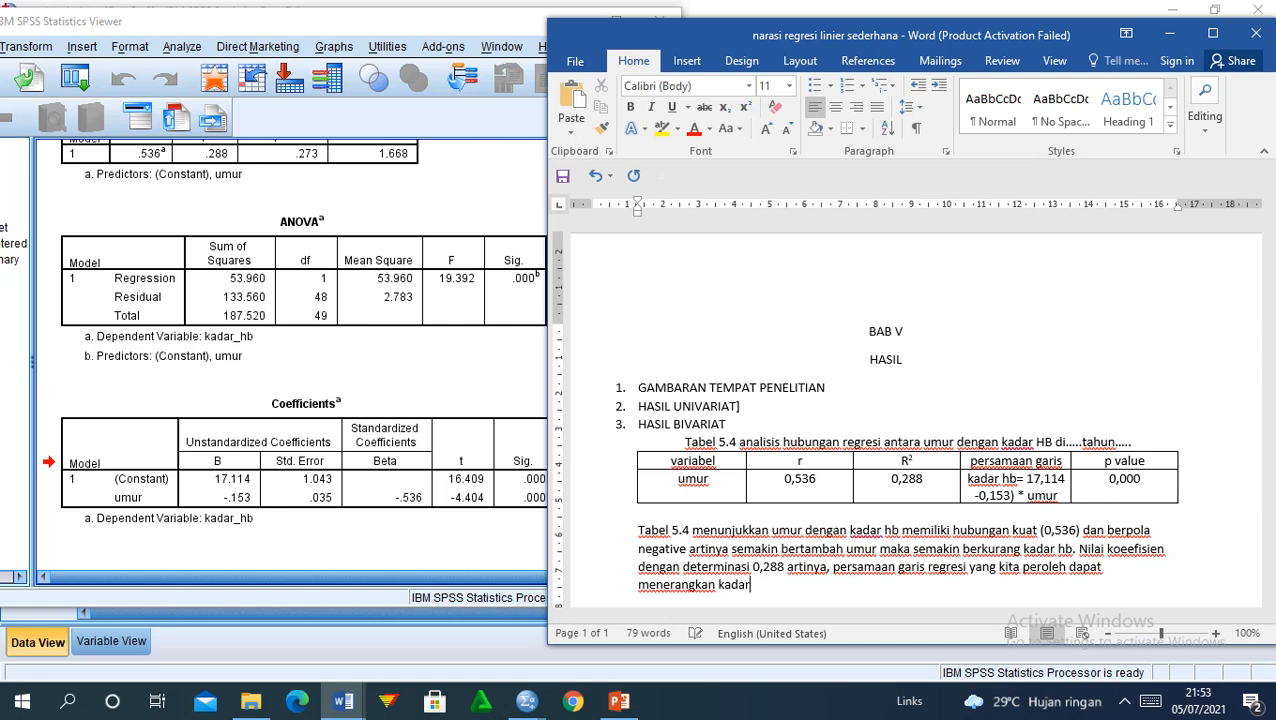
text(hb se)
key(BackSpace)
key(BackSpace)
key(BackSpace)
key(BackSpace)
key(BackSpace)
key(BackSpace)
key(BackSpace)
key(BackSpace)
key(BackSpace)
key(BackSpace)
key(BackSpace)
text(variasi kadar hb se)
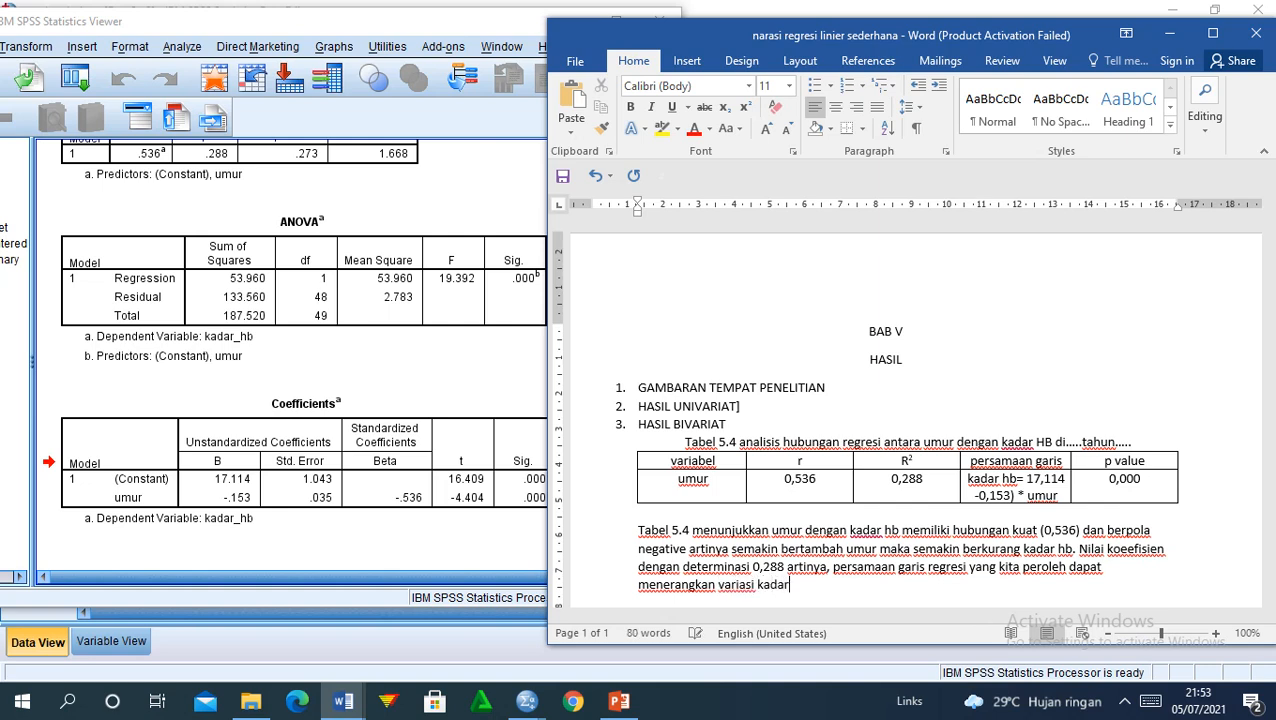
text(besar )
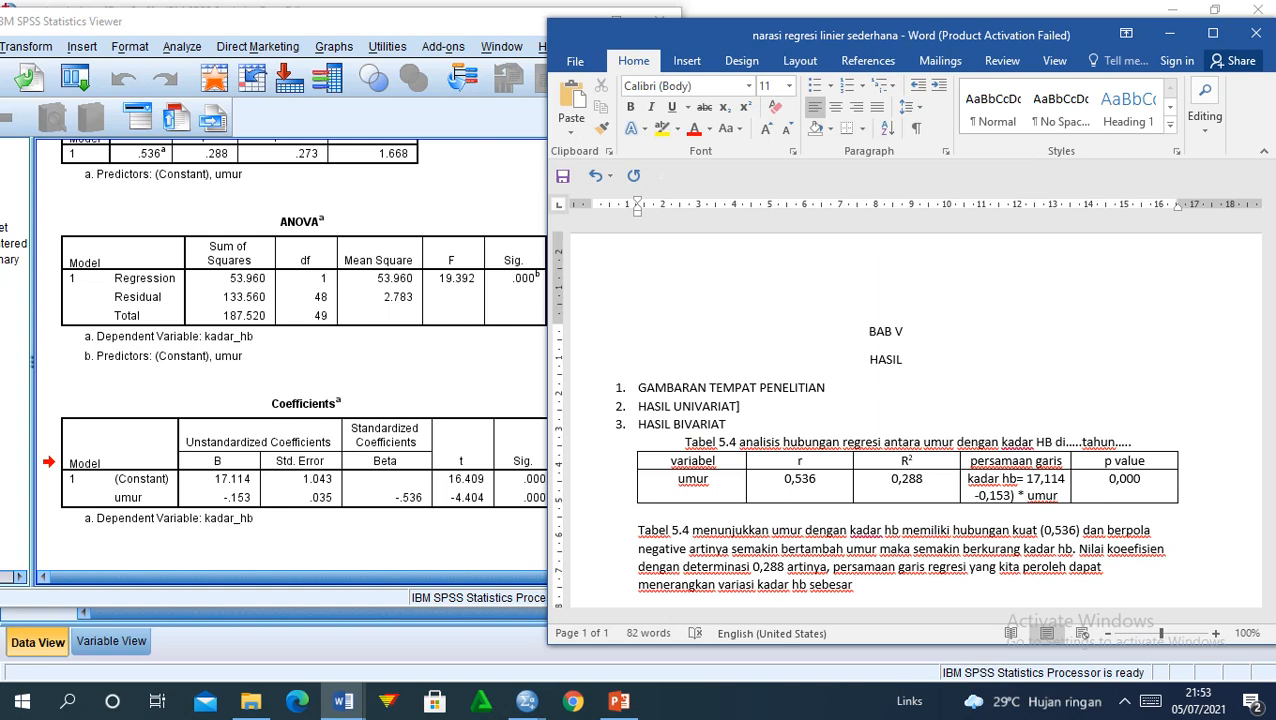
text(28,8%)
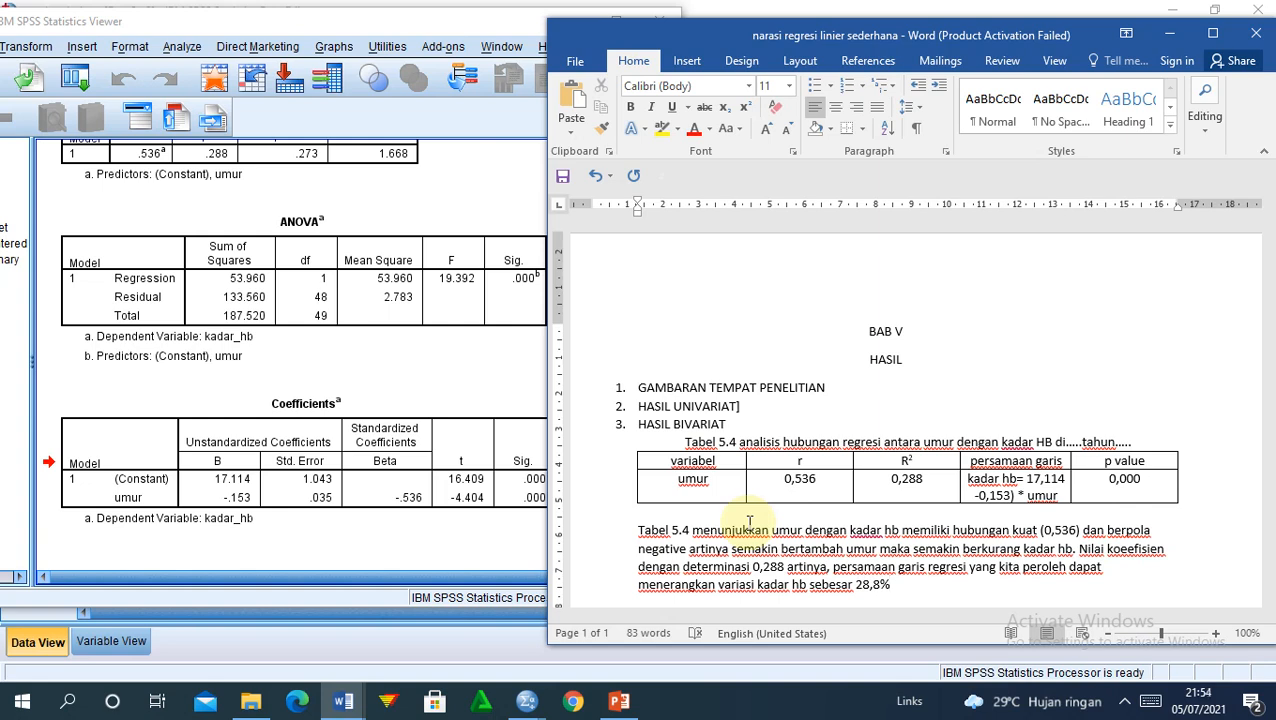
Step: Add 'Hasil uji statistic menunjukkan bahwa ada hubungan bermakna antara variabel umur dengan kadar hb'
text(. )
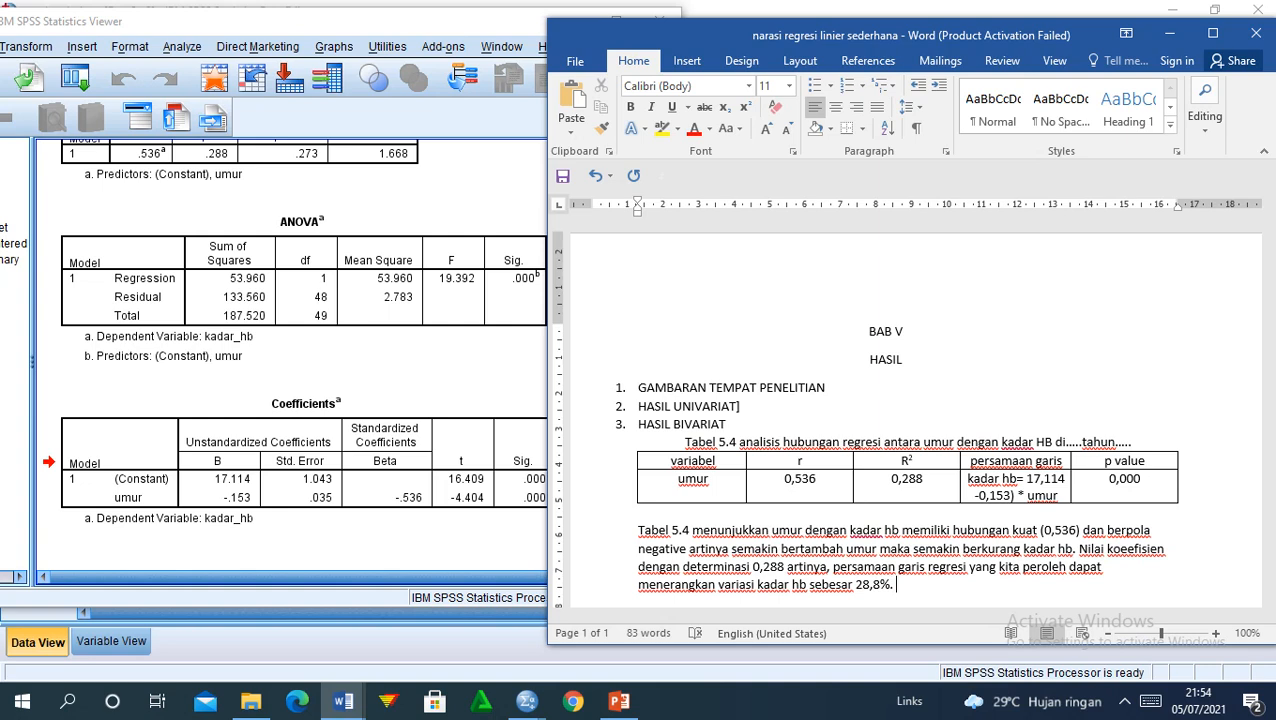
text(hai)
key(BackSpace)
text(sil uji statis)
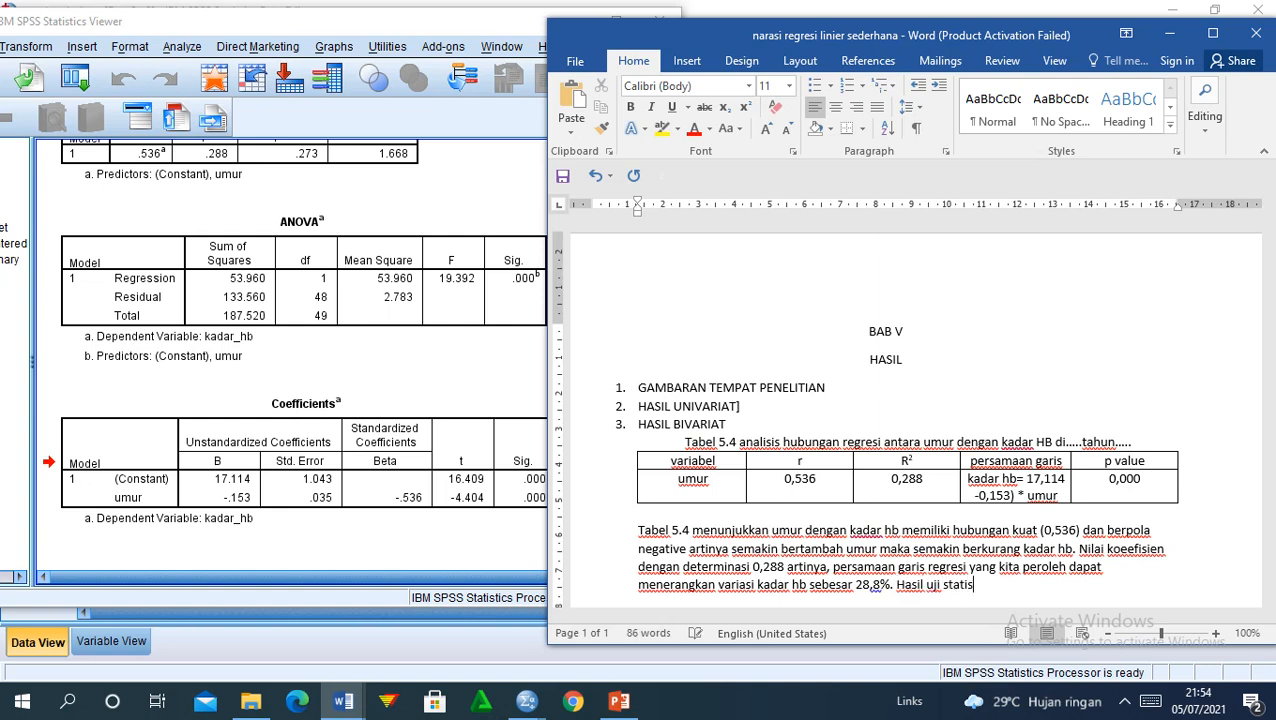
text(tic menunjukkan )
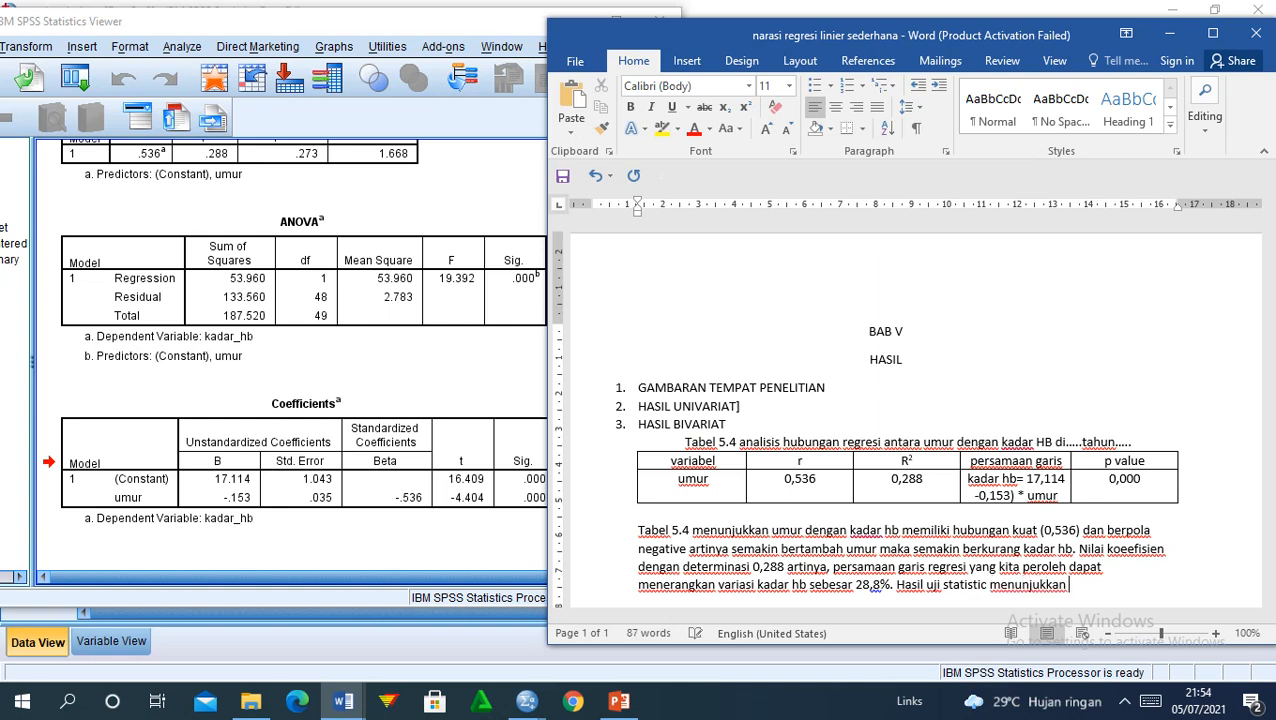
text(bahwa ada hu)
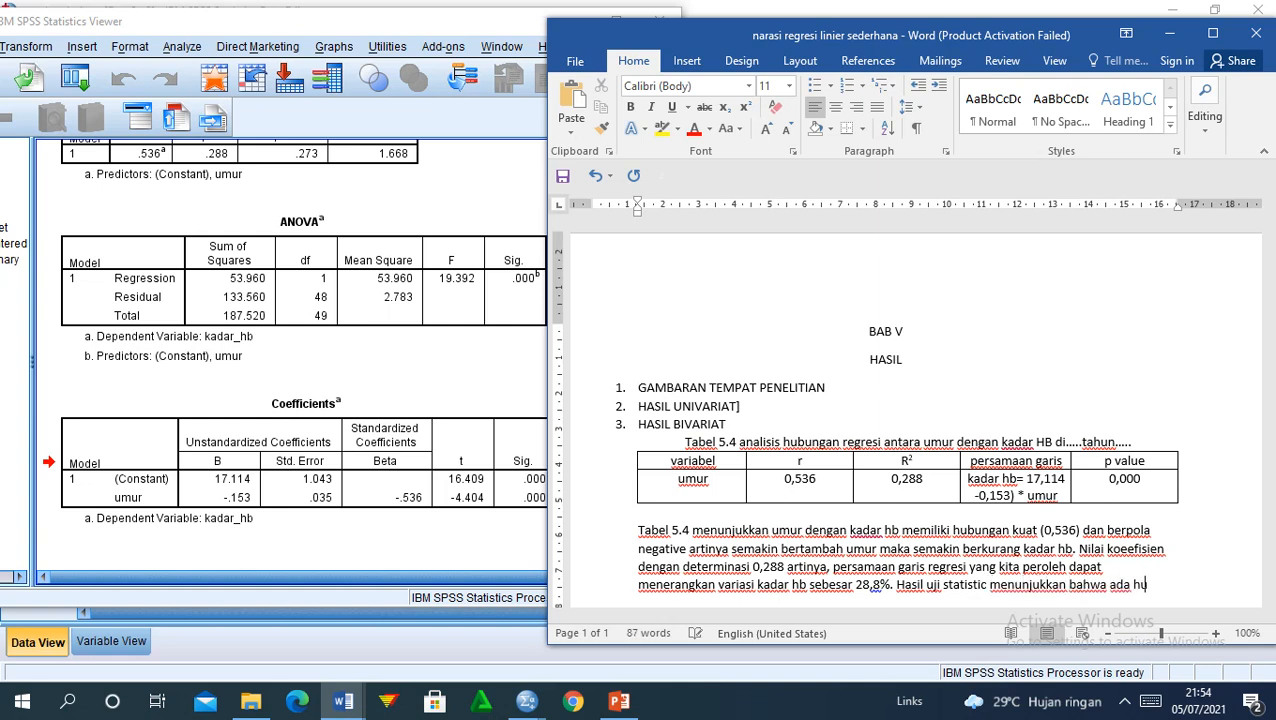
text(bungan)
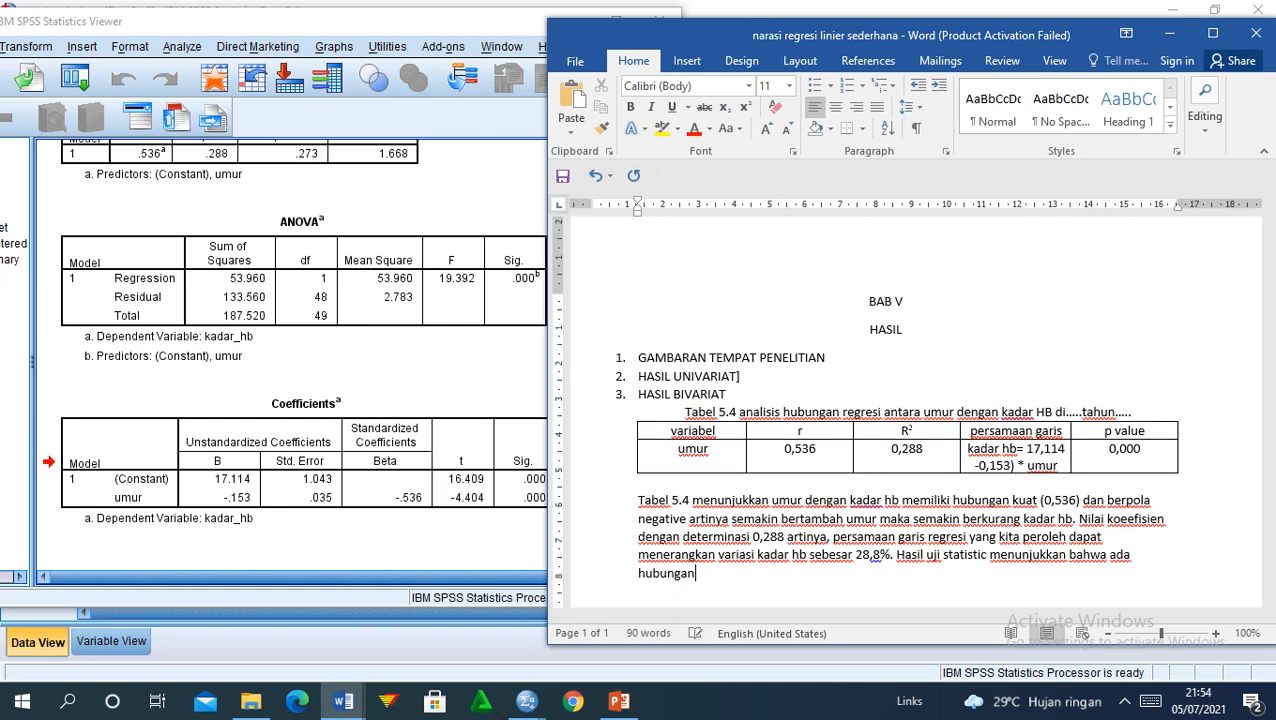
text( bermakana)
key(BackSpace)
key(BackSpace)
key(BackSpace)
text(na antara )
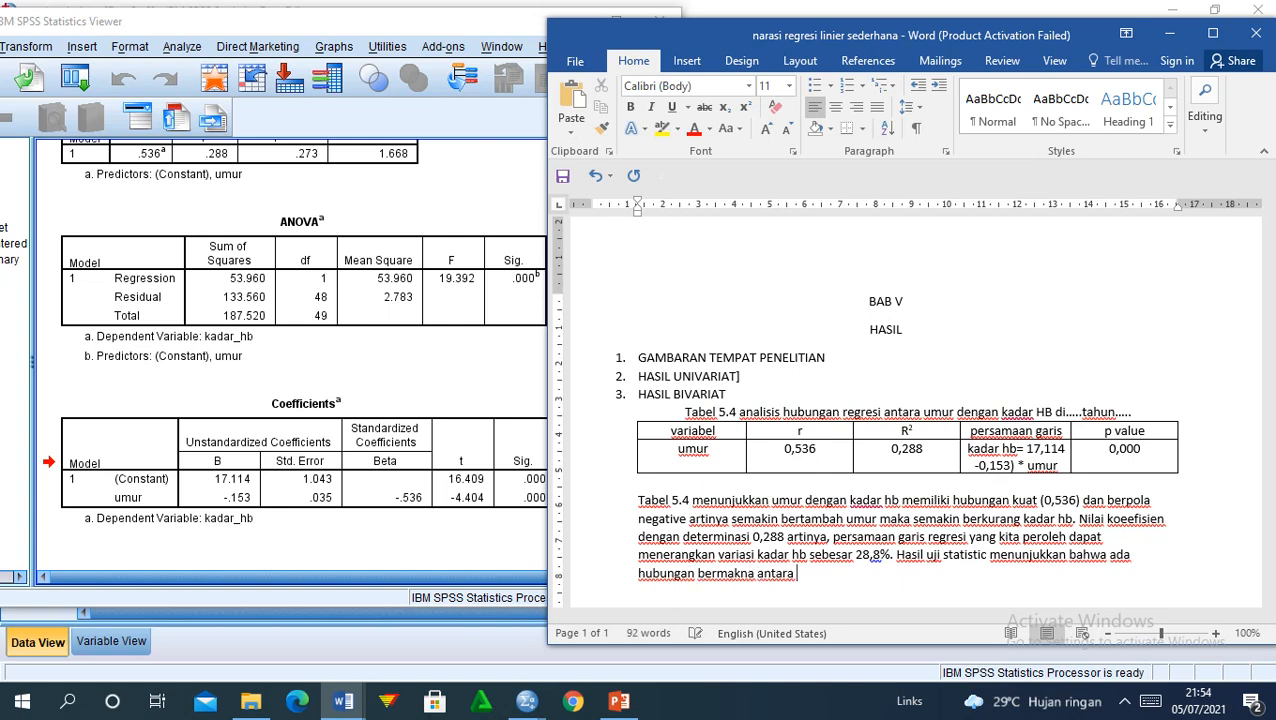
text(variabel umur dengan )
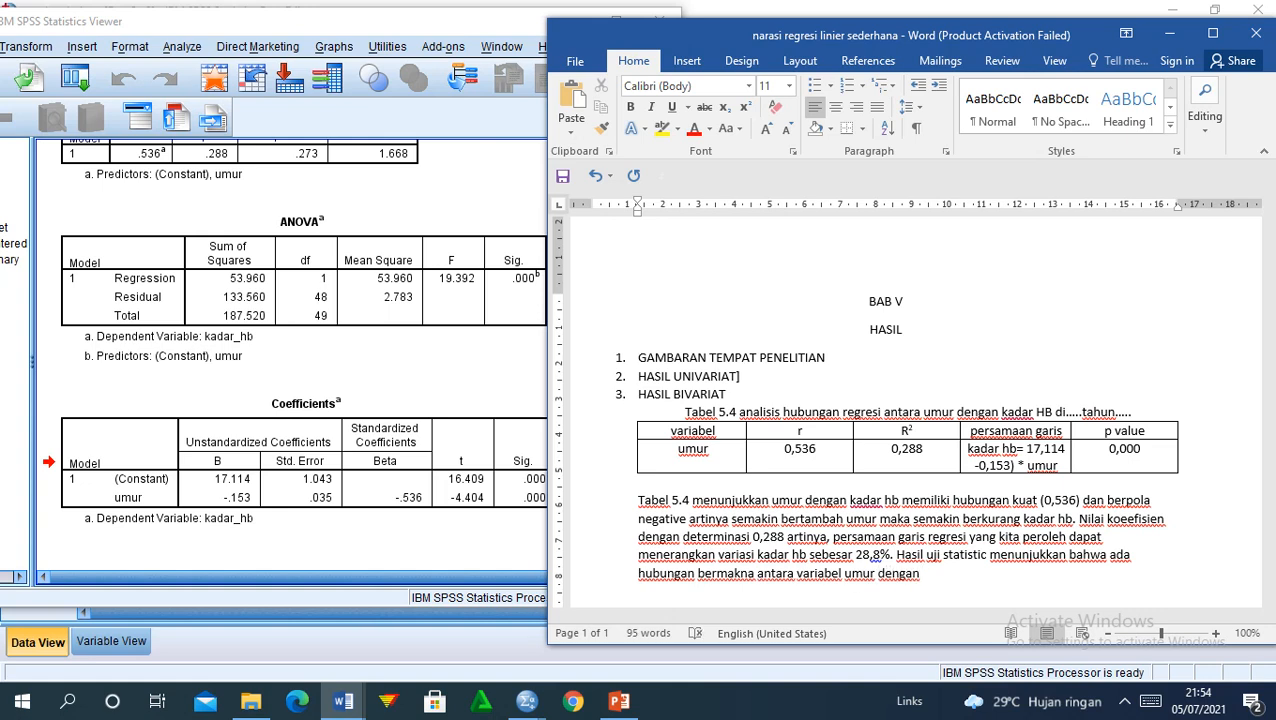
text(kadar hb.)
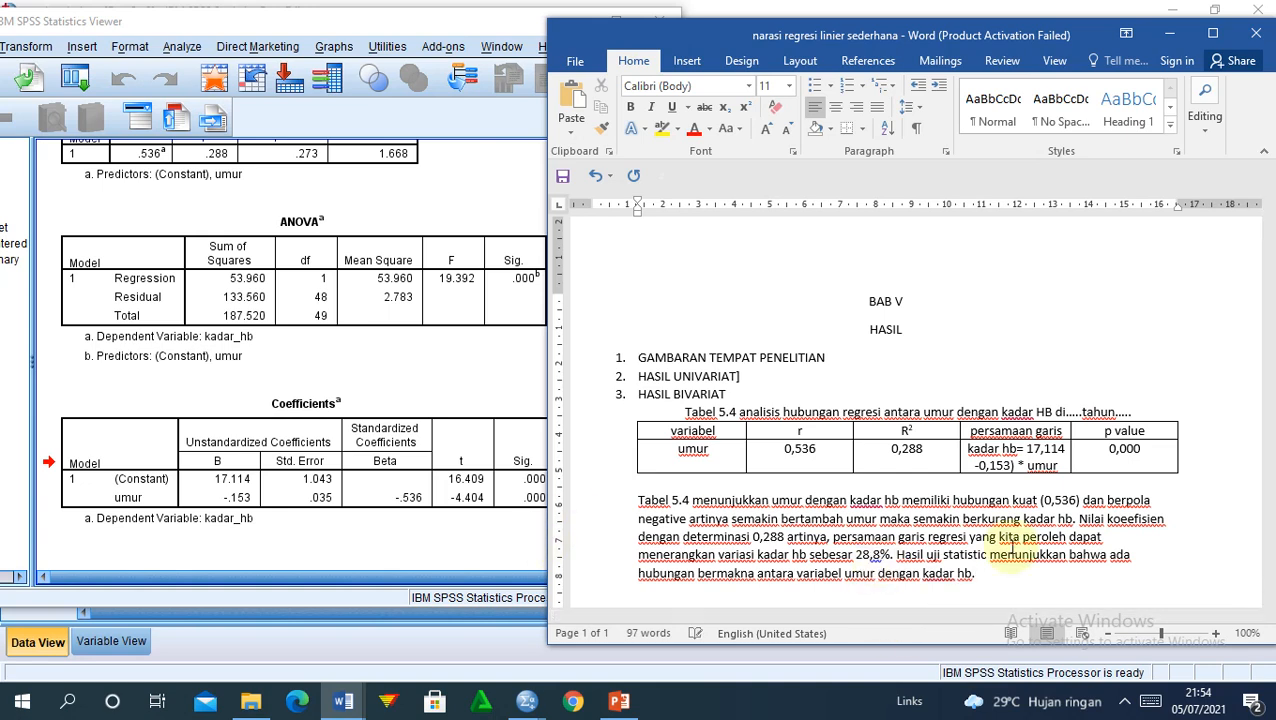
Step: Append '(p value 0,000' after kadar hb at the end of the sentence
click(964, 579)
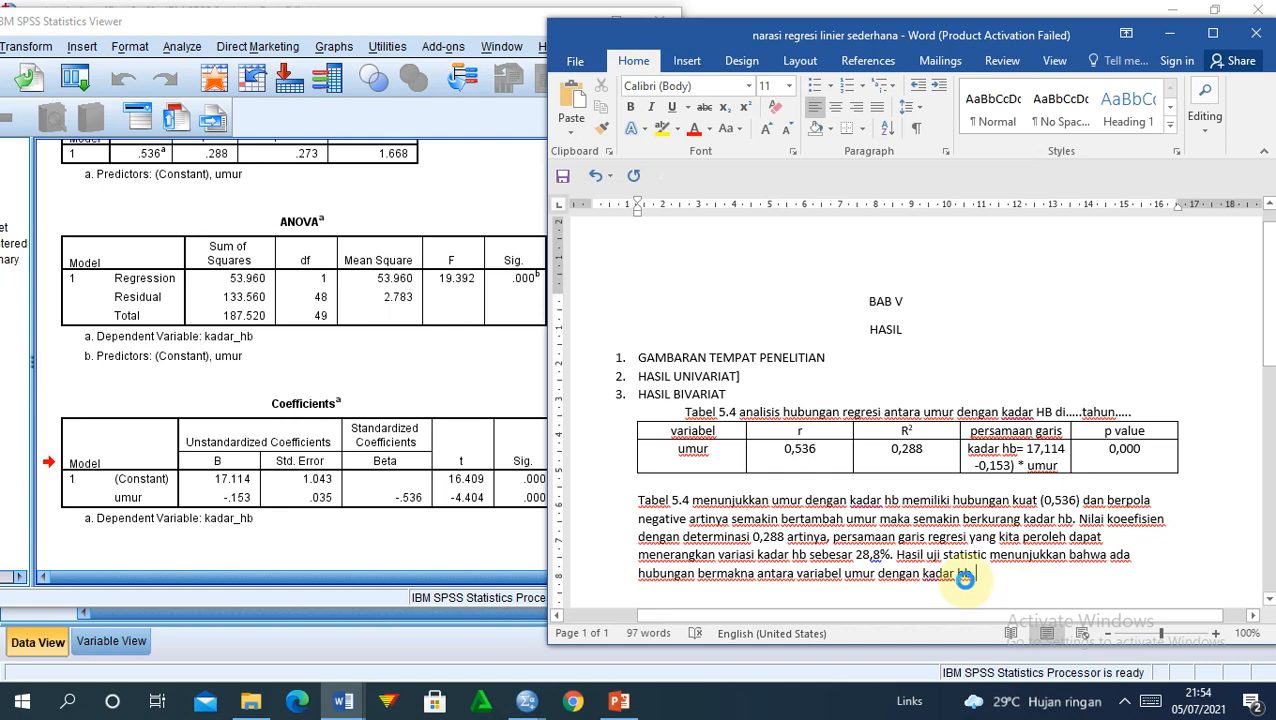
text(()
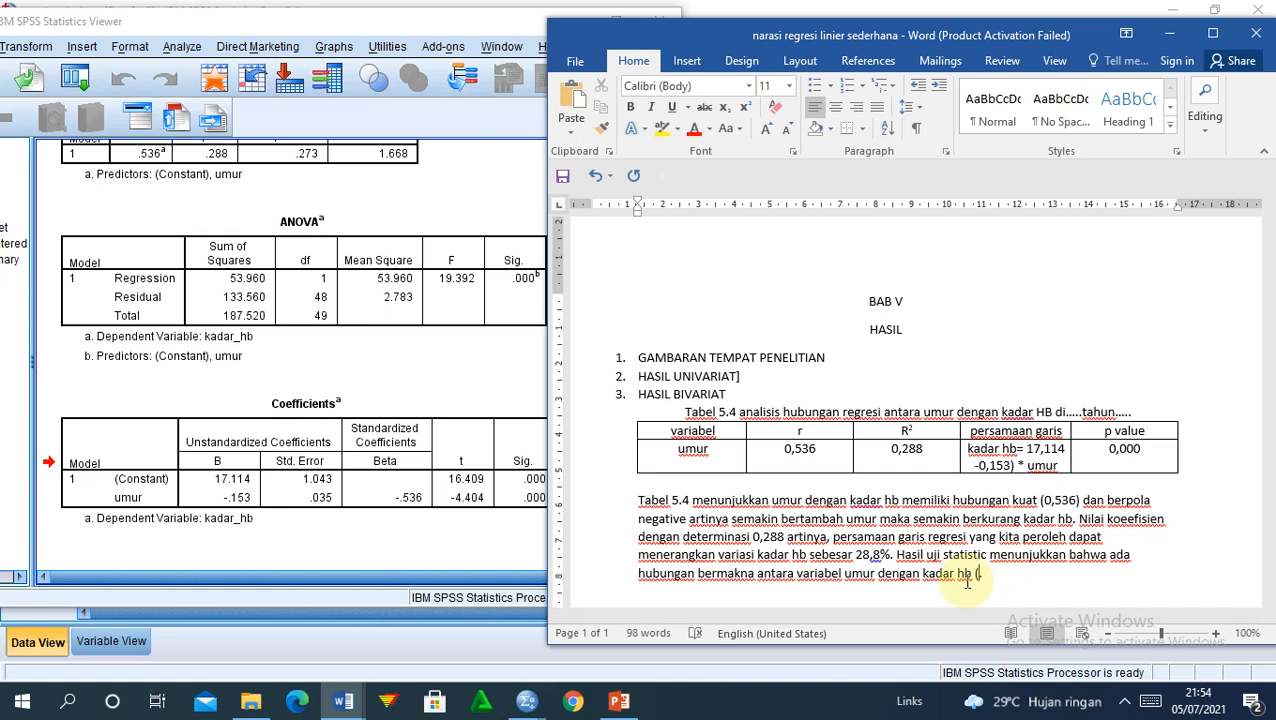
text(0,)
key(BackSpace)
key(BackSpace)
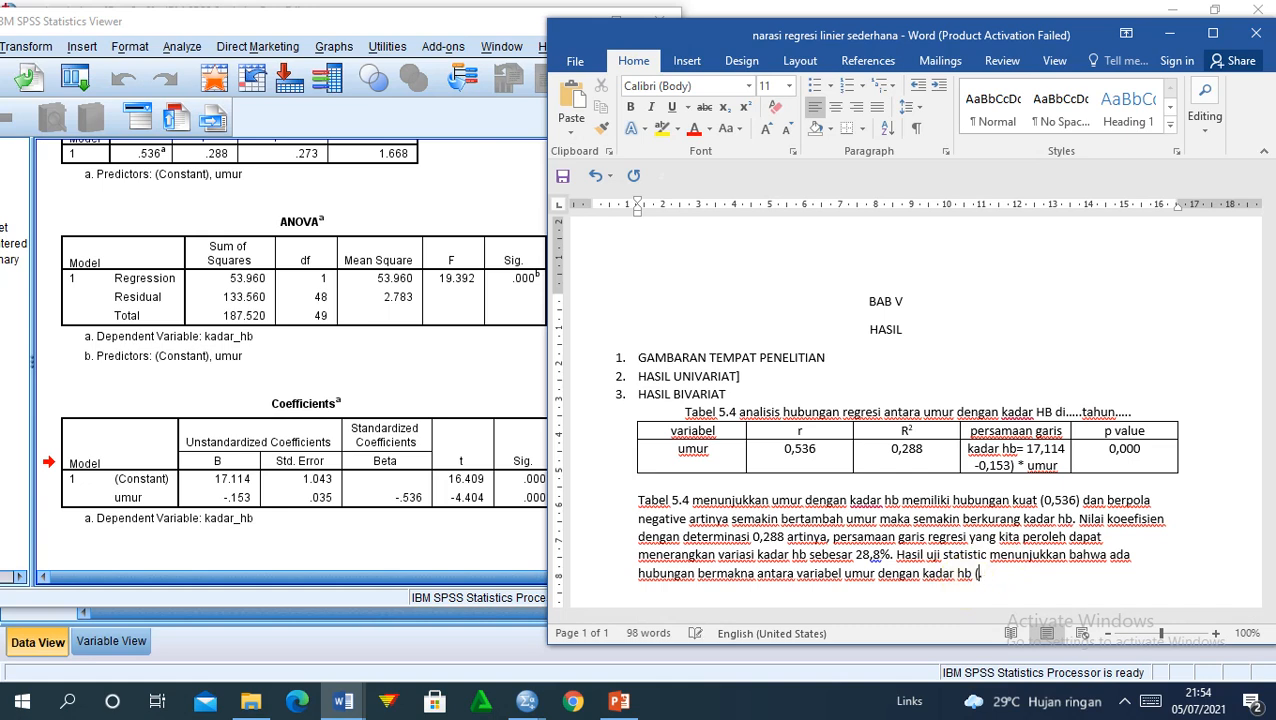
text(p value 0m.)
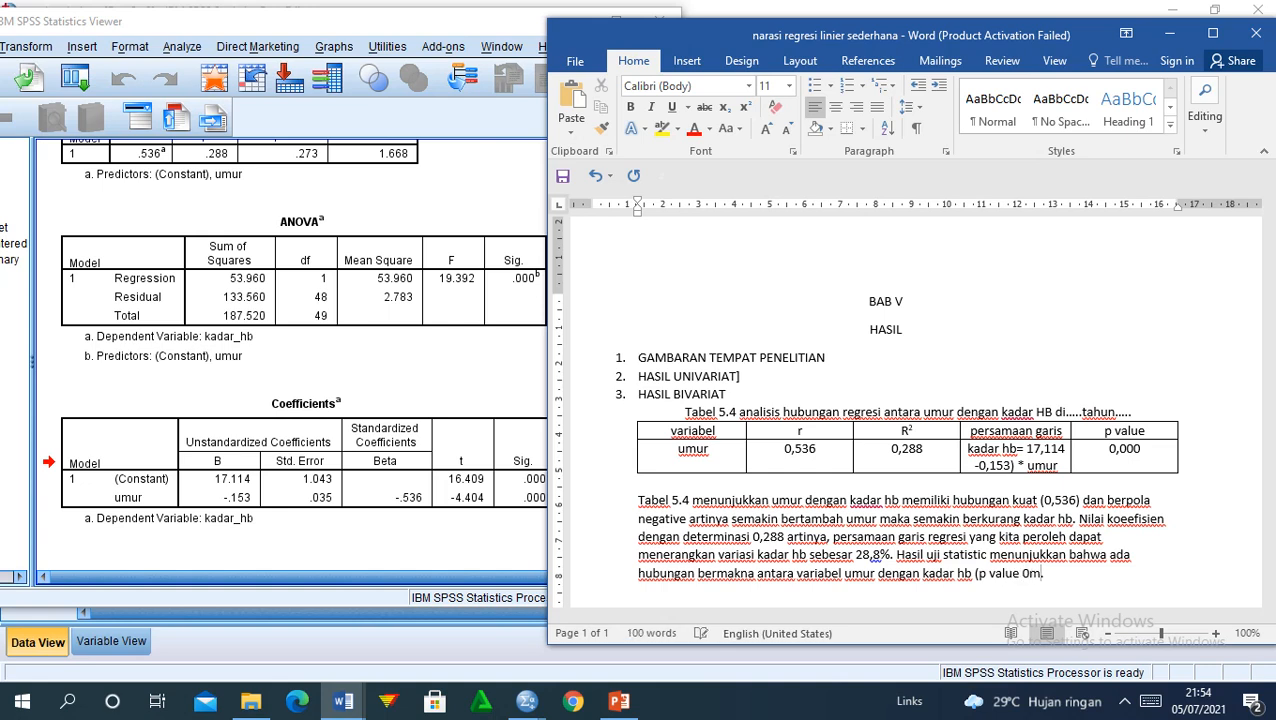
key(BackSpace)
key(BackSpace)
text(0,000)
Step: Check the Bandicam recorder from the tray, hide it, and maximize the Word window
click(1124, 702)
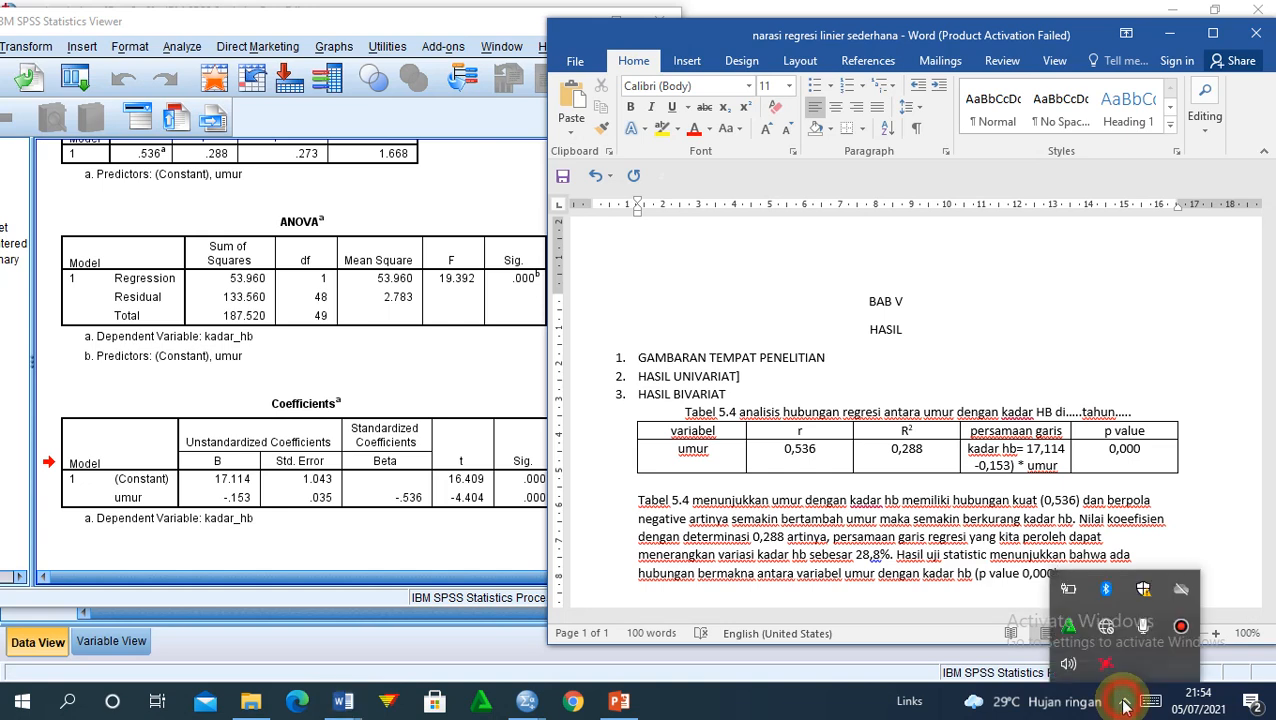
click(1181, 626)
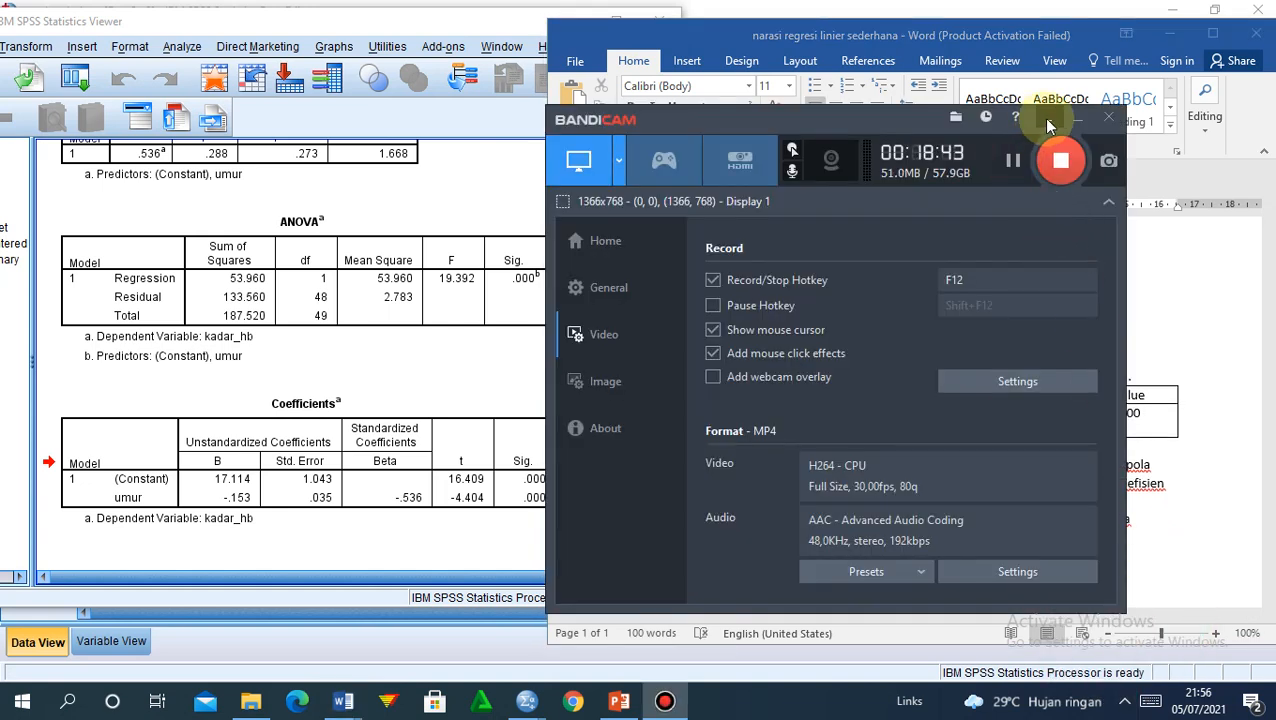
click(1048, 122)
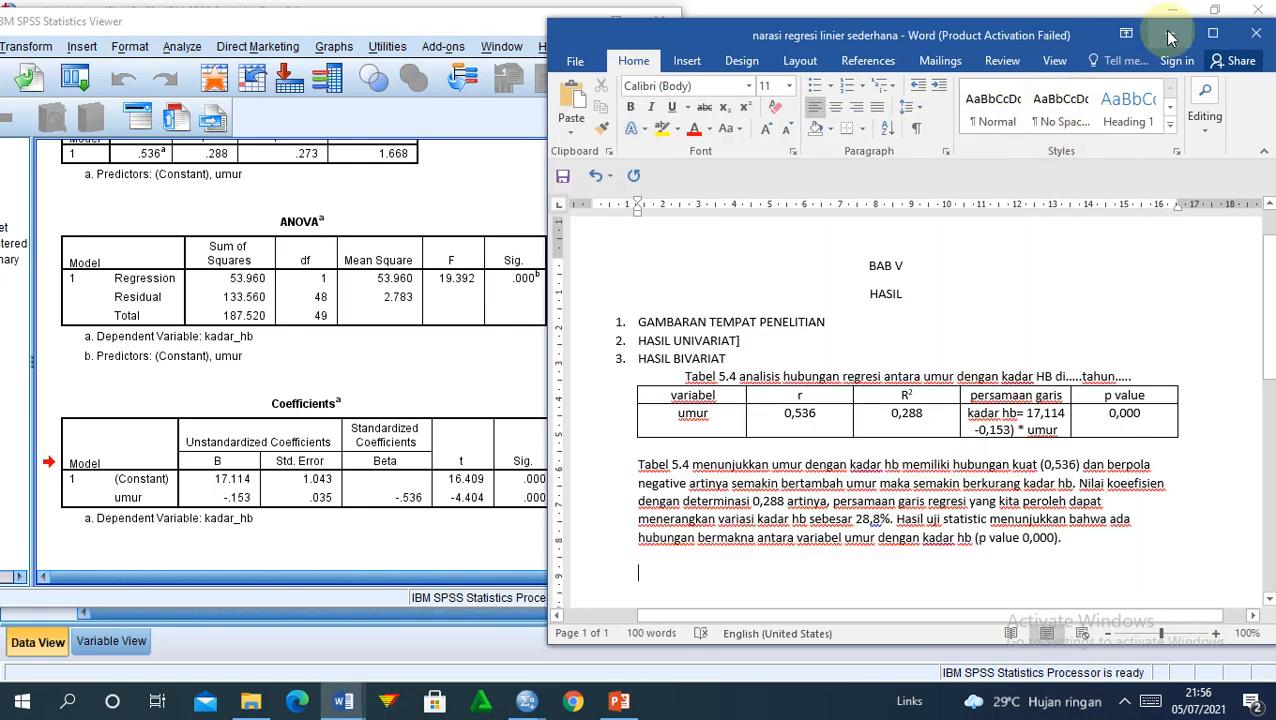
click(1213, 35)
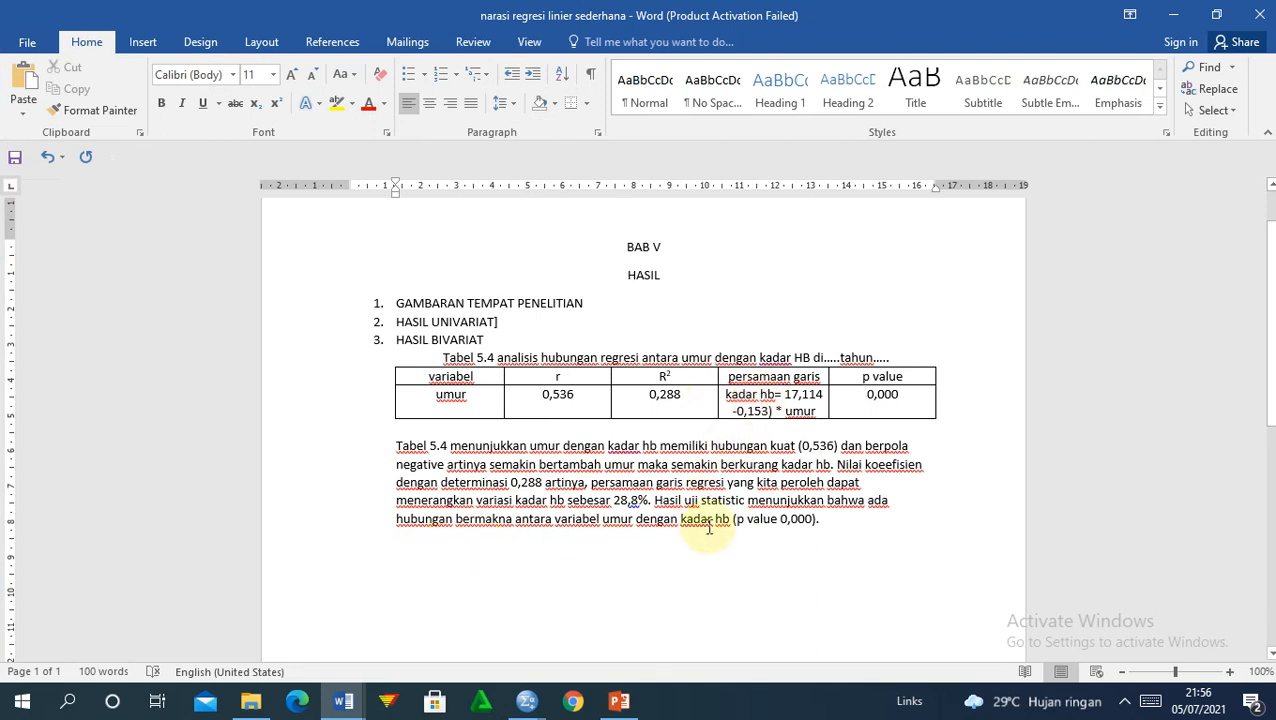
Step: On a new line below the paragraph, type 'Diketahui umur 25 tahun, berapakah kadar hb nya.'
drag(831, 518, 410, 447)
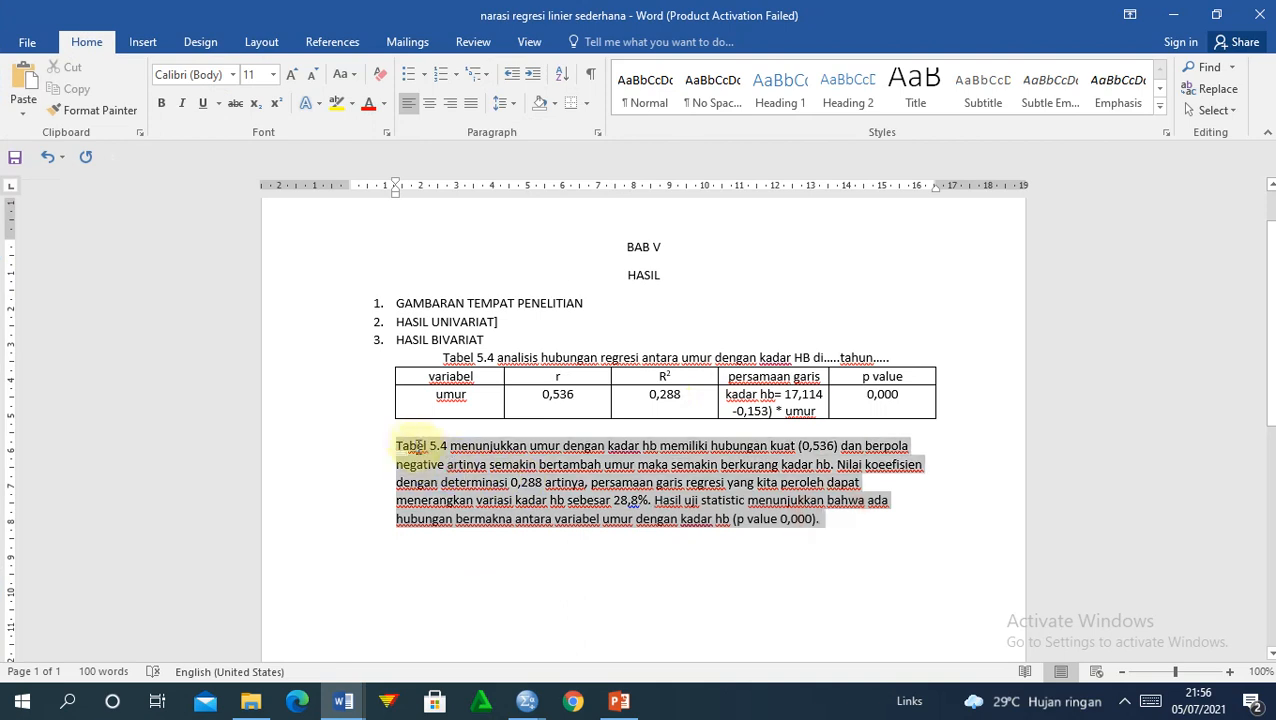
click(847, 533)
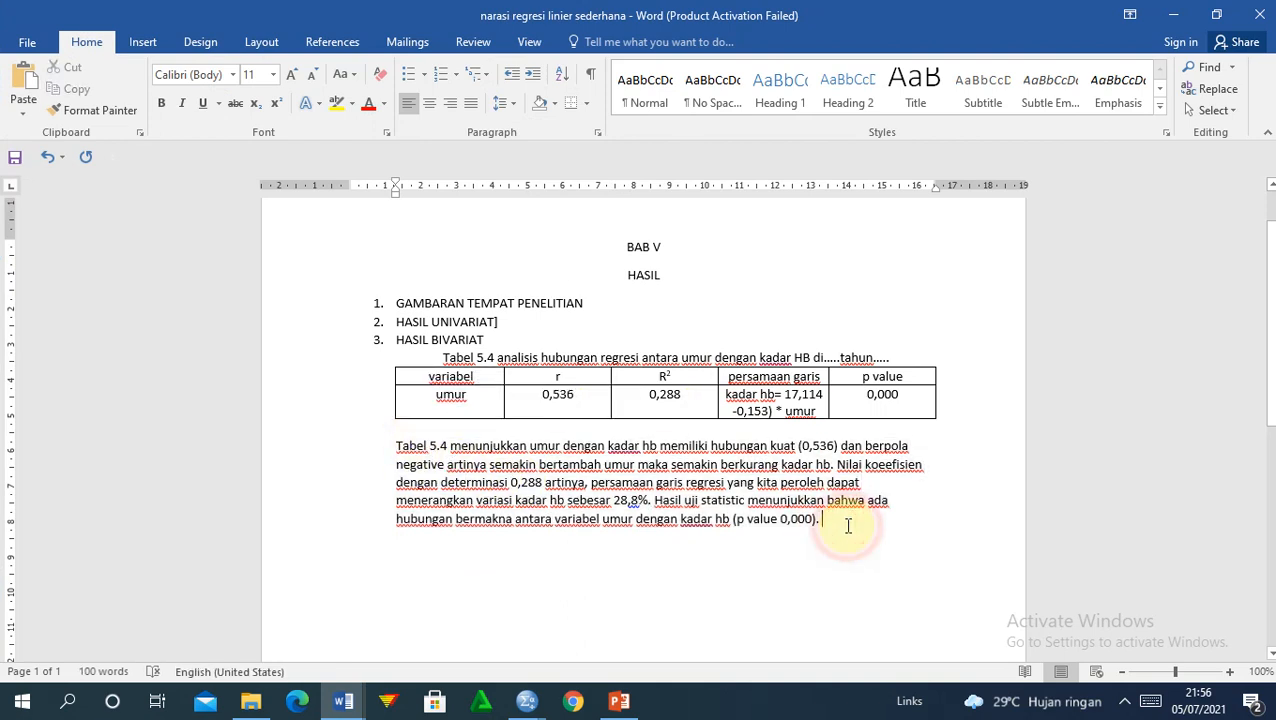
key(Down)
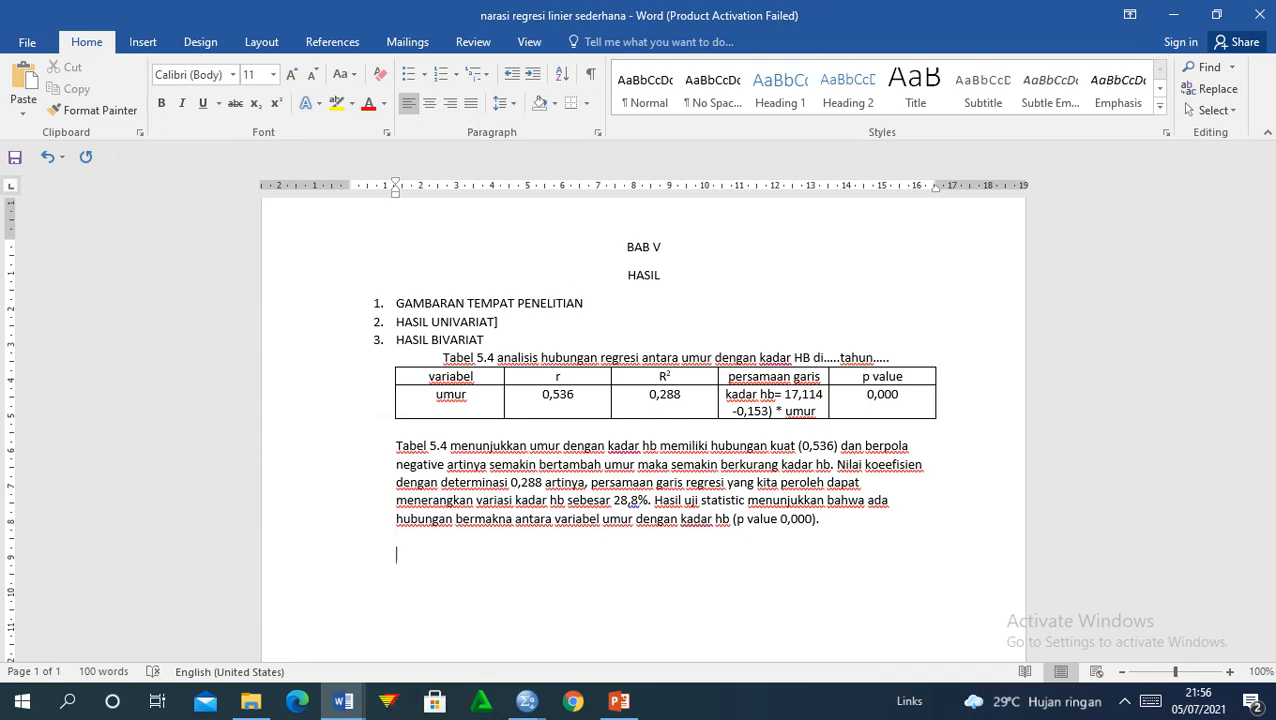
text(diketahui umur )
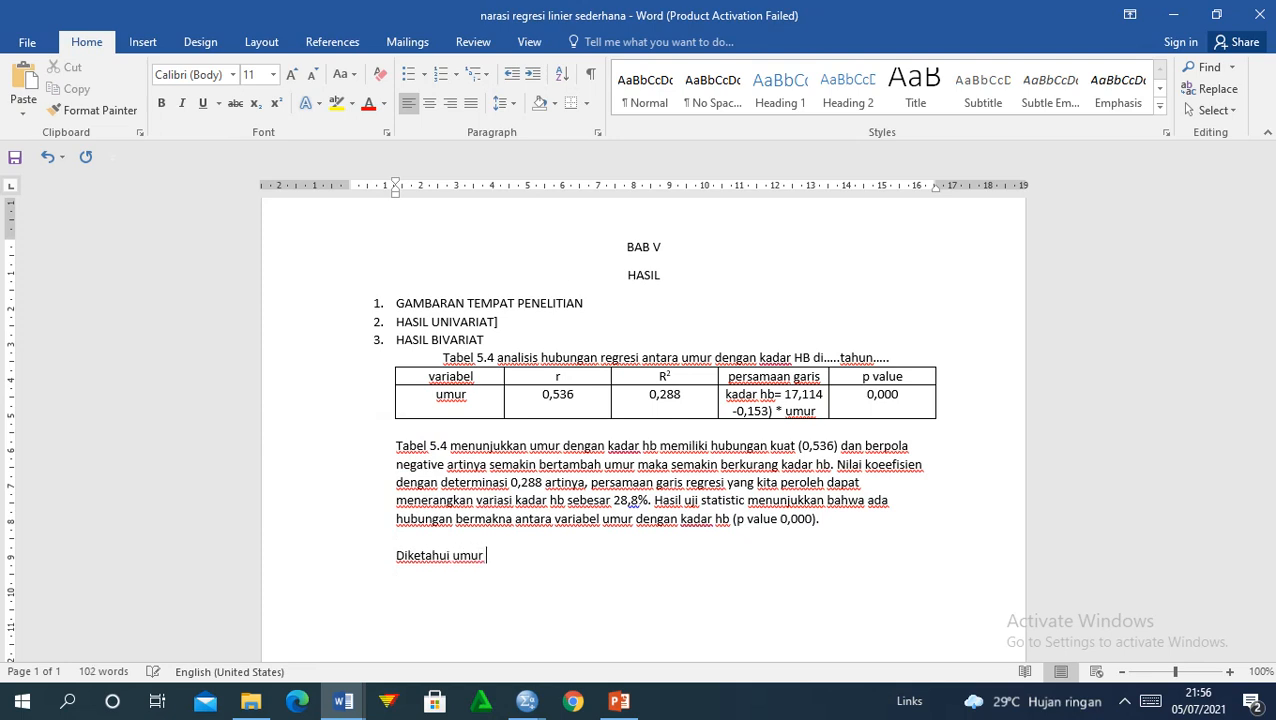
text(25 tahun, berapakah)
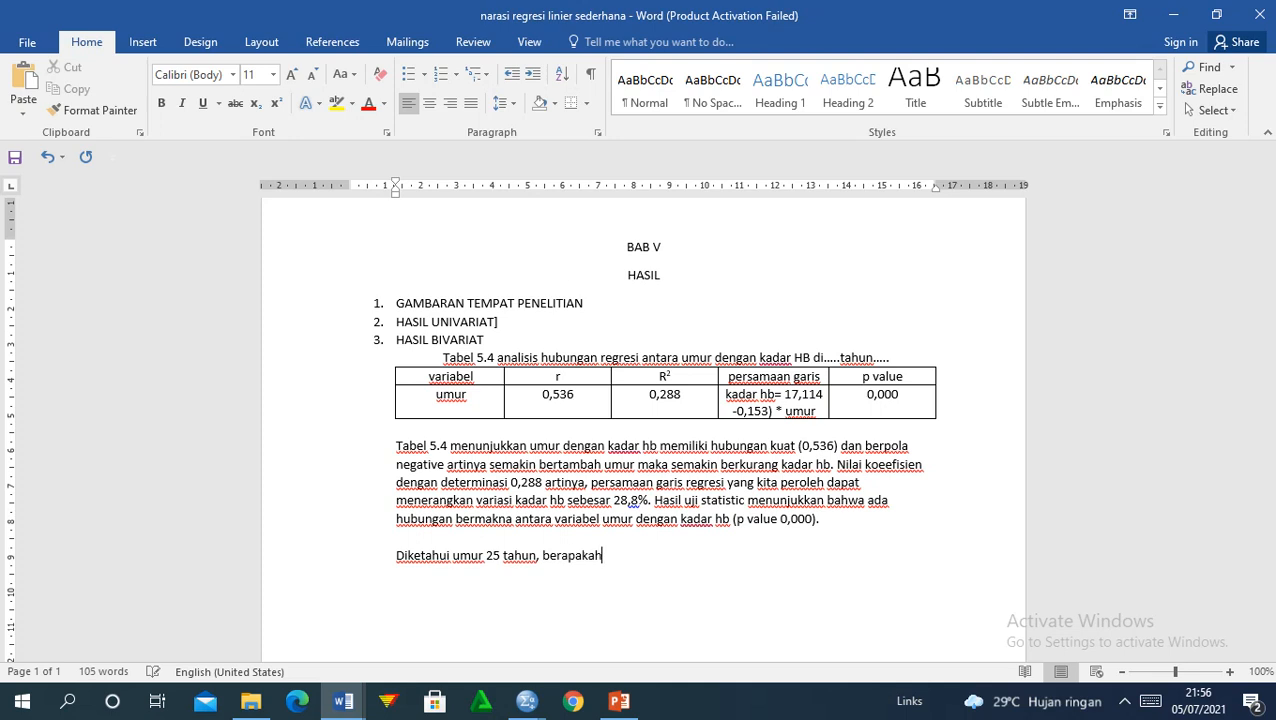
text( kadar hb )
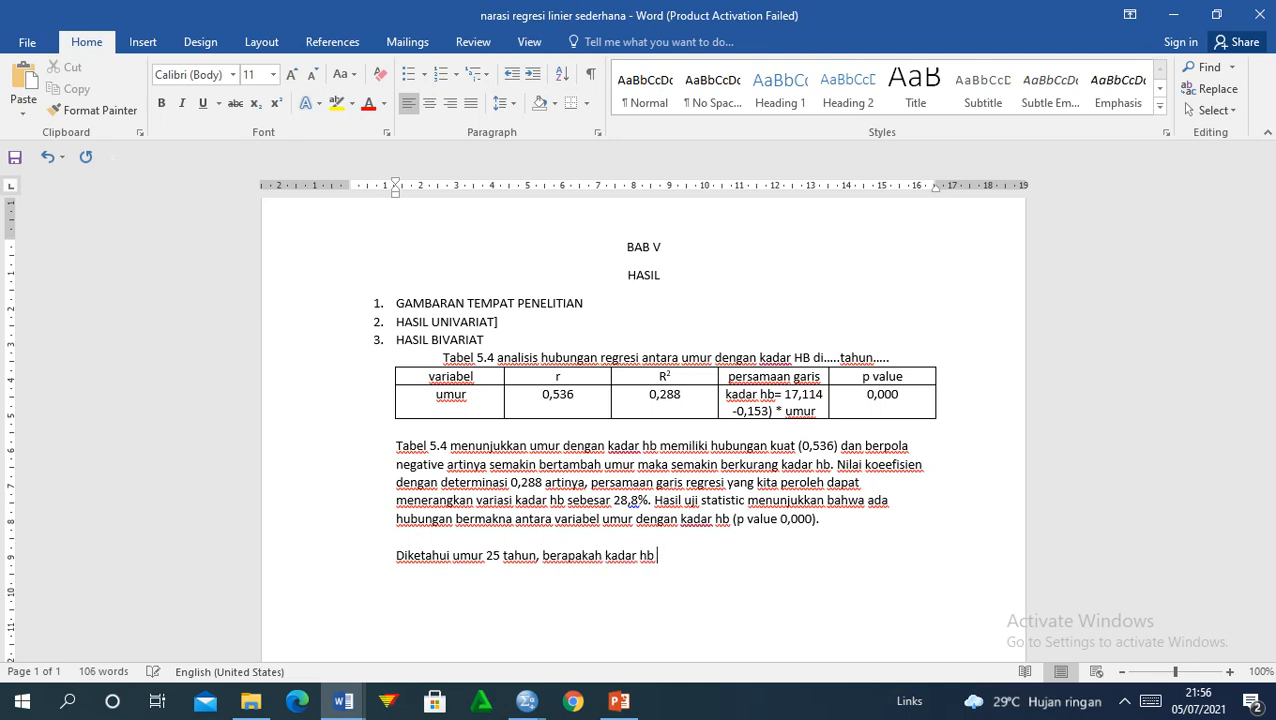
text(nya.)
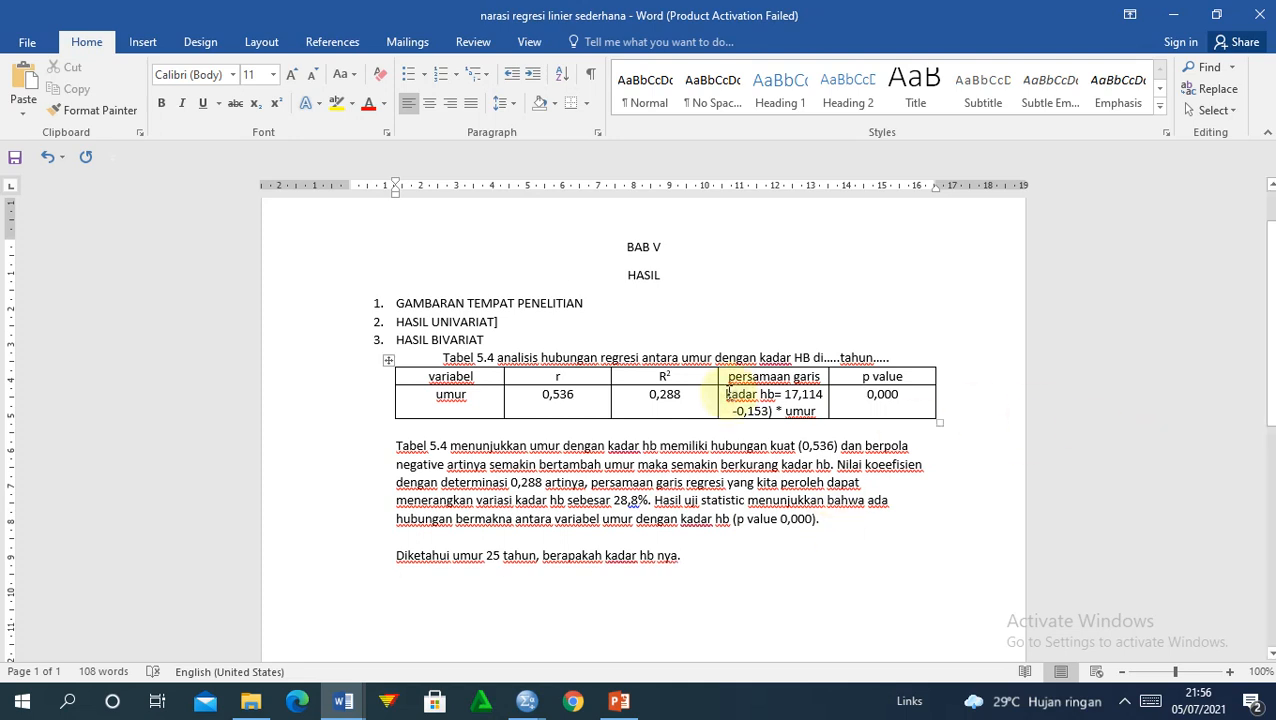
Step: Copy the regression equation from the table and paste it below the question
click(737, 396)
drag(750, 402, 818, 412)
key(ctrl+c)
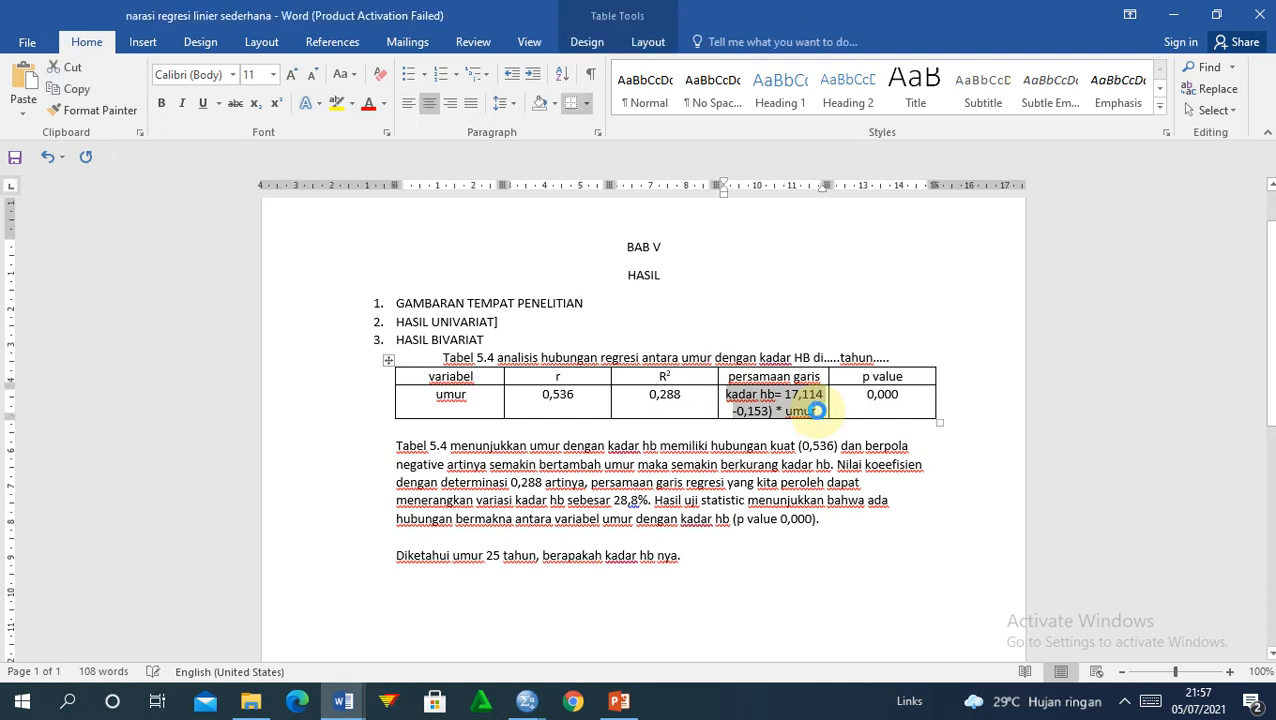
click(411, 583)
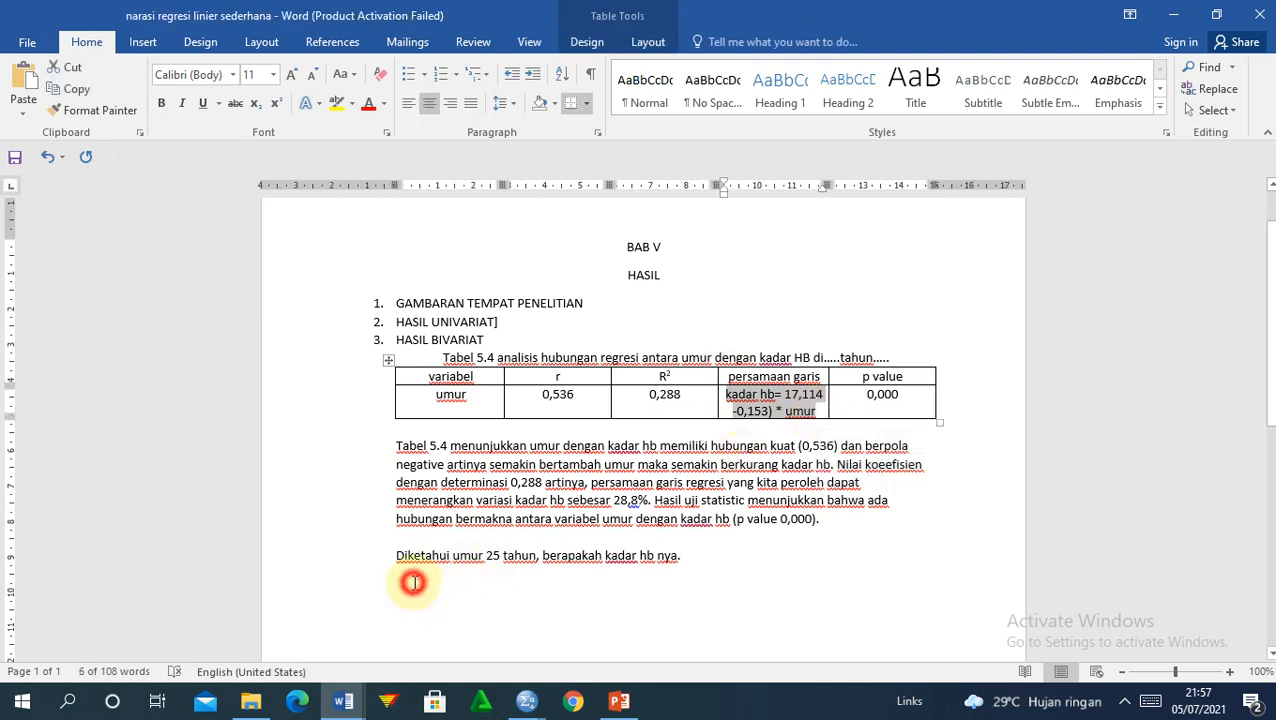
key(ctrl+v)
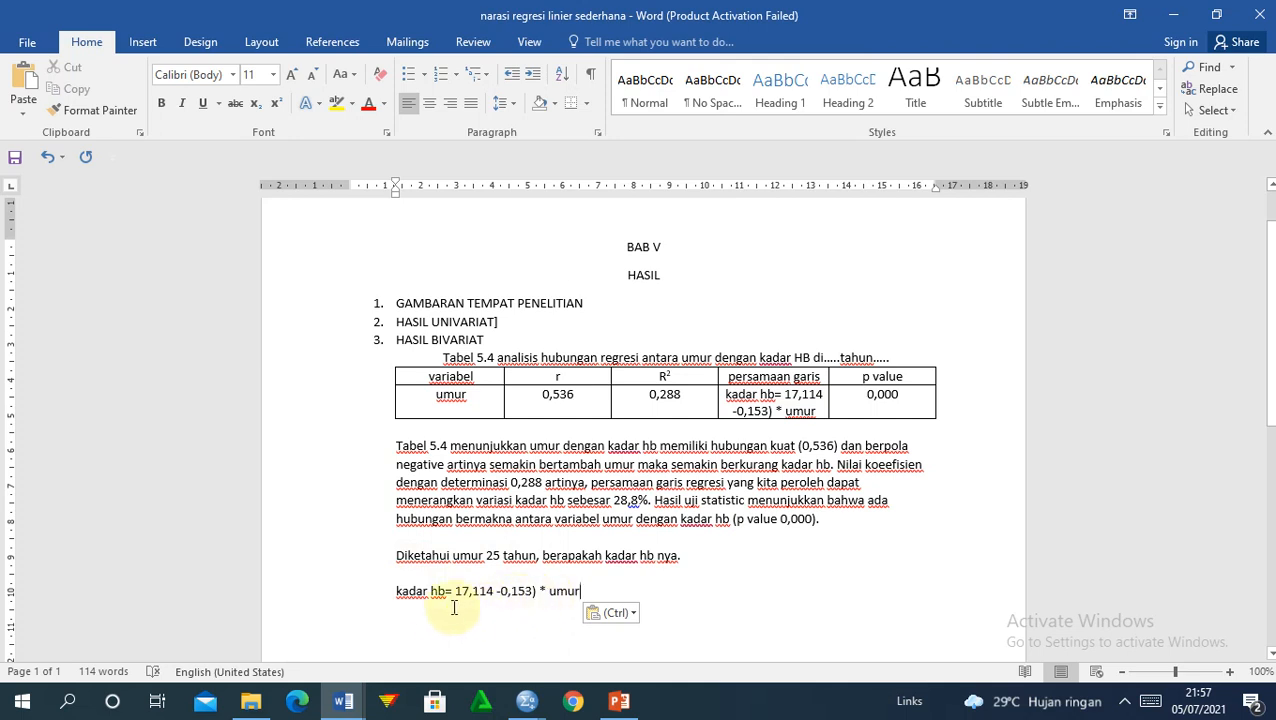
Step: Add the substitution line '= 17,114-0,153 * 25' and begin an '=' result line
key(Return)
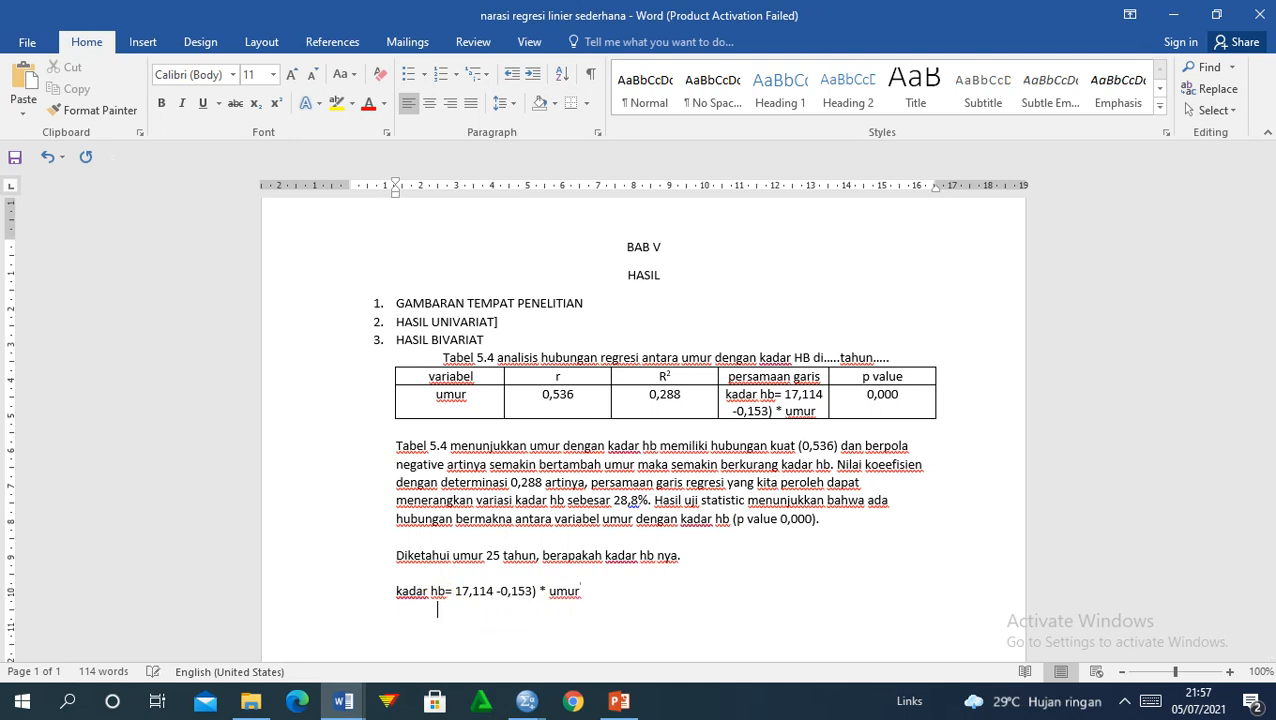
text(=)
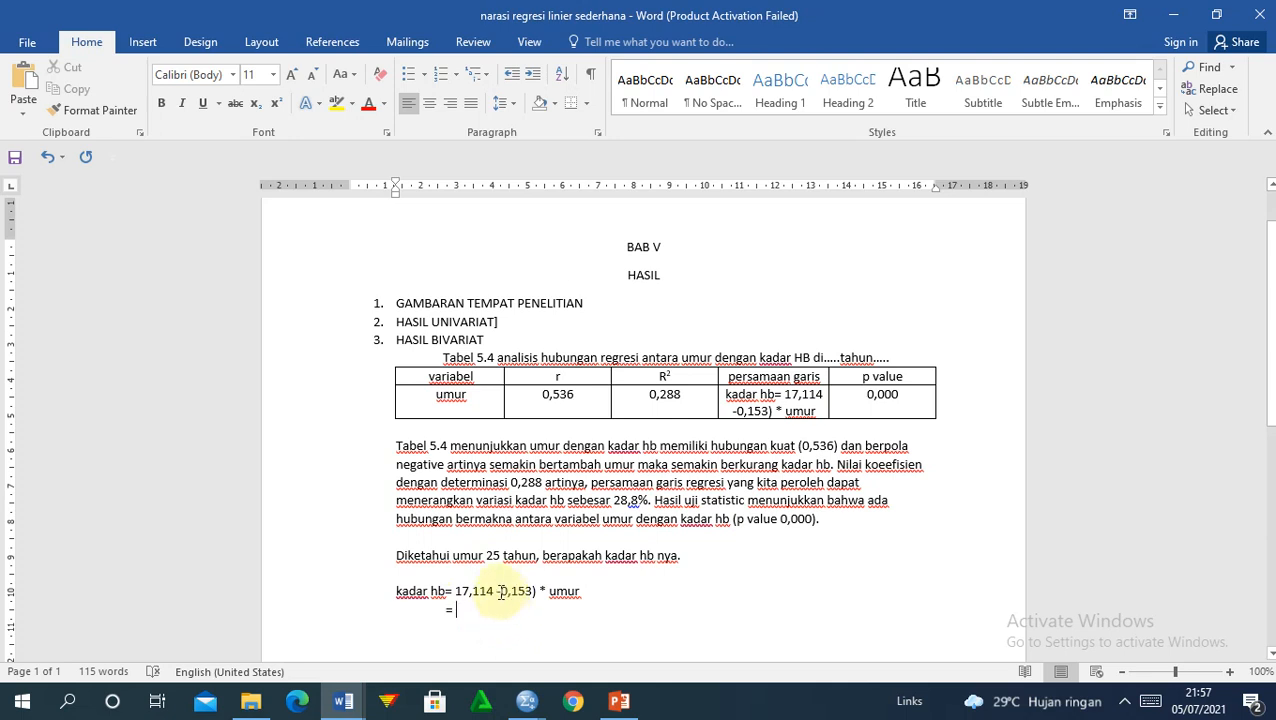
text(17)
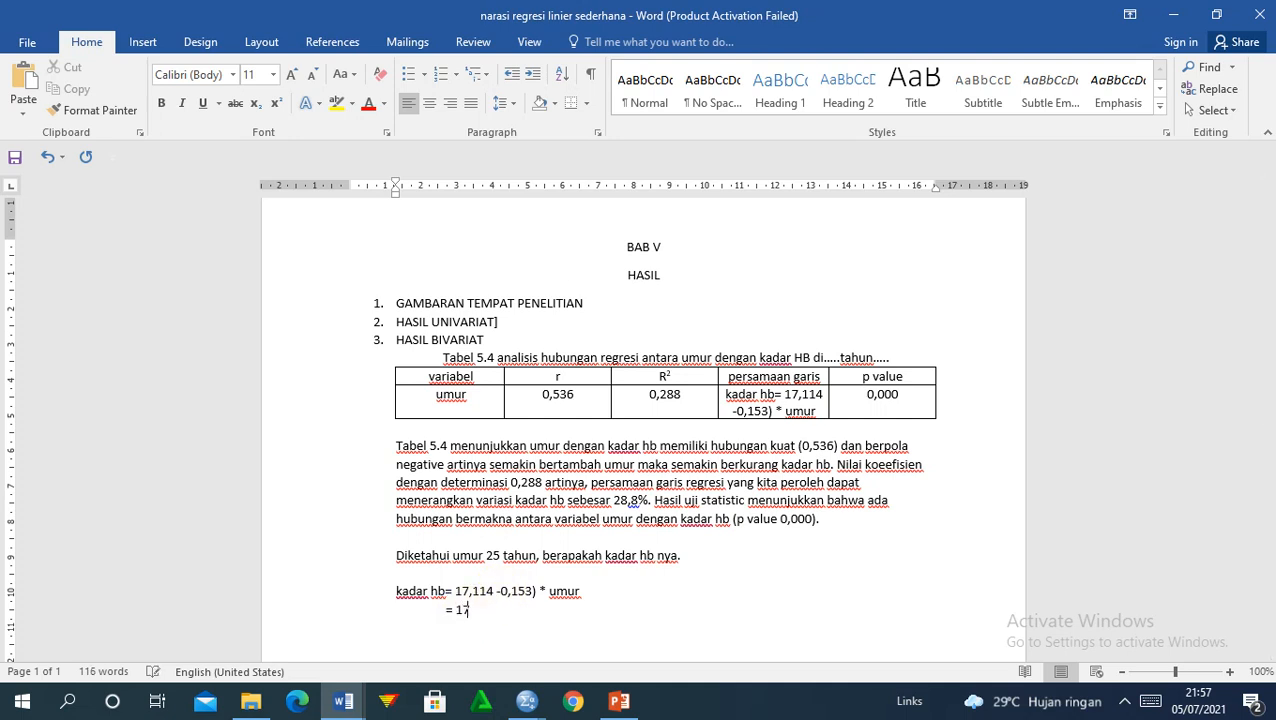
text(,11)
text(4-)
text(0,15)
text(3)
text( * 25    )
text(          =)
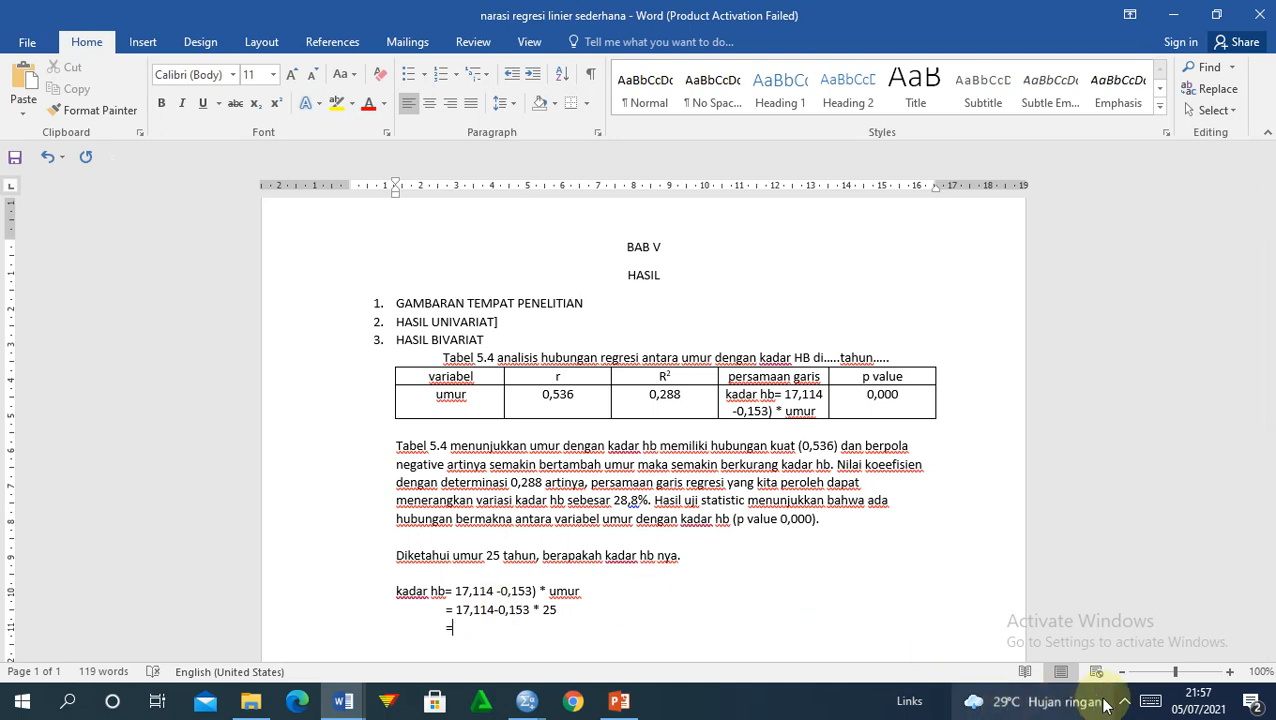
Step: Check Bandicam from the tray, then place the cursor after the stray ')' in the kadar hb line
click(1124, 701)
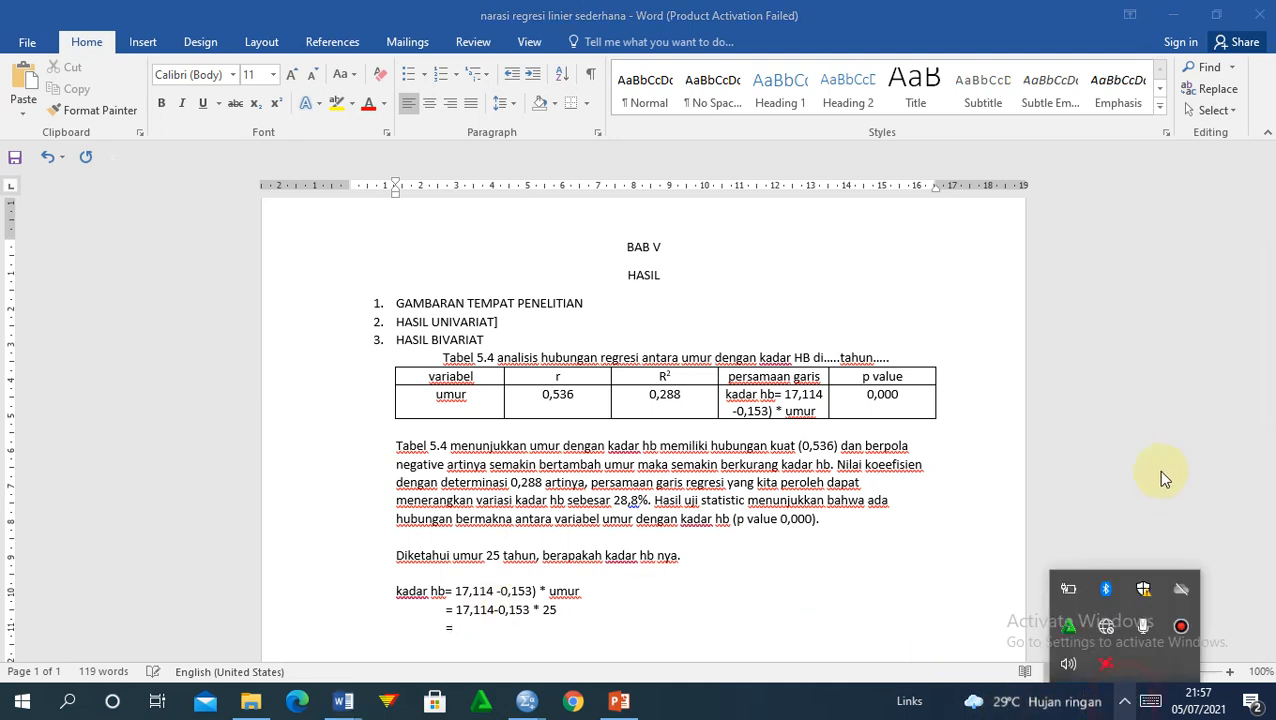
click(1181, 626)
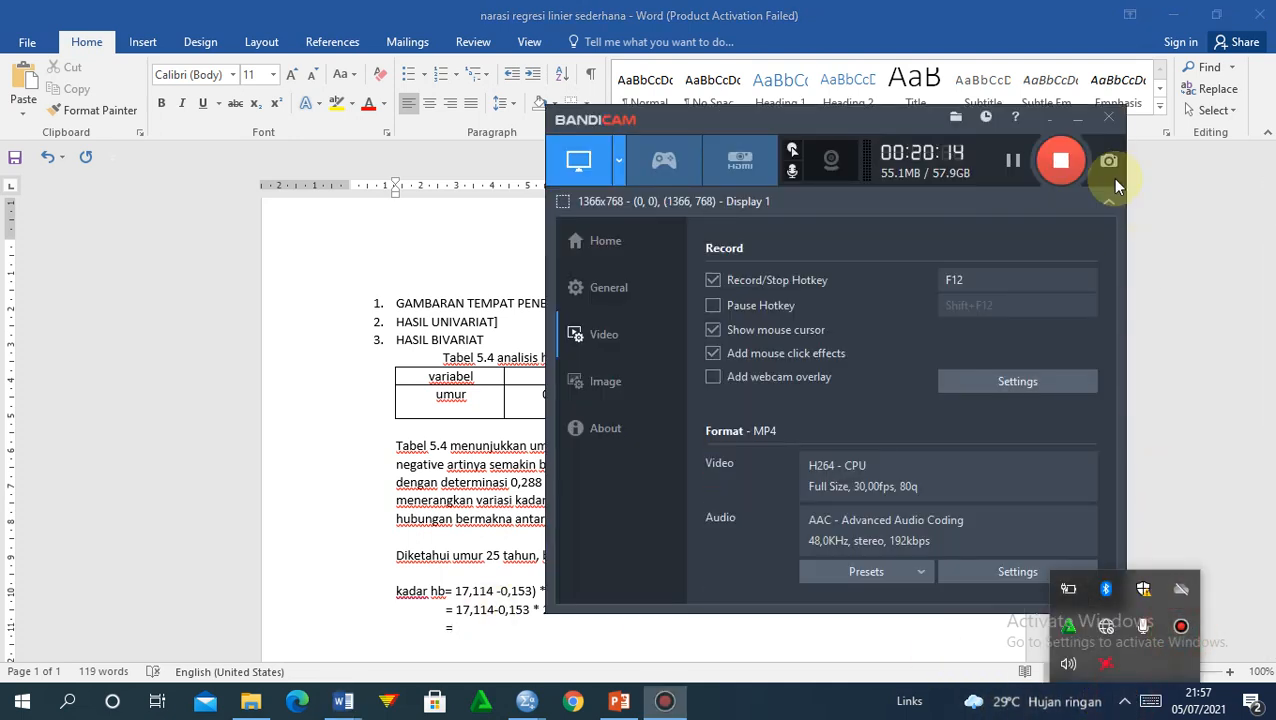
click(1047, 118)
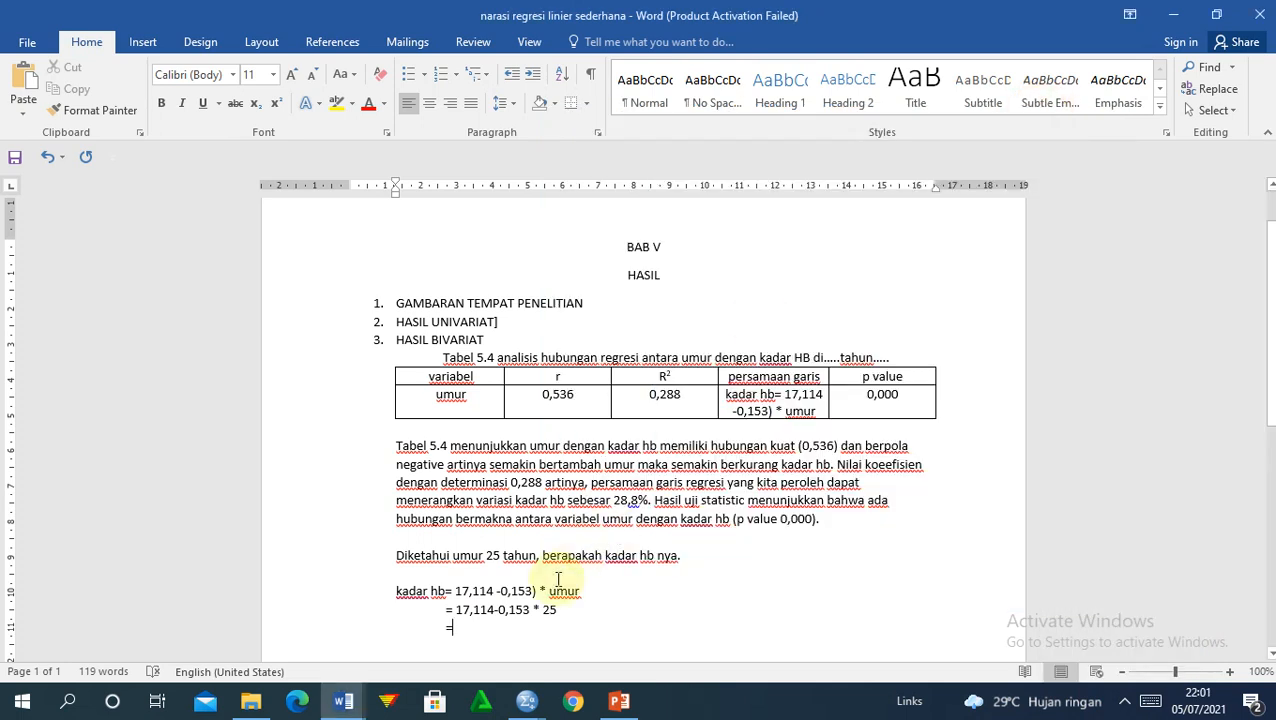
click(531, 591)
Step: Remove the stray ')' and make the first line 'kadar hb= a+(bx)', with the equation on a new '=' line
key(Delete)
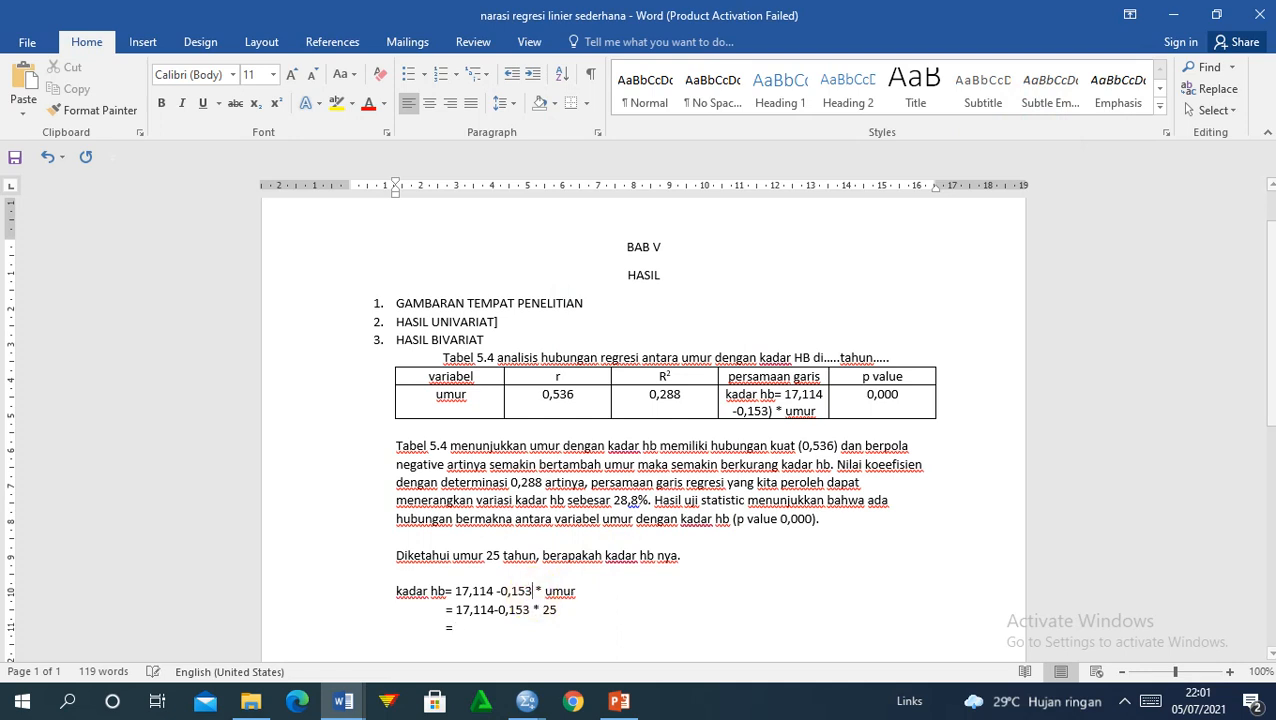
click(453, 591)
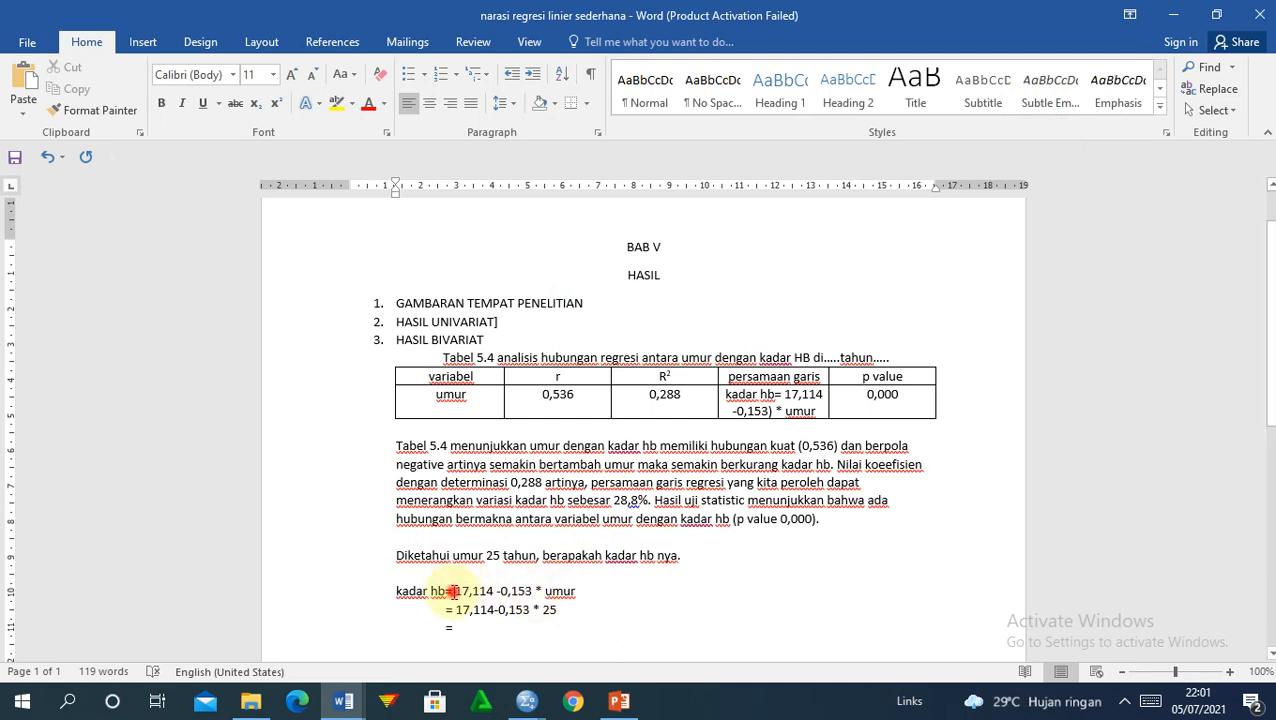
key(Return)
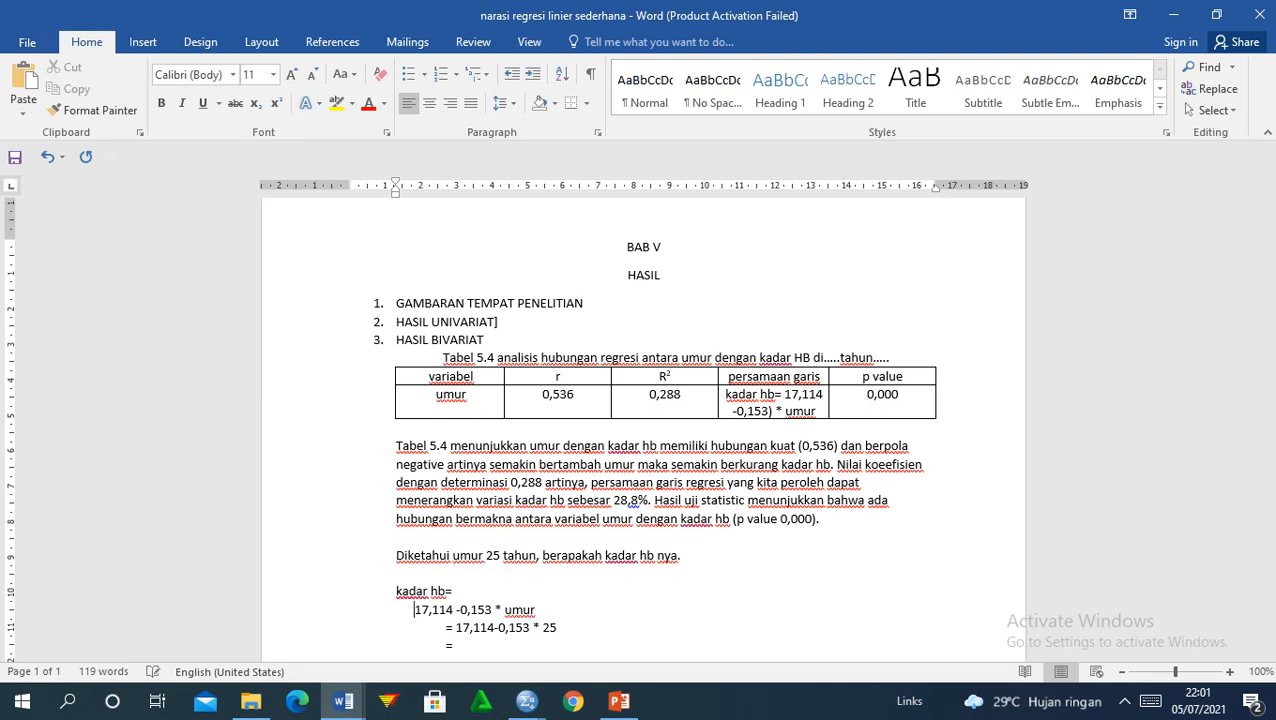
text(=)
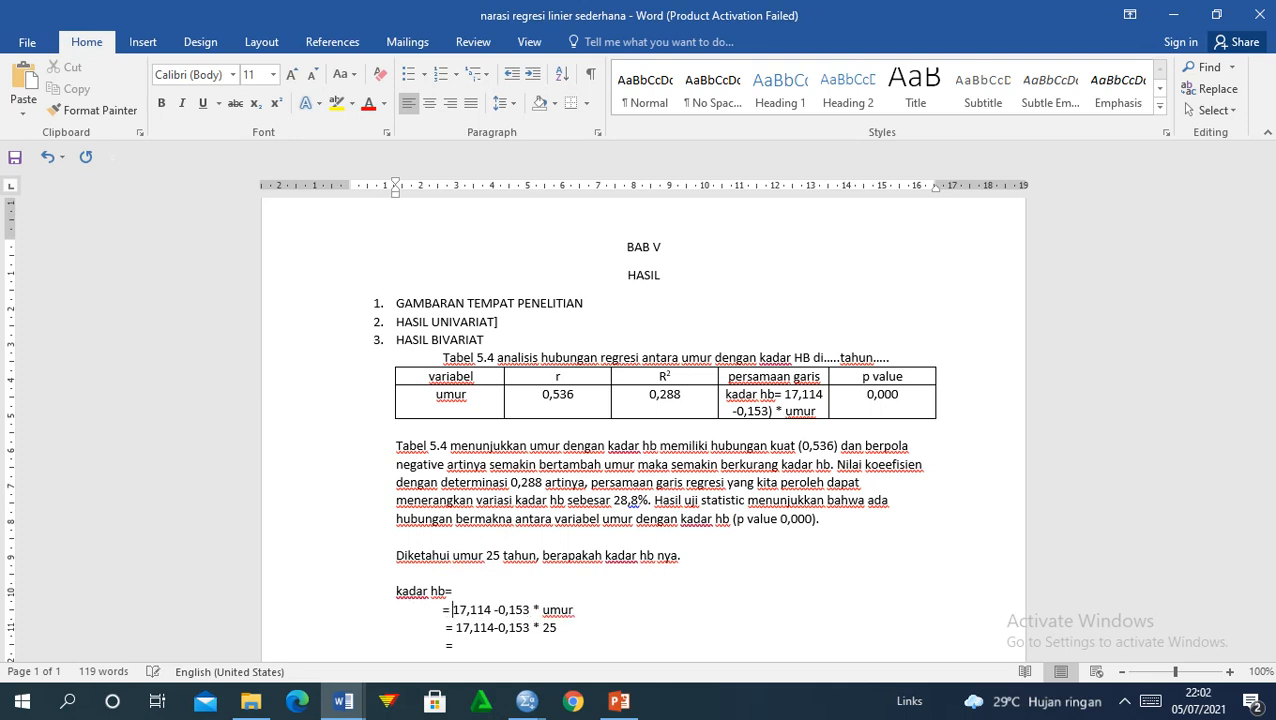
click(461, 590)
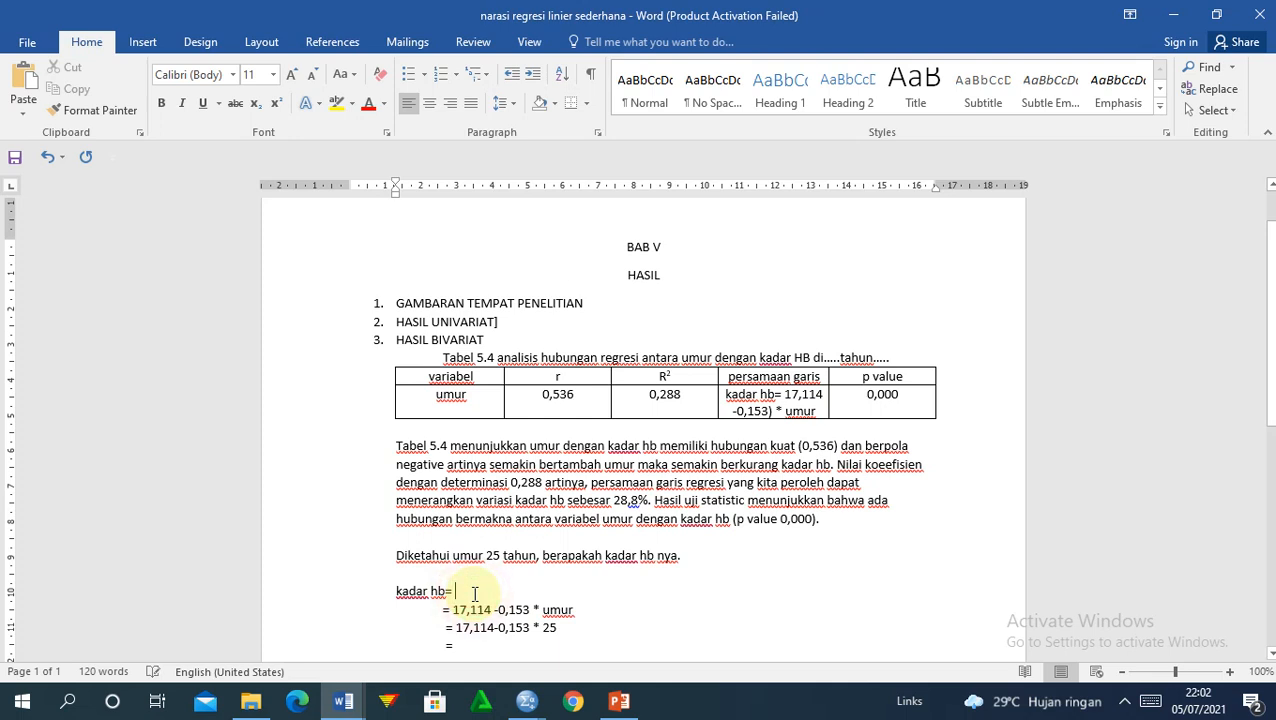
text(a=)
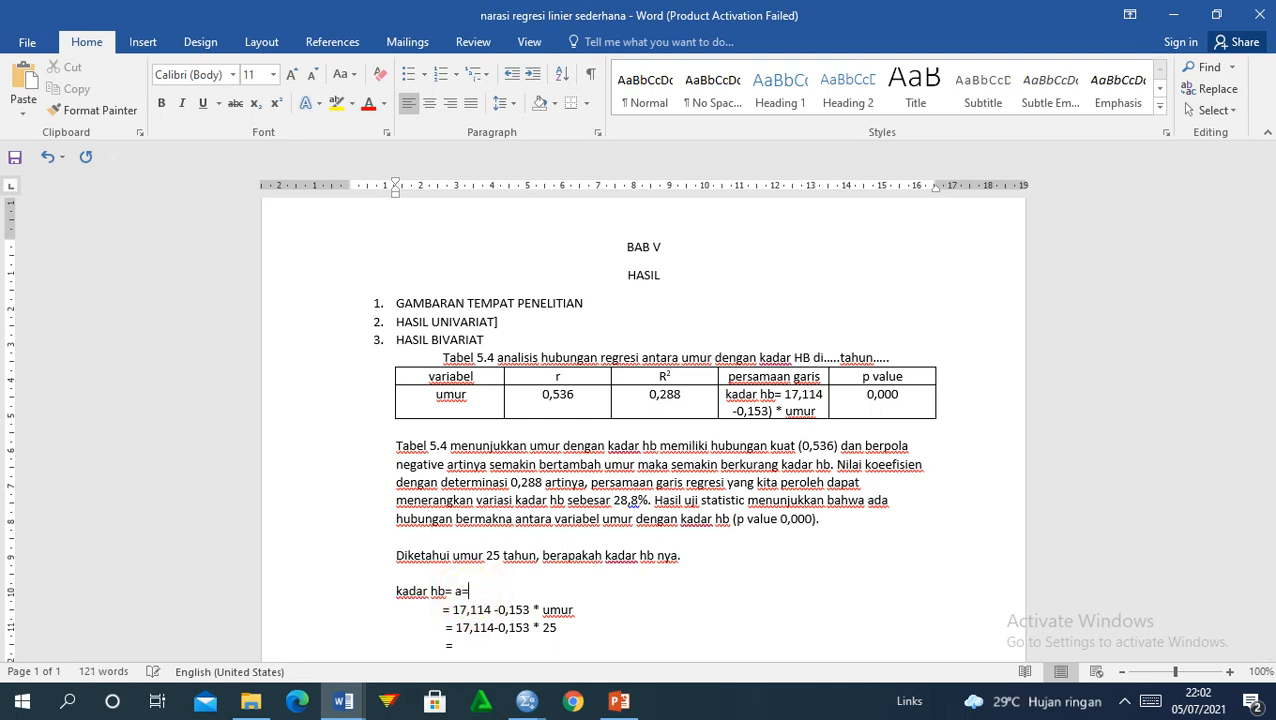
key(BackSpace)
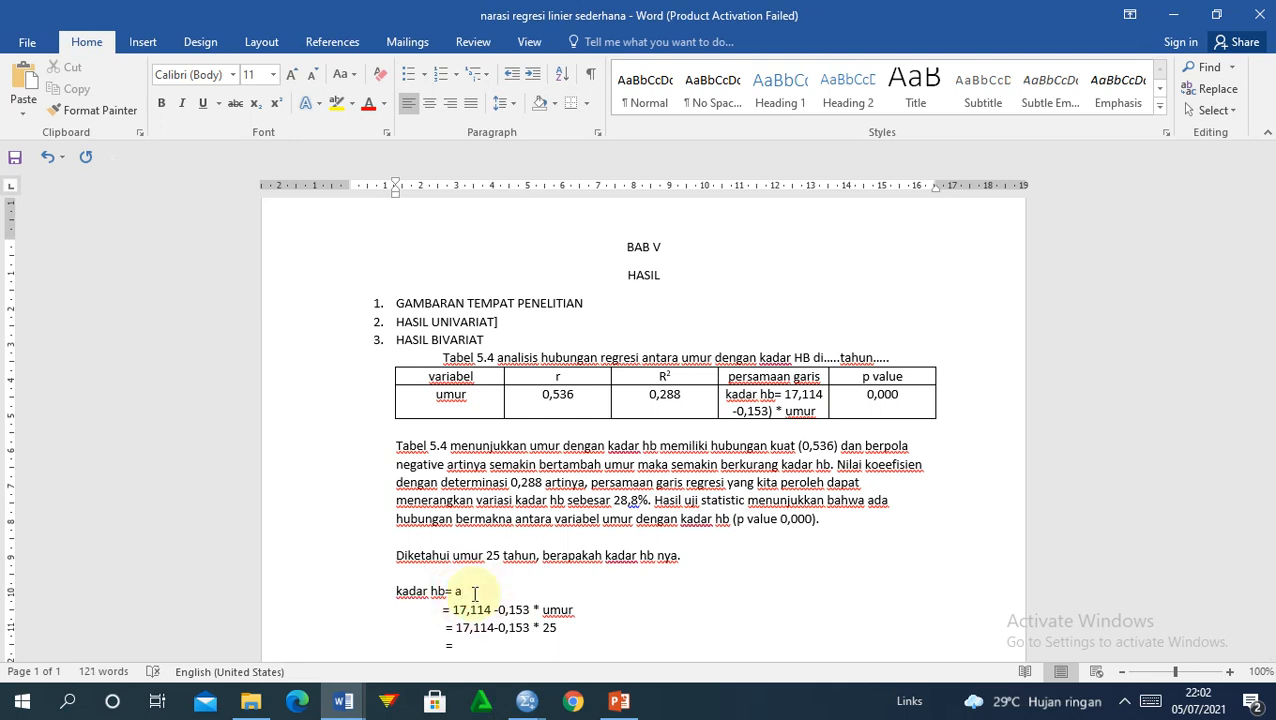
text(+)
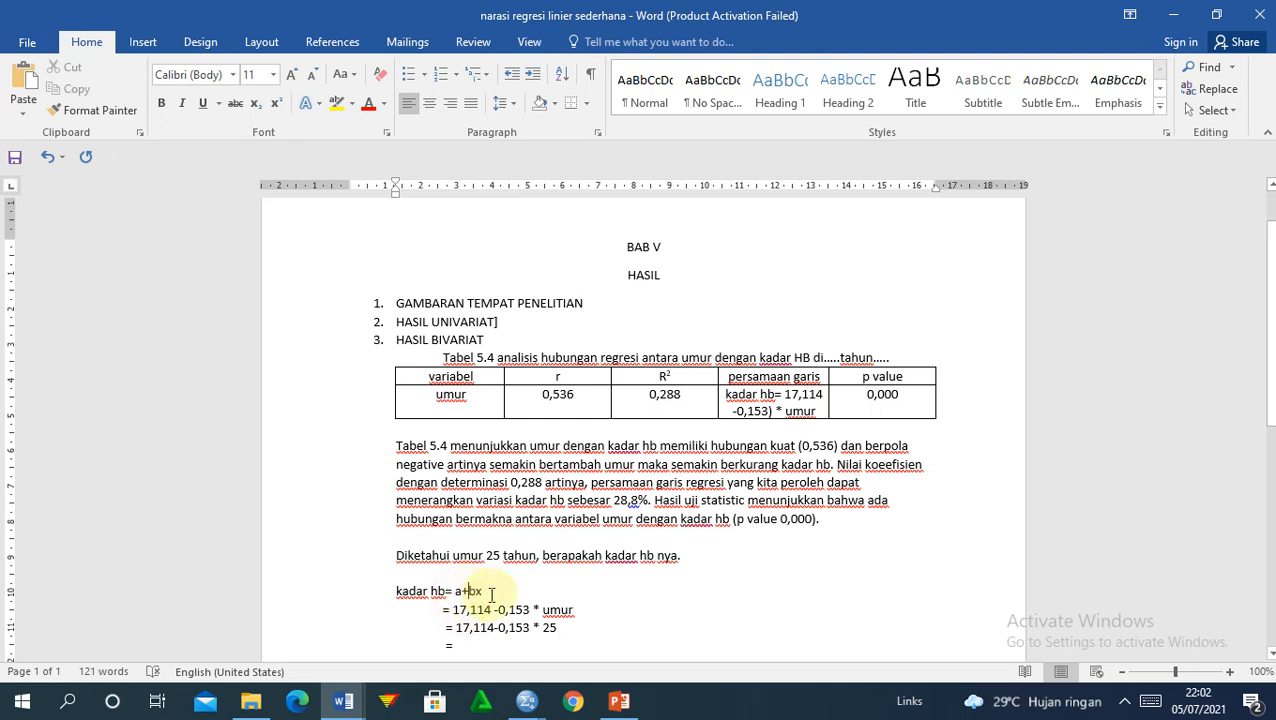
text(()
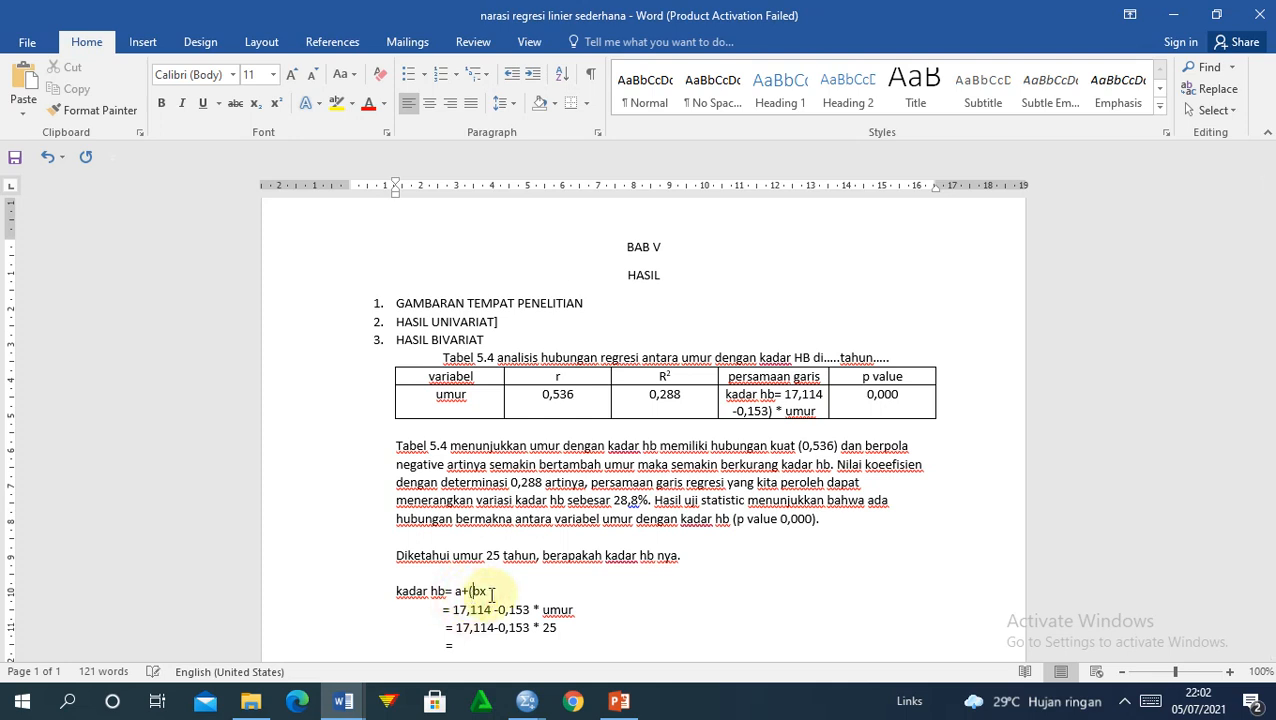
key(Right)
key(Right)
text())
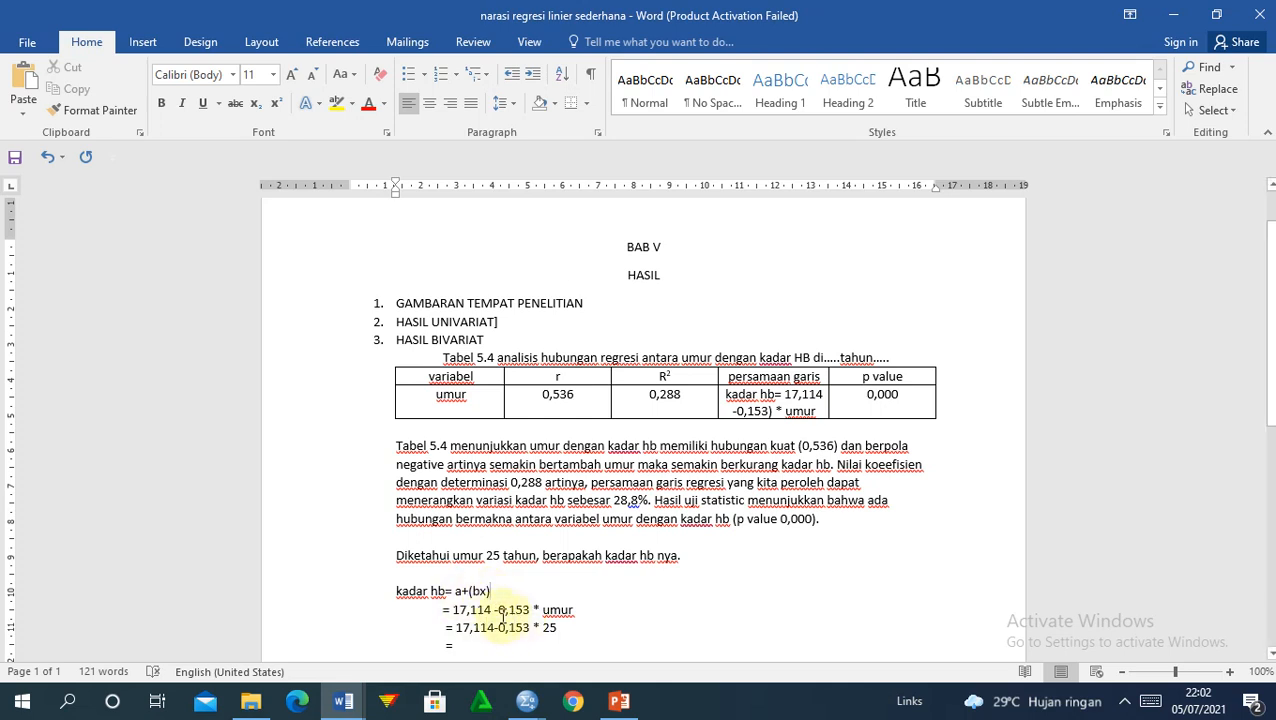
Step: Add '= 17,114 - 3,825' on the empty line and start another line
click(498, 610)
click(499, 630)
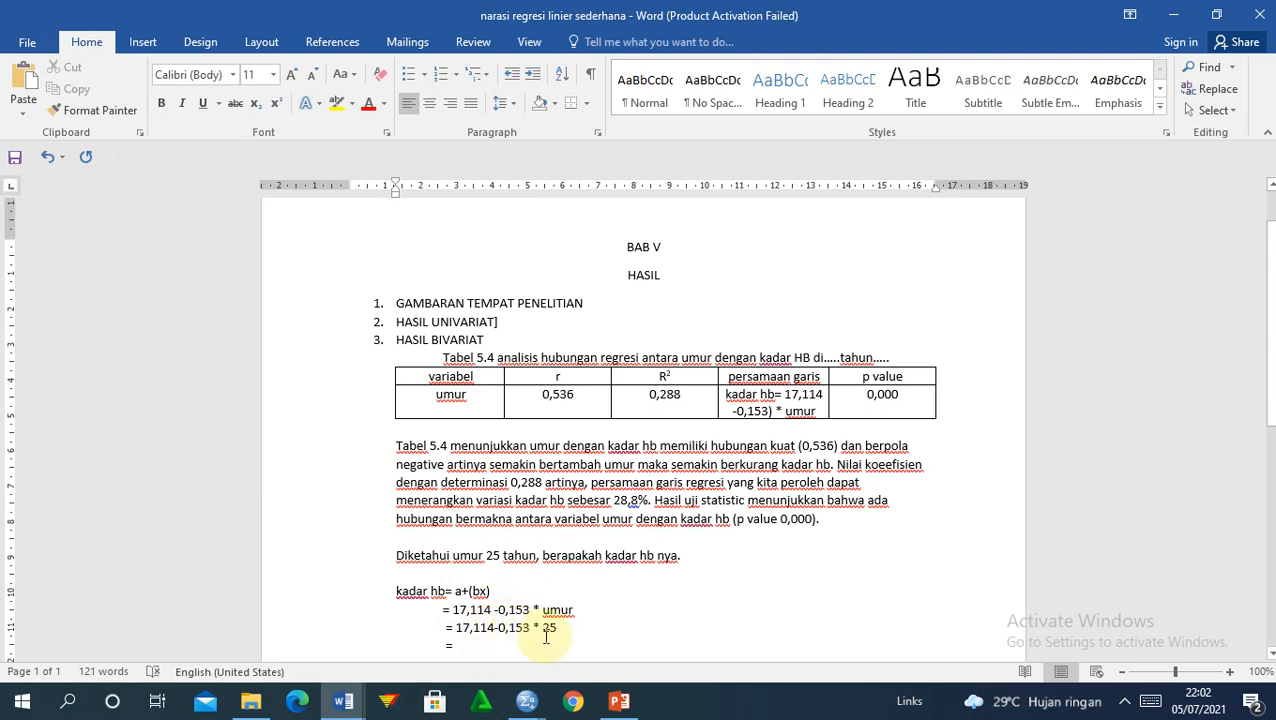
click(469, 652)
text(1)
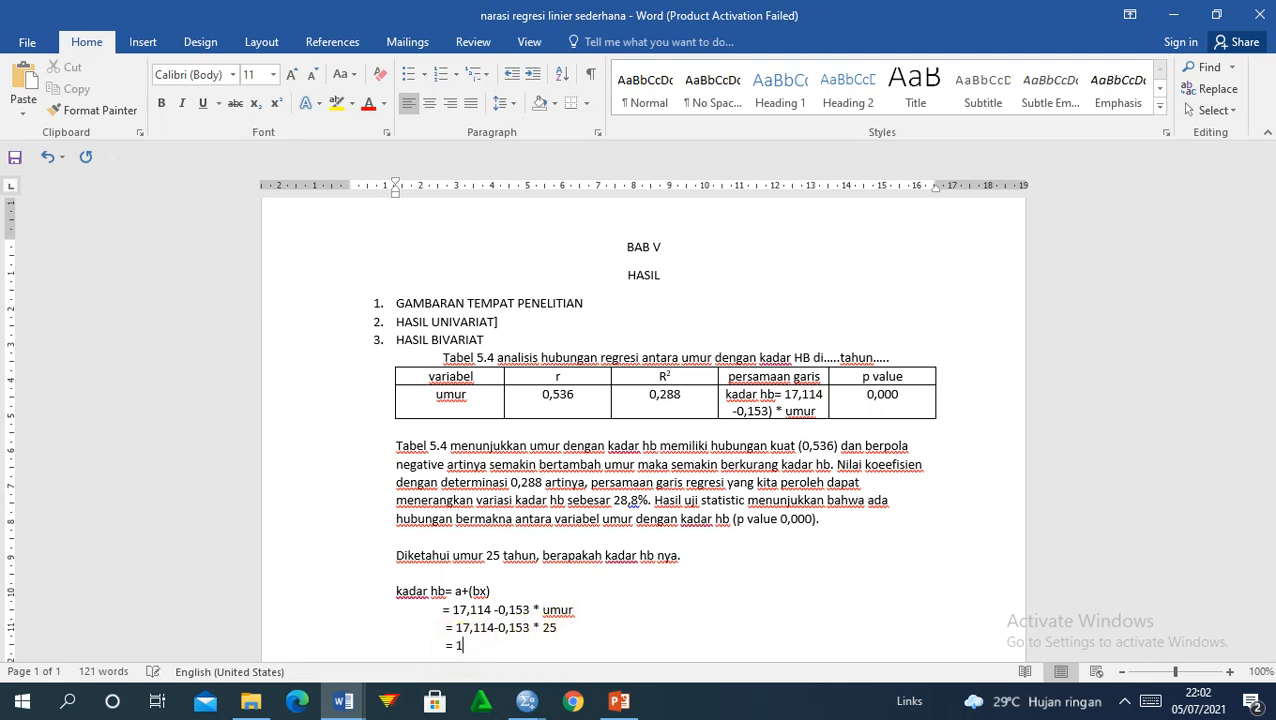
text(7,11)
text(4 )
text(- 3,)
text(825)
key(Return)
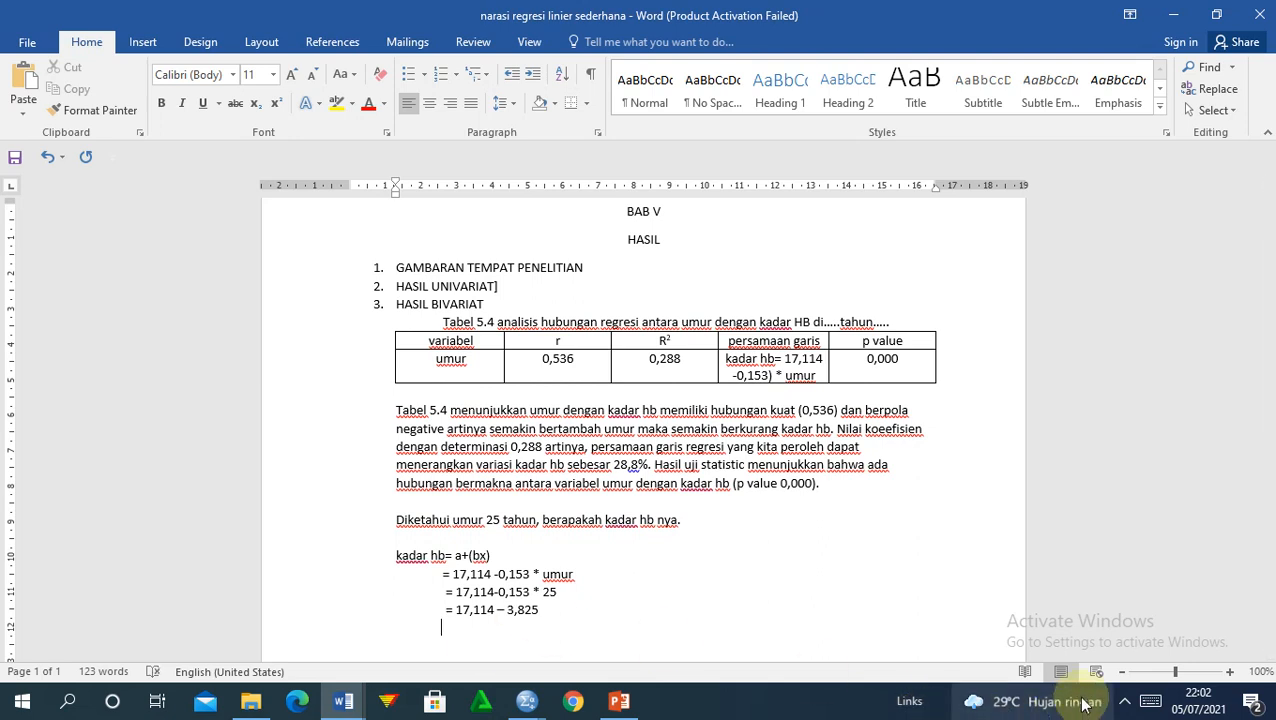
Step: Check Bandicam from the tray, minimise it, then type the result '= 13,289'
click(1124, 700)
click(1181, 626)
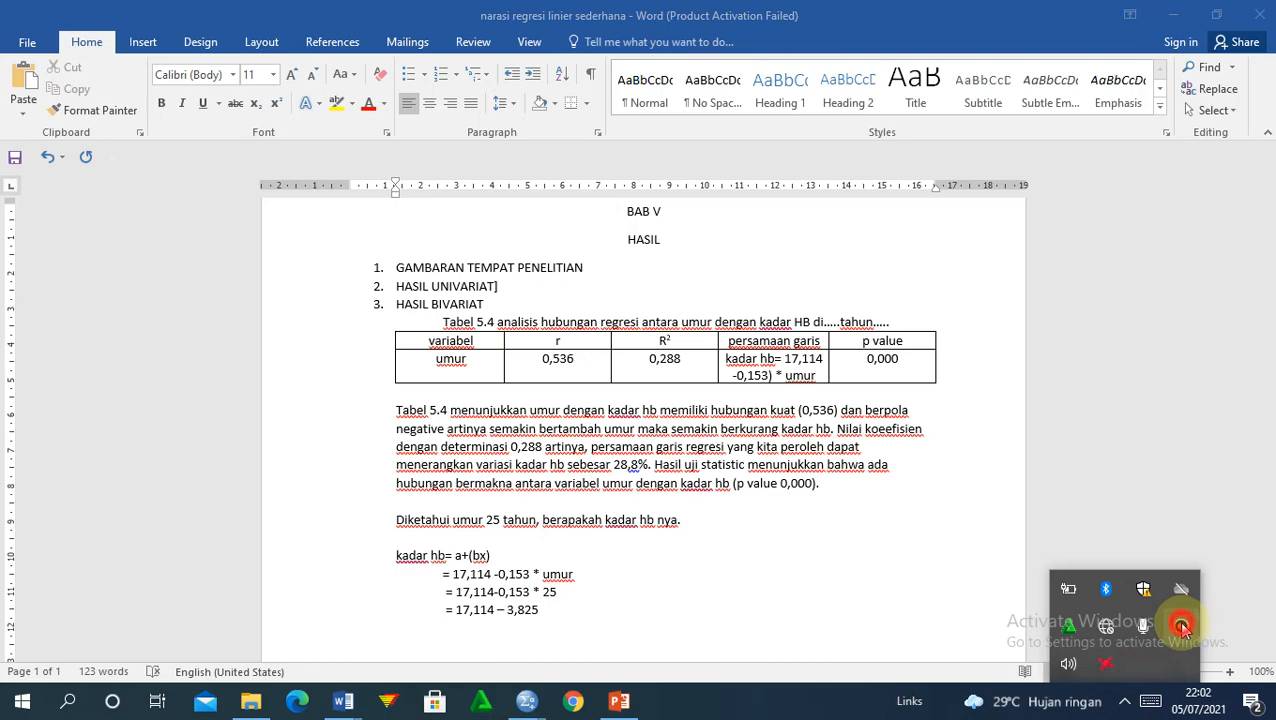
click(1013, 162)
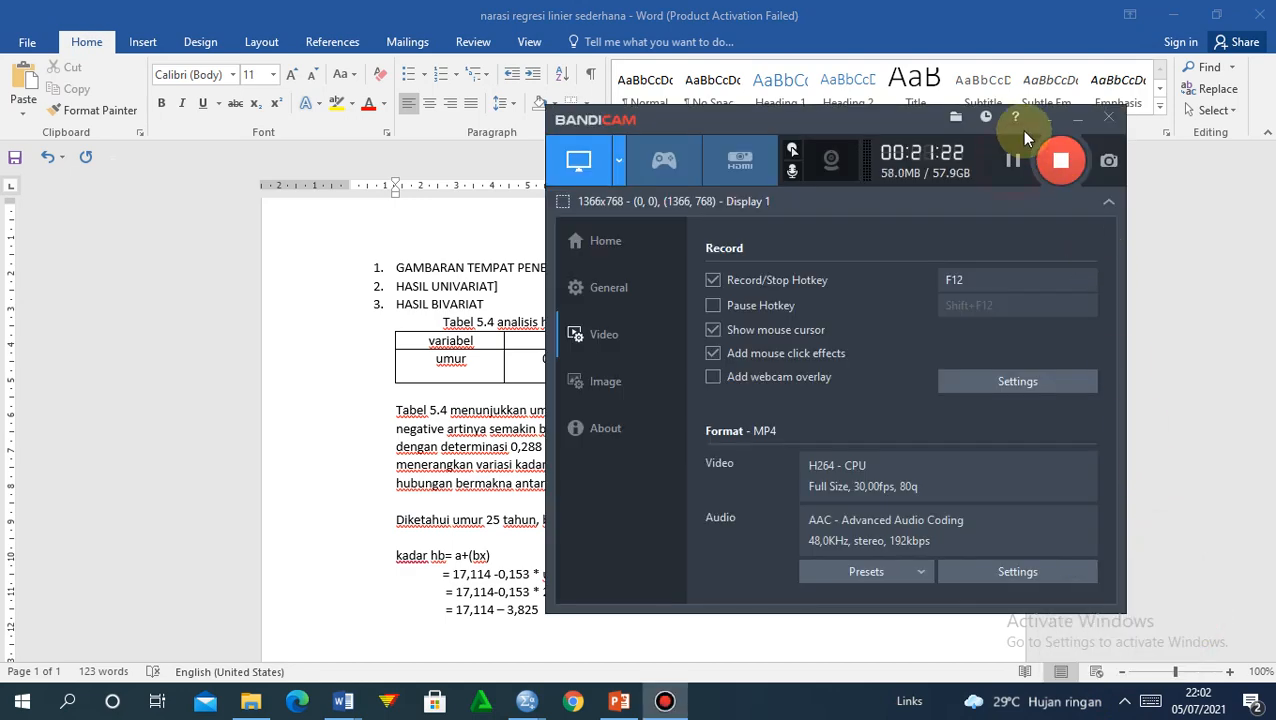
click(1045, 122)
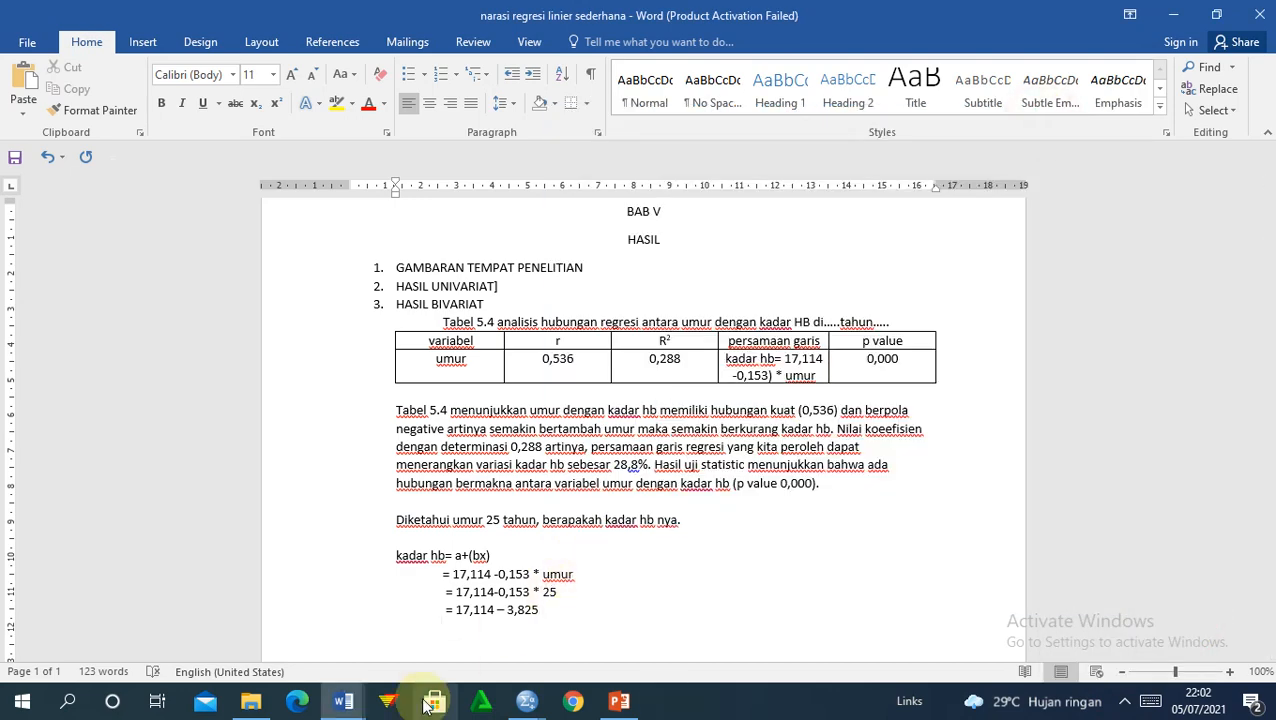
text(=)
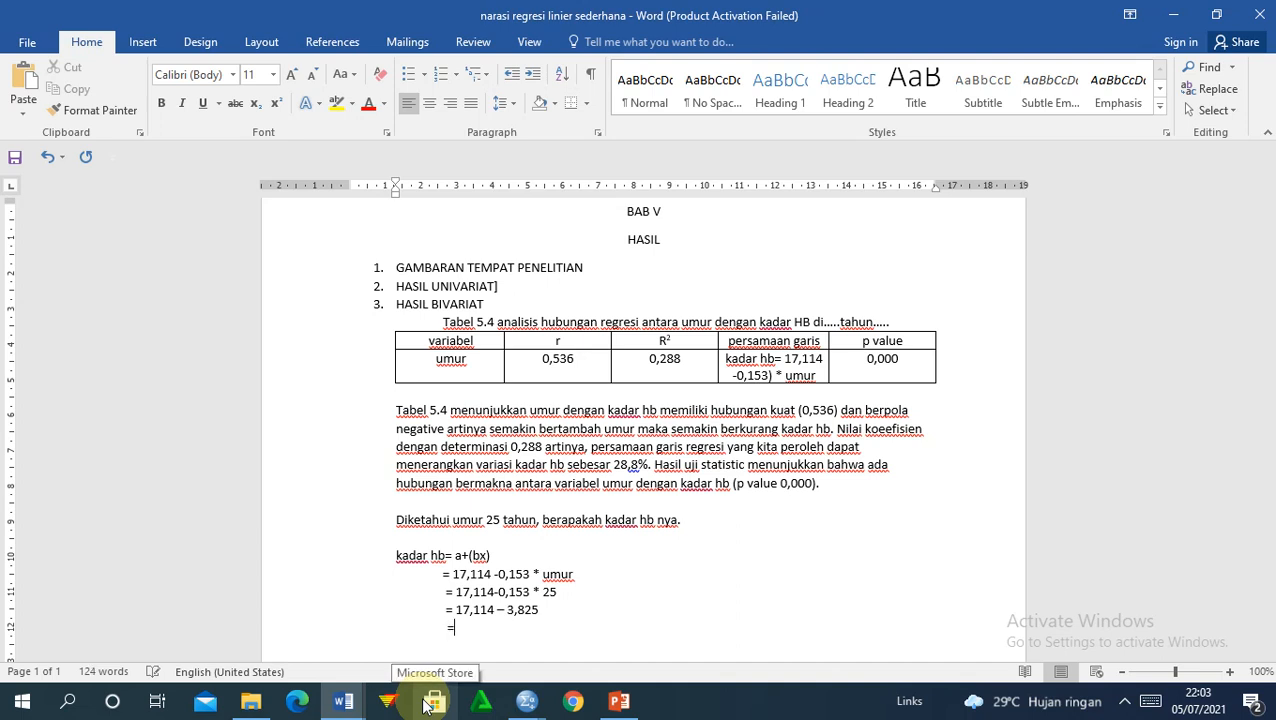
text( 13,289)
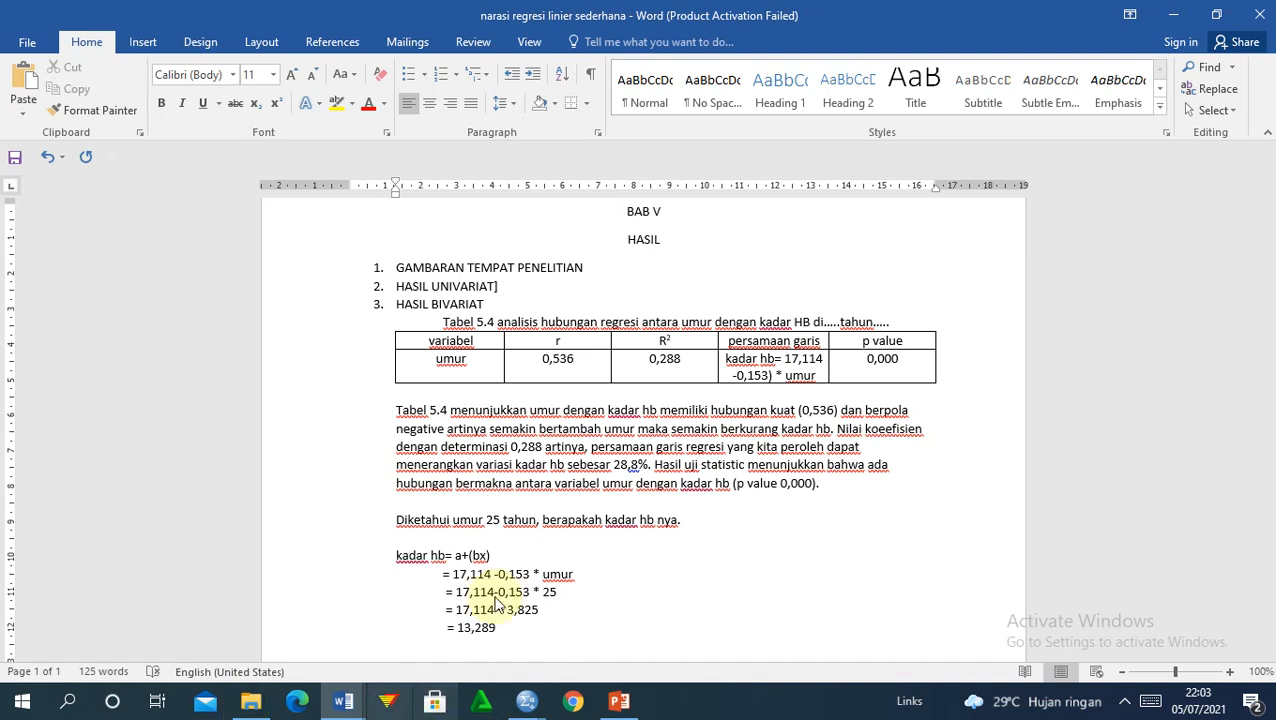
Step: Review the worked example and the Tabel 5.4 paragraph by selecting each, then show the tray icons
click(788, 432)
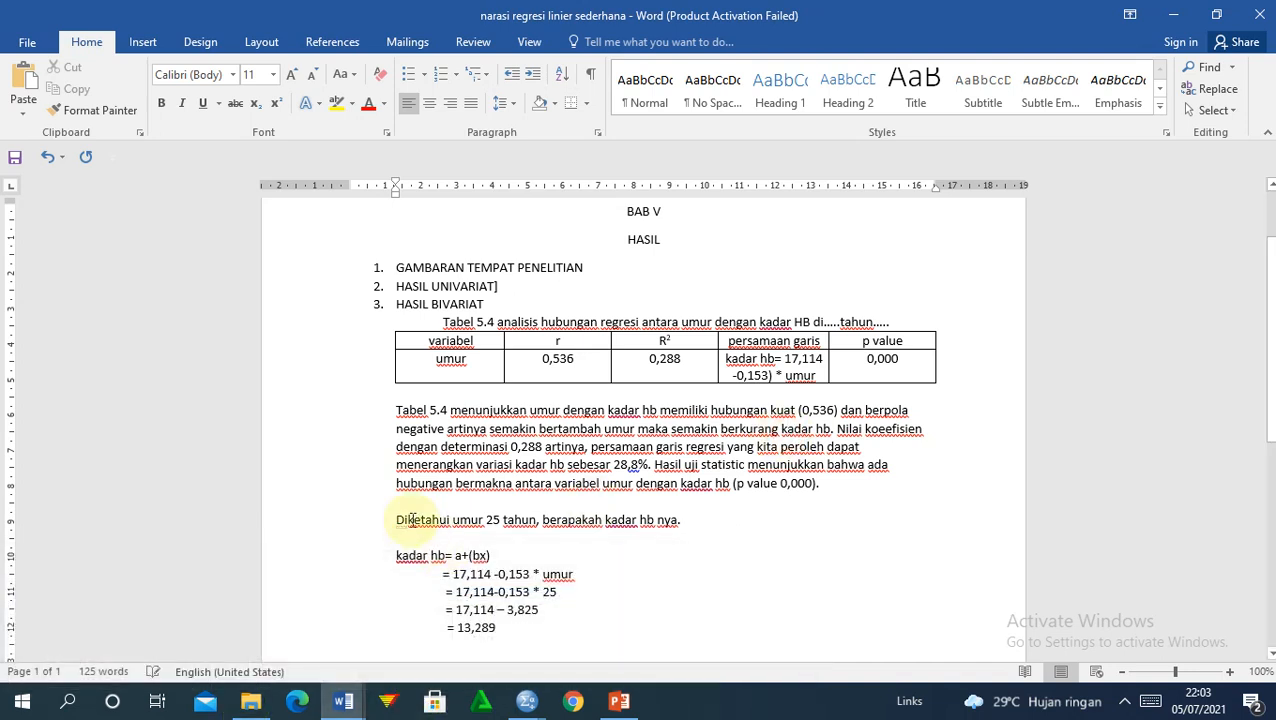
drag(398, 519, 514, 628)
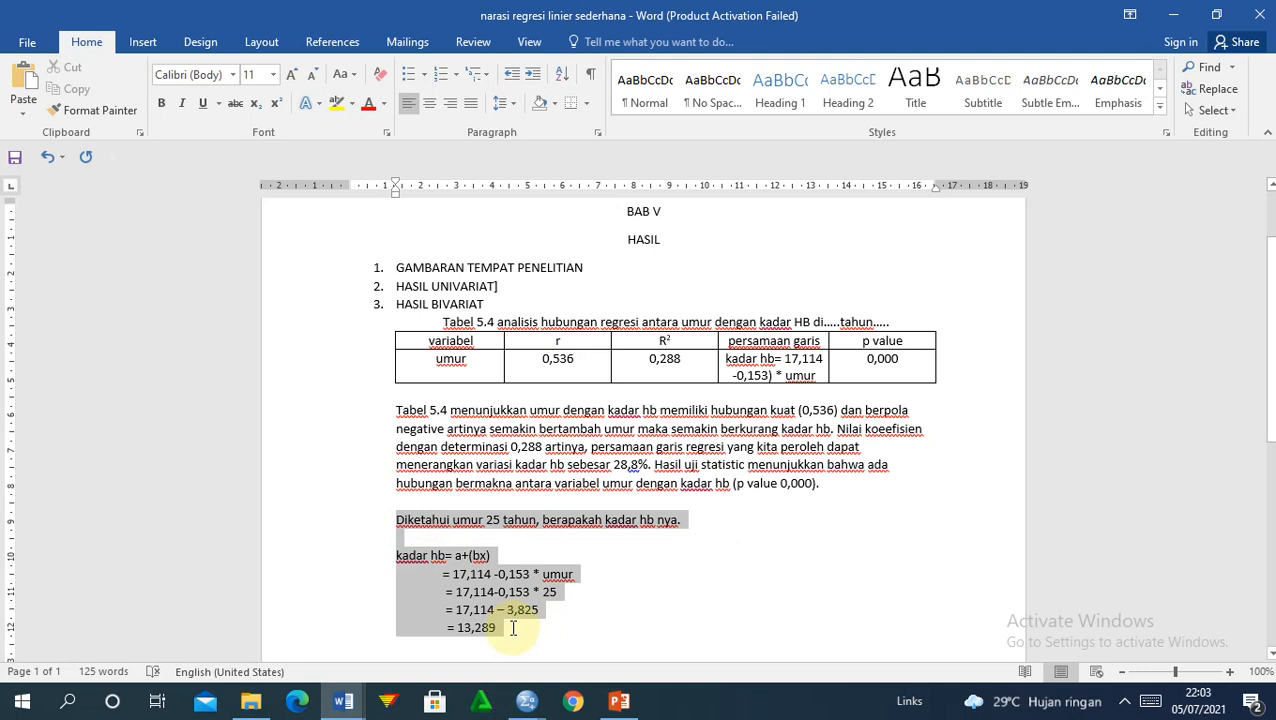
click(510, 630)
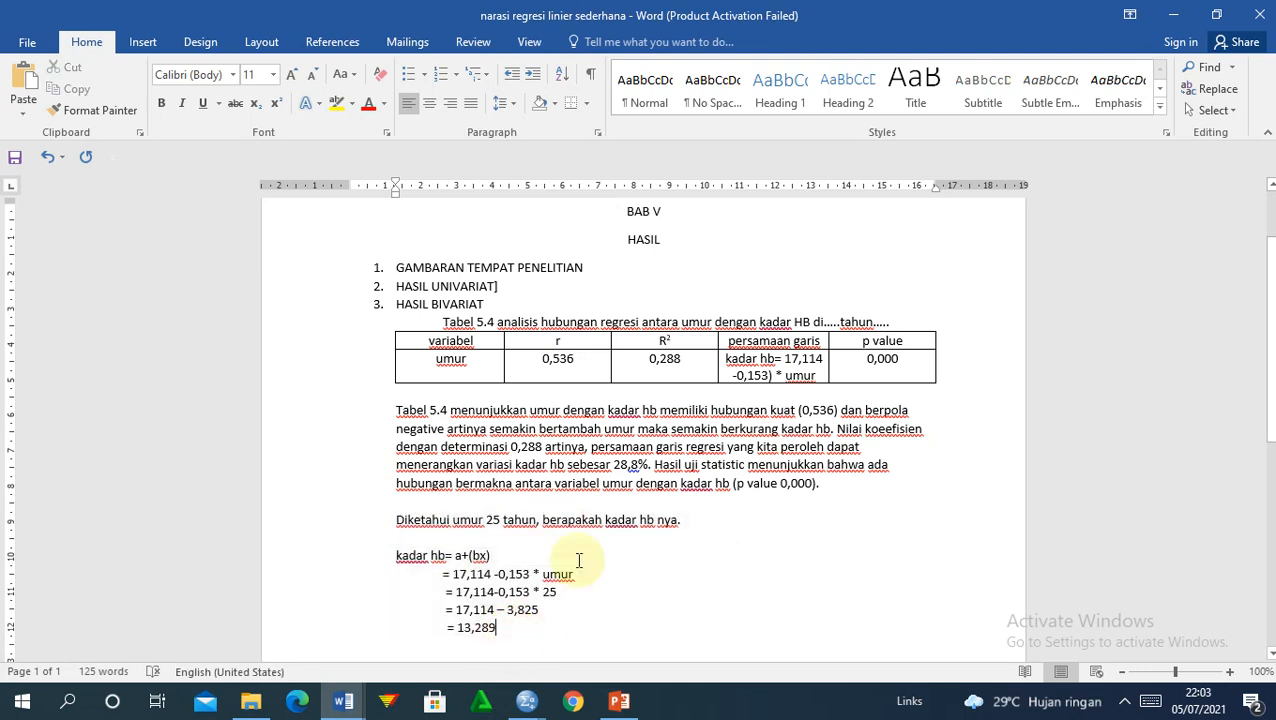
drag(822, 484, 403, 406)
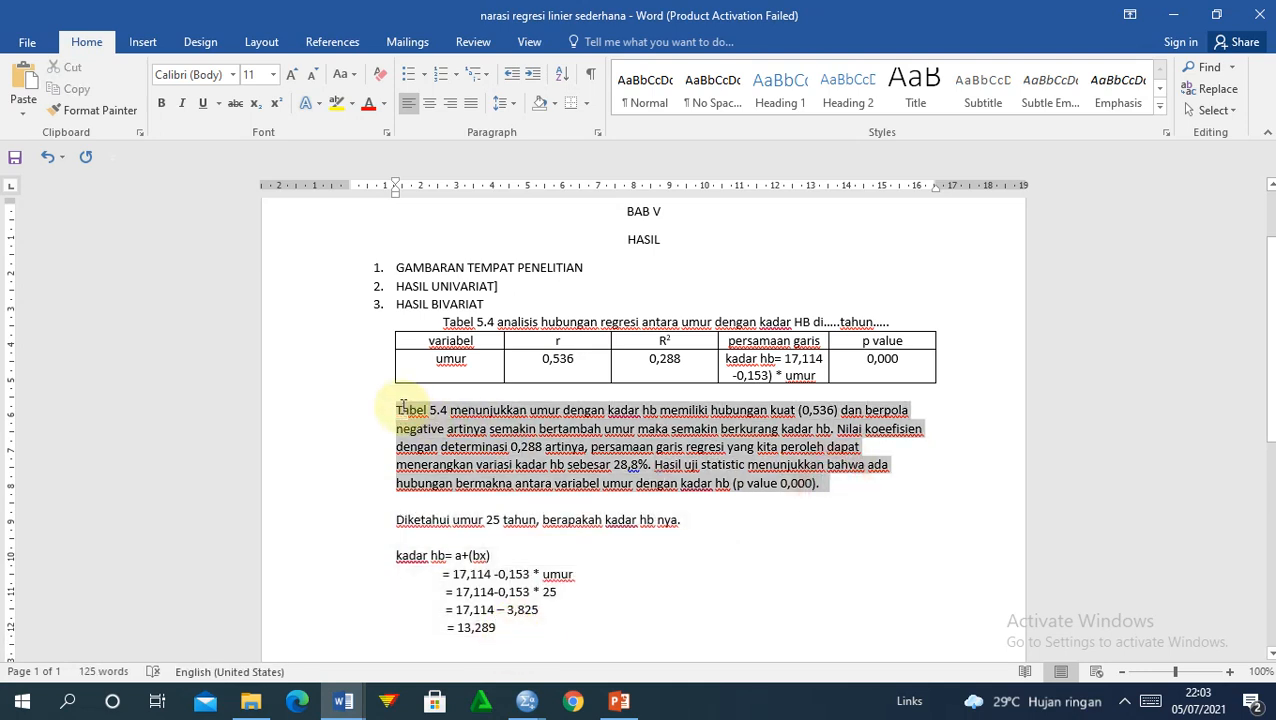
click(612, 604)
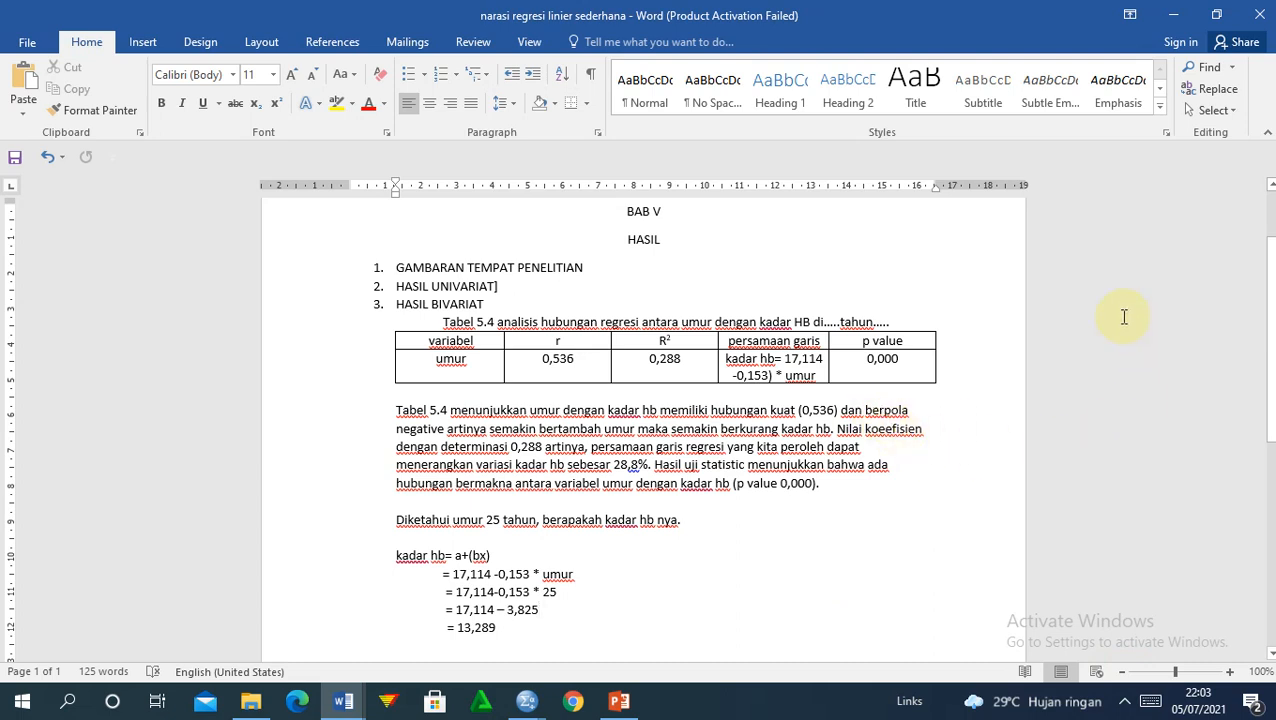
click(1124, 700)
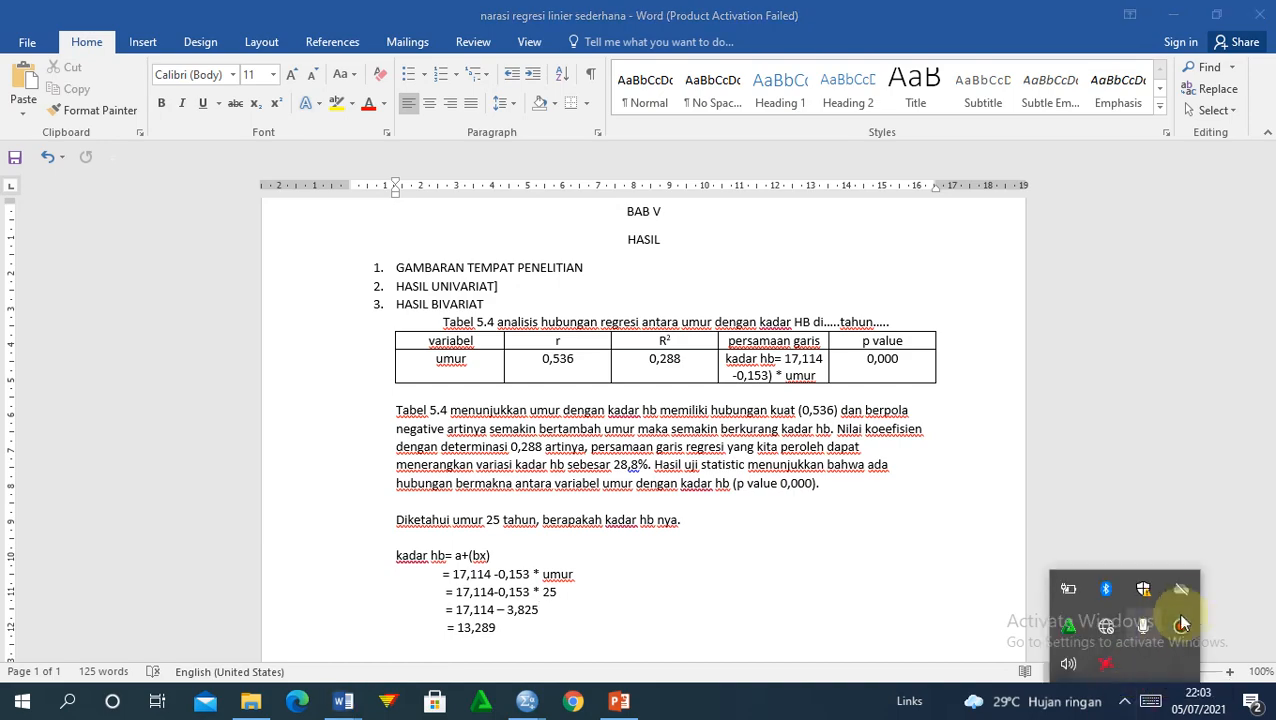